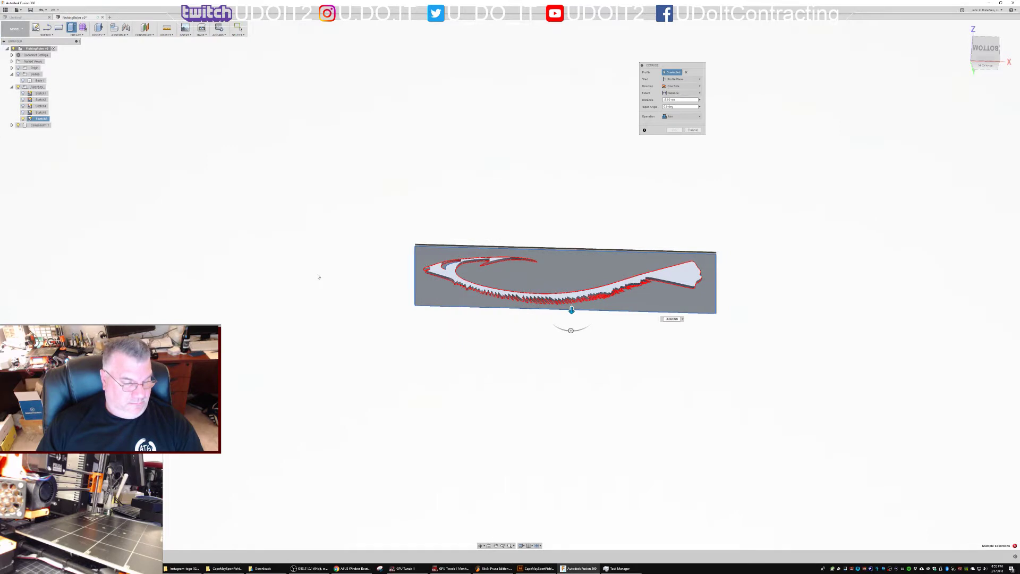
Cancel the open extrusion and hide the existing first component so only the fish-hook sketch is displayed
mouse_move(585, 209)
shift+middle_down()
mouse_move(568, 244)
mouse_move(576, 205)
mouse_move(585, 230)
mouse_move(574, 229)
mouse_move(576, 202)
shift+middle_up()
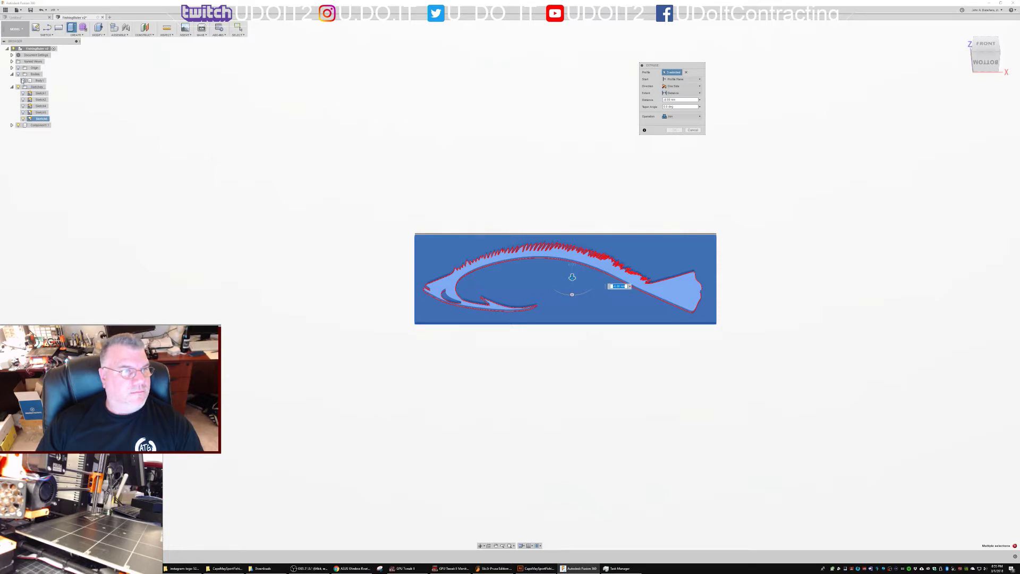
click(19, 126)
click(18, 125)
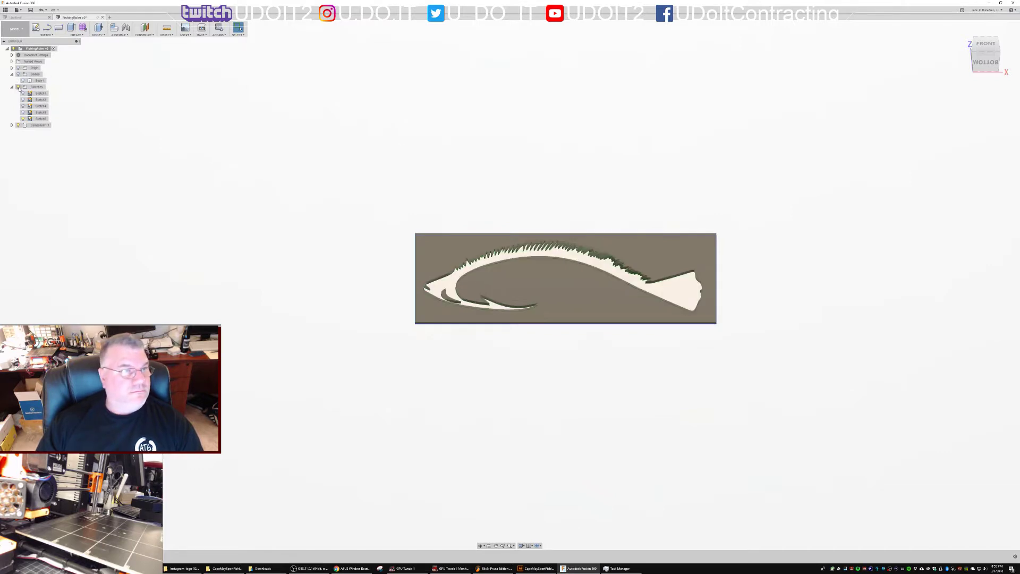
click(18, 125)
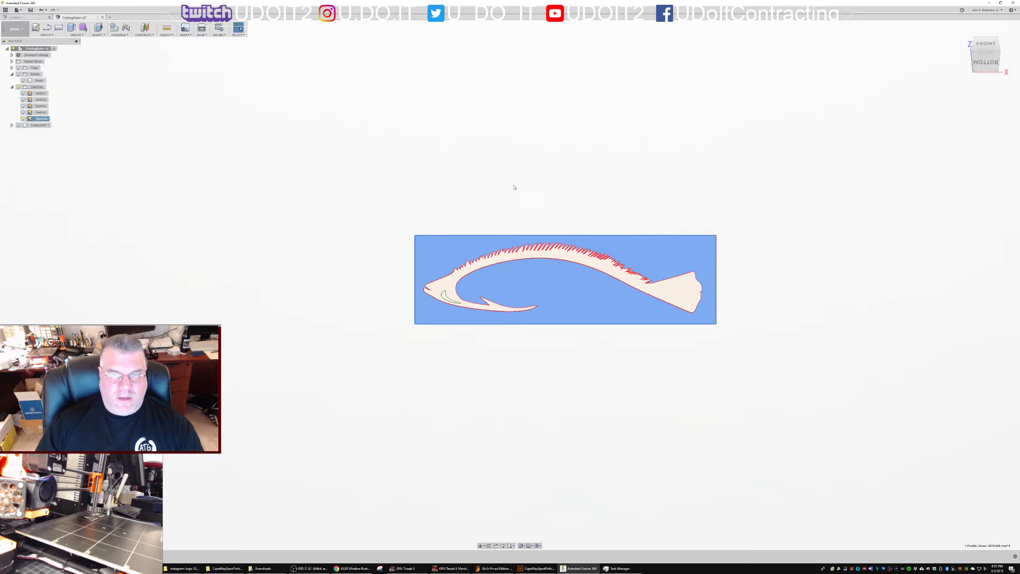
scroll(514, 188, up, 2)
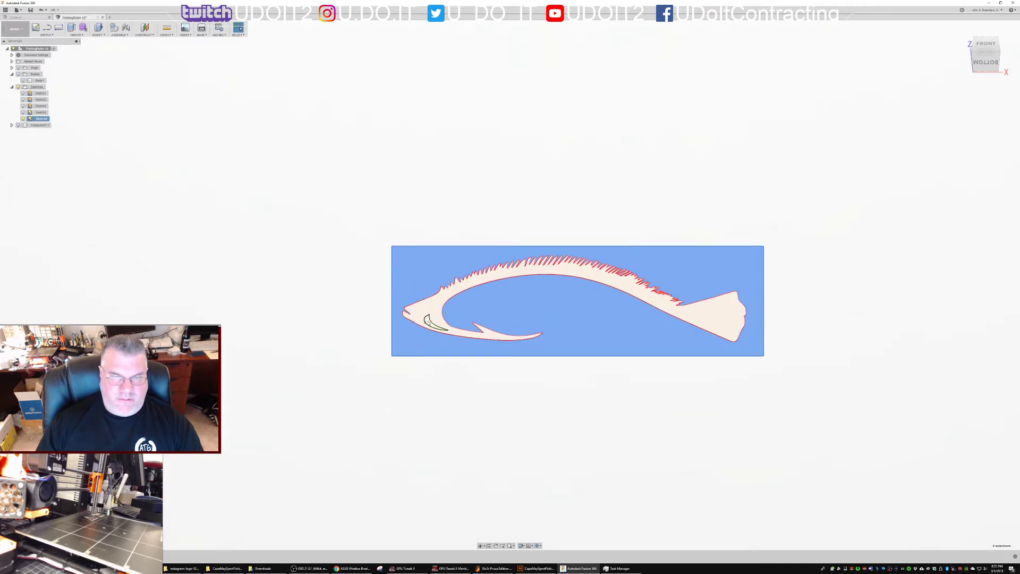
shift+click(431, 324)
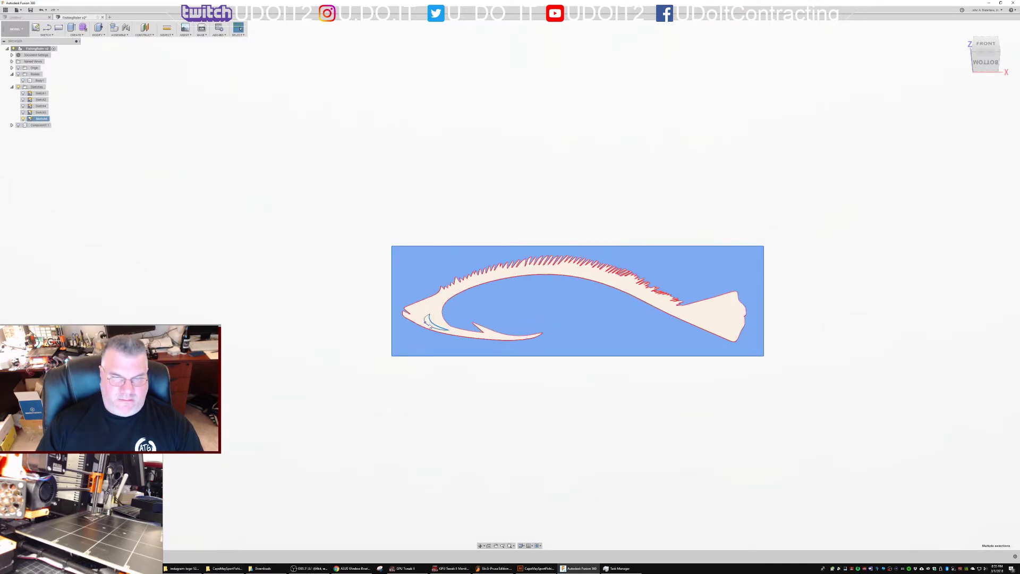
key(Escape)
Extrude the crescent gill profile and the background area around the fish by 1 mm as a new component
scroll(431, 327, down, 2)
scroll(432, 330, up, 3)
scroll(432, 330, up, 2)
click(431, 318)
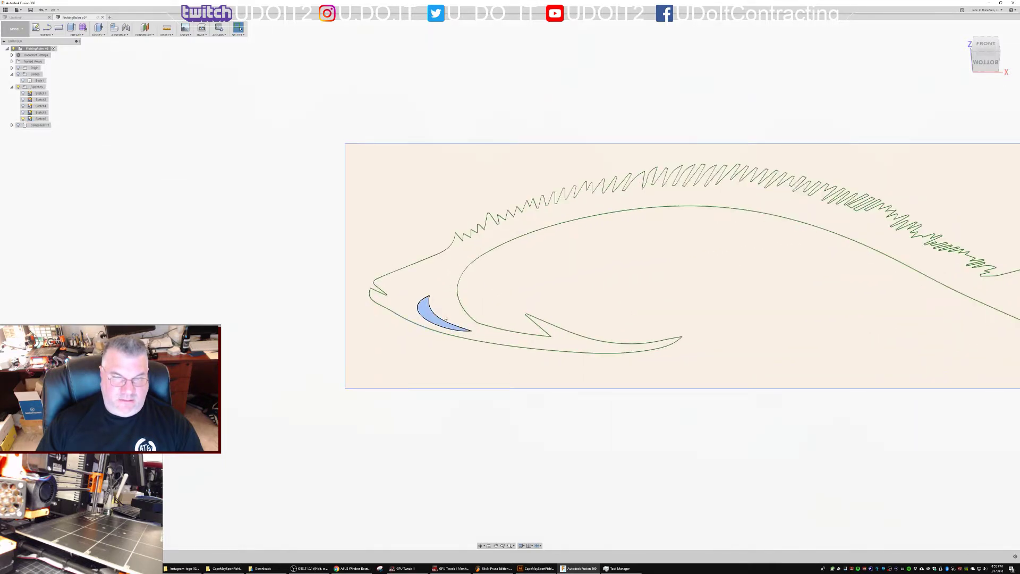
shift+click(497, 202)
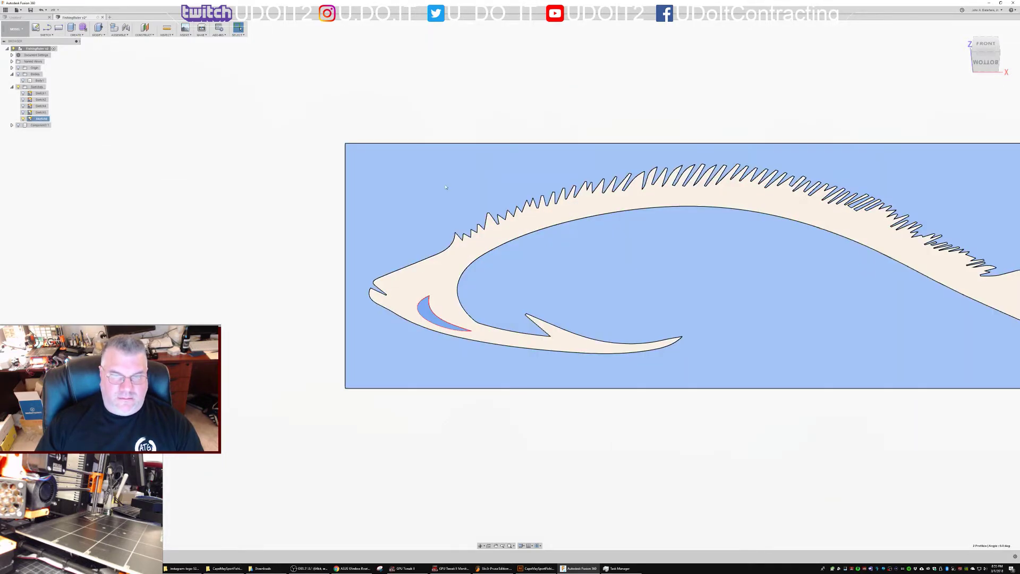
right_click(428, 185)
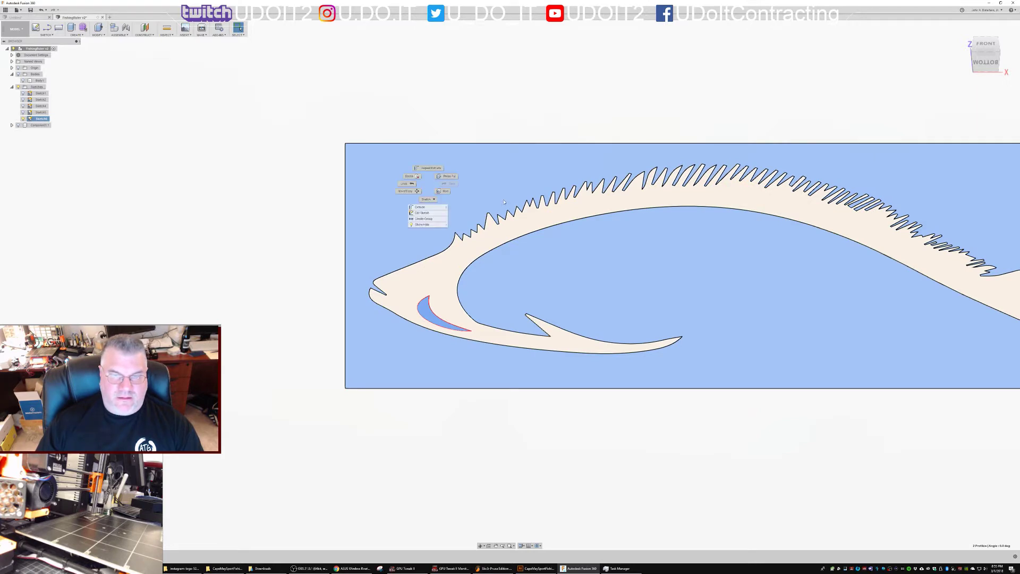
click(428, 168)
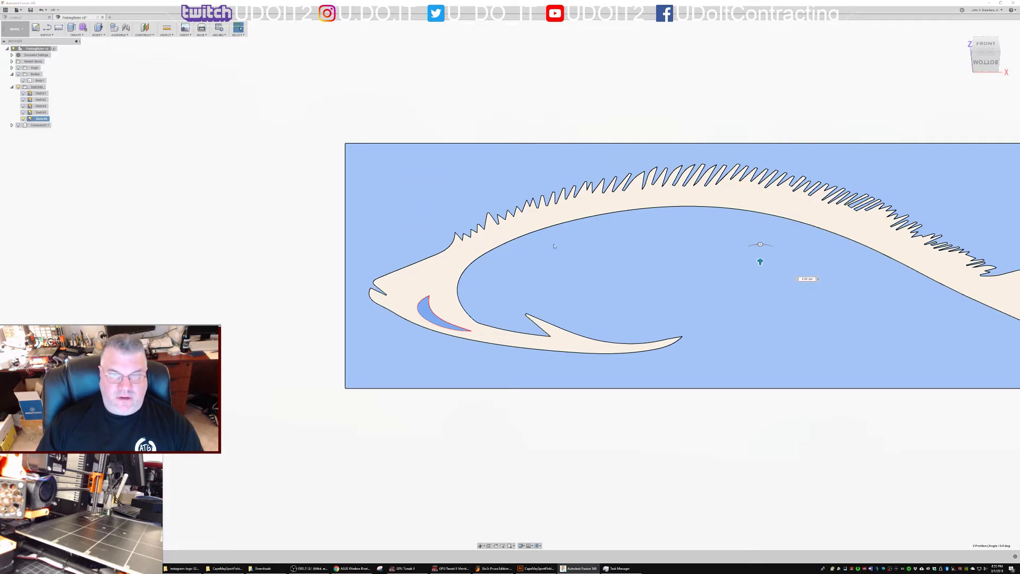
text(1)
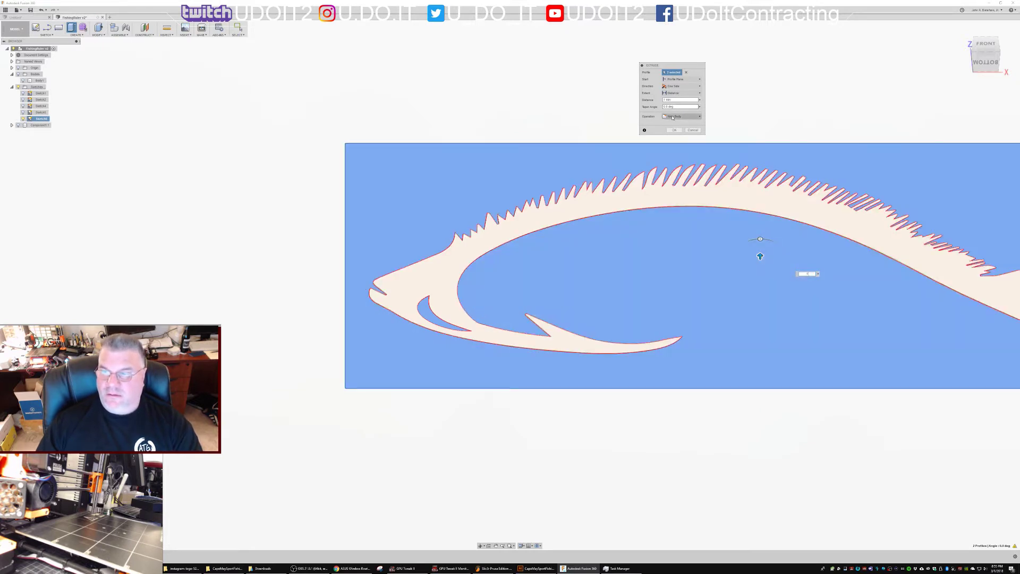
click(673, 116)
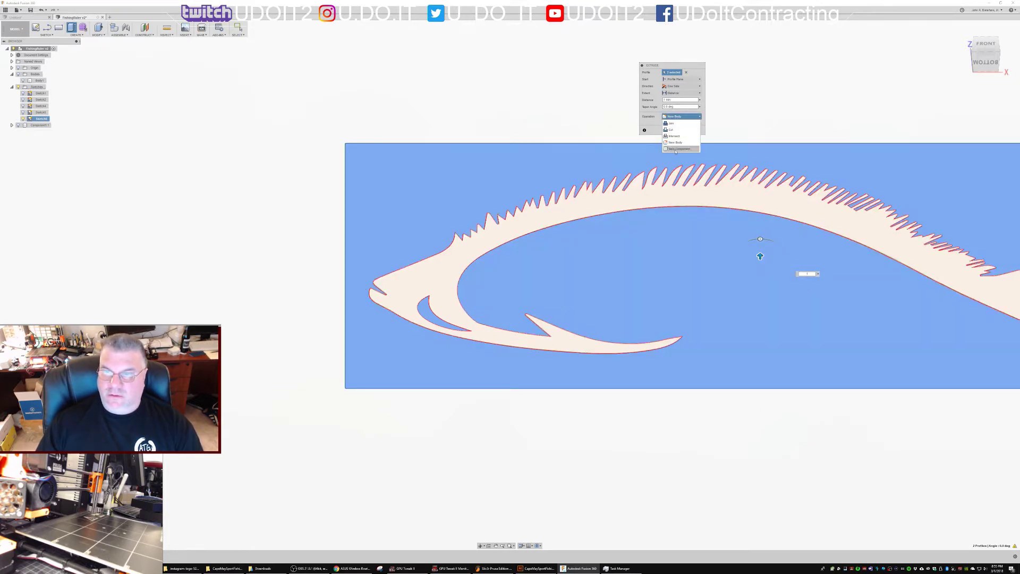
click(677, 150)
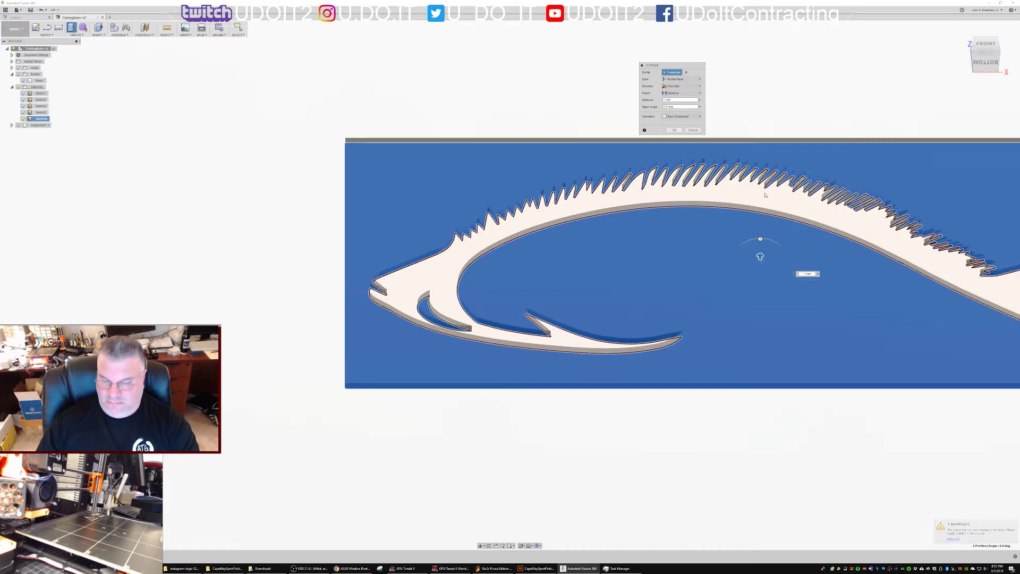
key(Return)
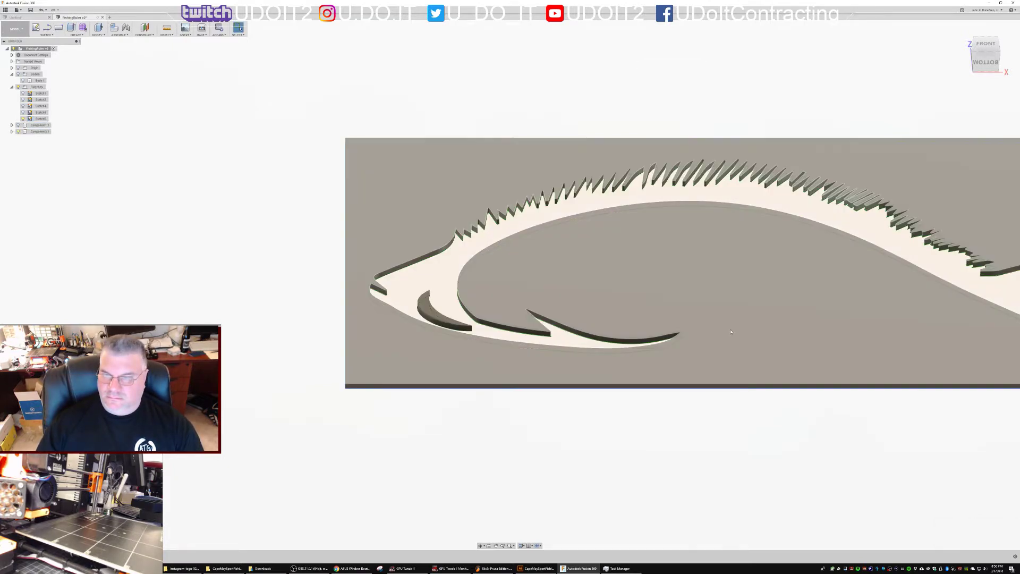
Extrude the fish, gill and surrounding background profiles together on the opposite side as a solid backing in a new component
mouse_move(668, 412)
shift+middle_down()
mouse_move(671, 394)
mouse_move(657, 374)
mouse_move(684, 374)
mouse_move(674, 361)
shift+middle_up()
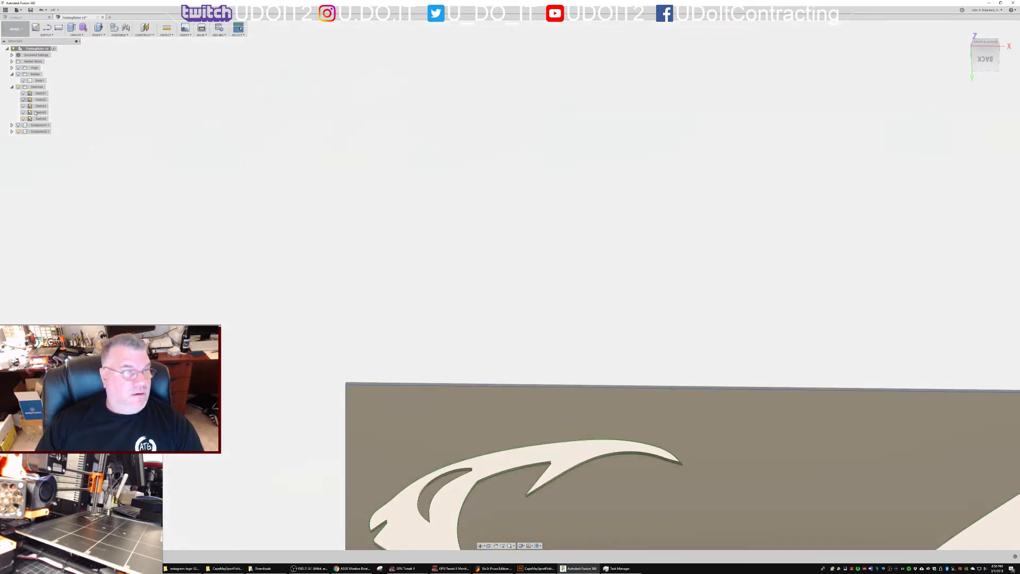
click(441, 414)
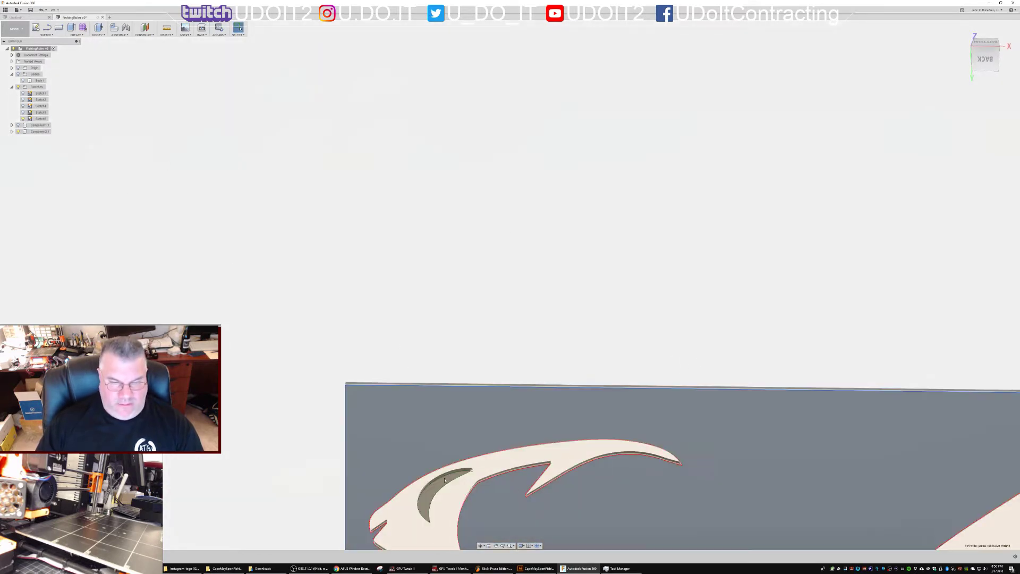
ctrl+click(441, 487)
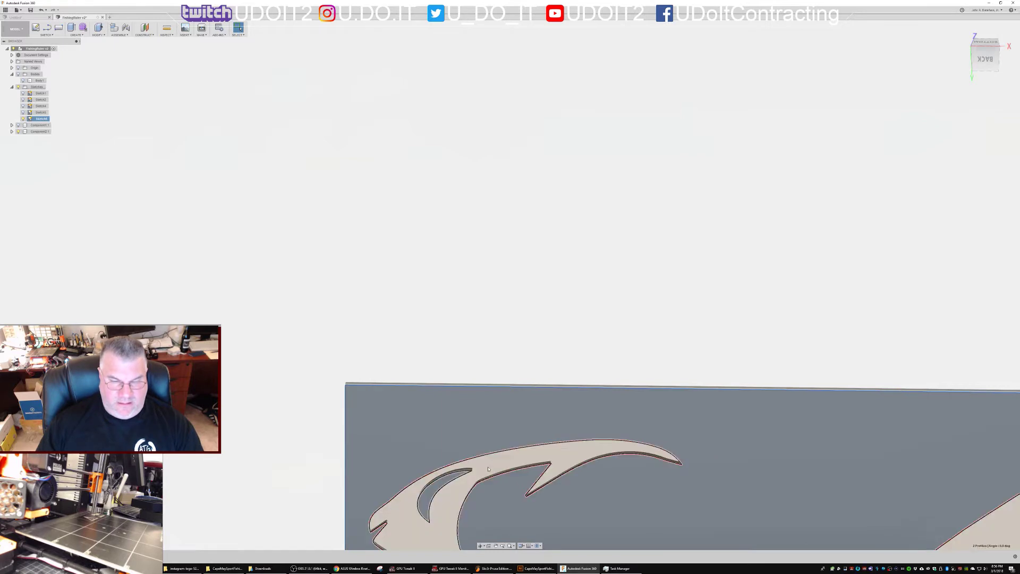
middle_drag(683, 330, 738, 90)
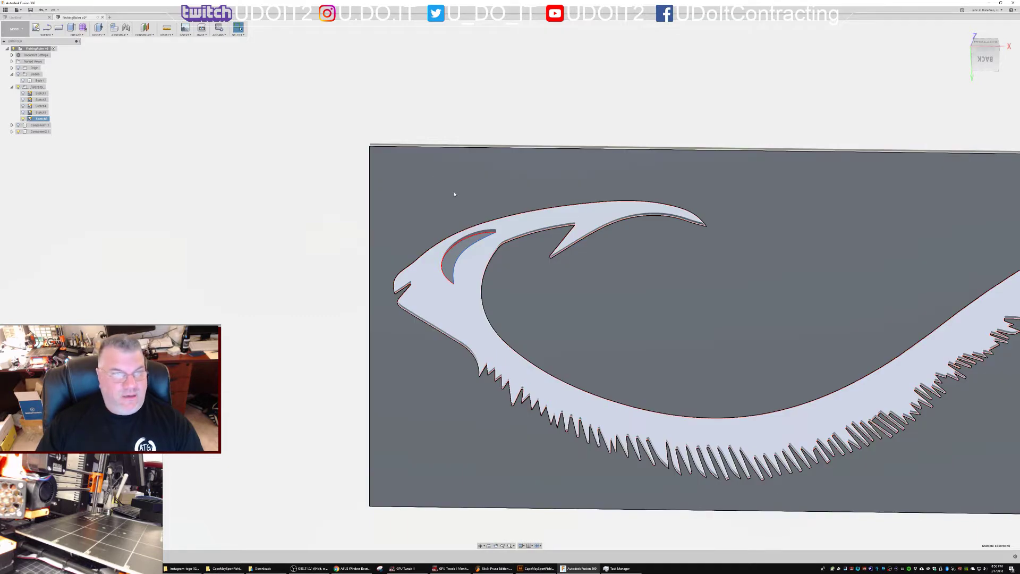
right_click(454, 196)
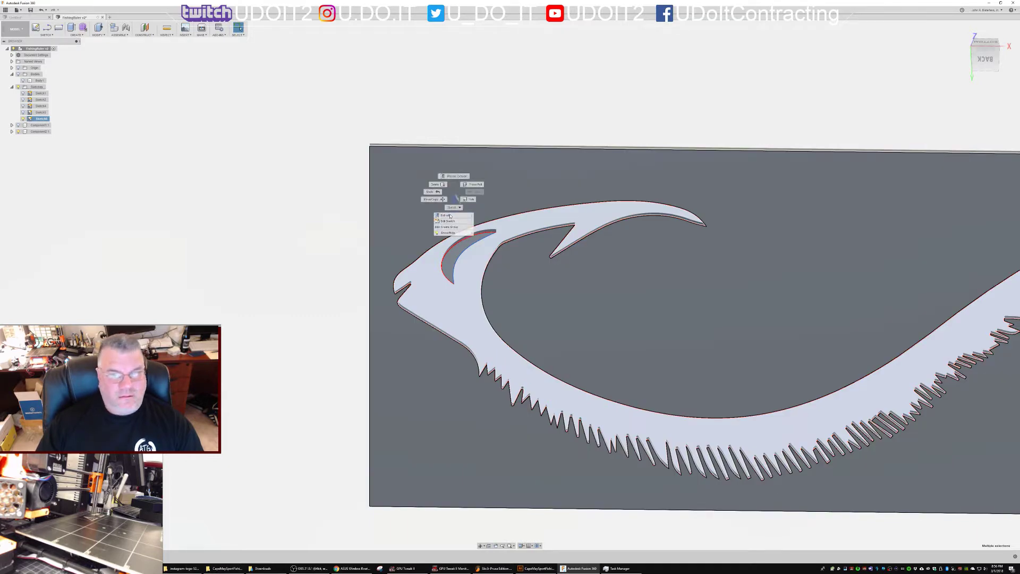
click(448, 216)
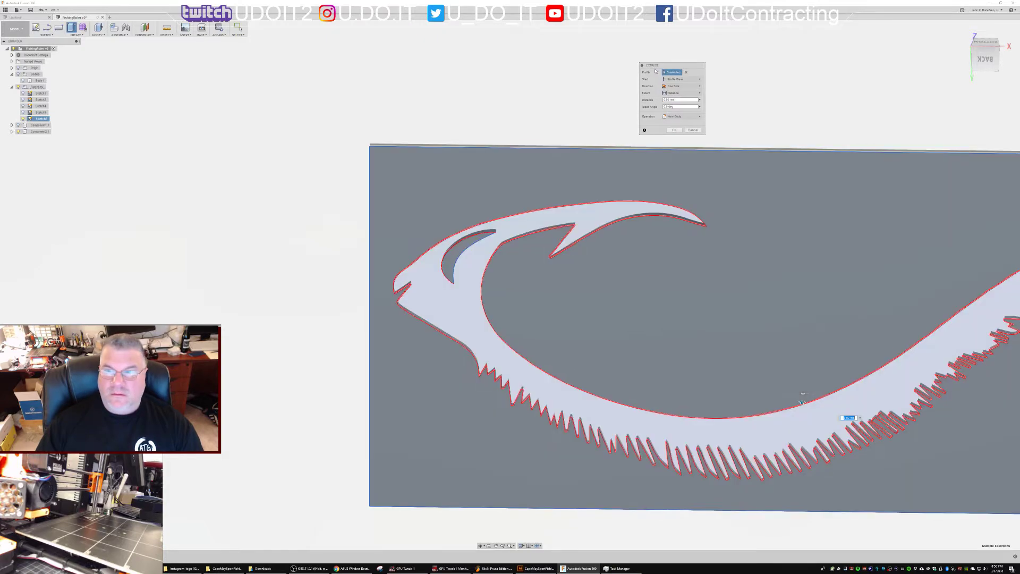
click(682, 116)
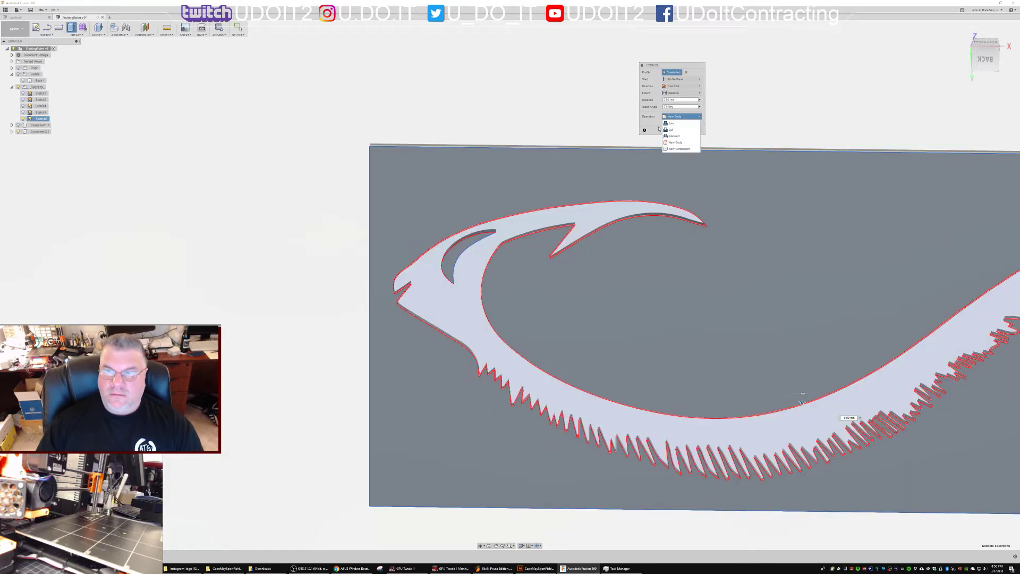
click(36, 133)
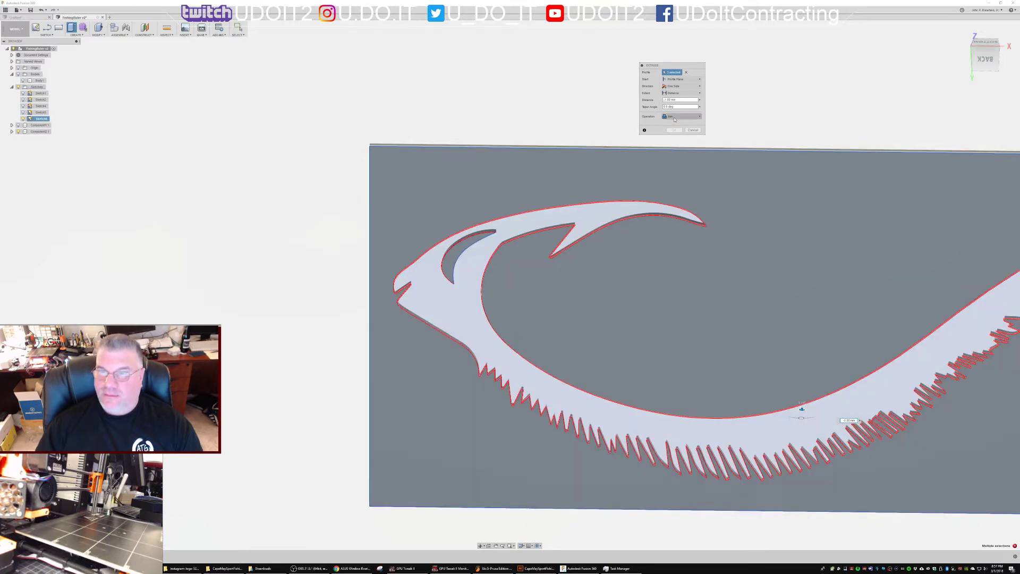
click(675, 118)
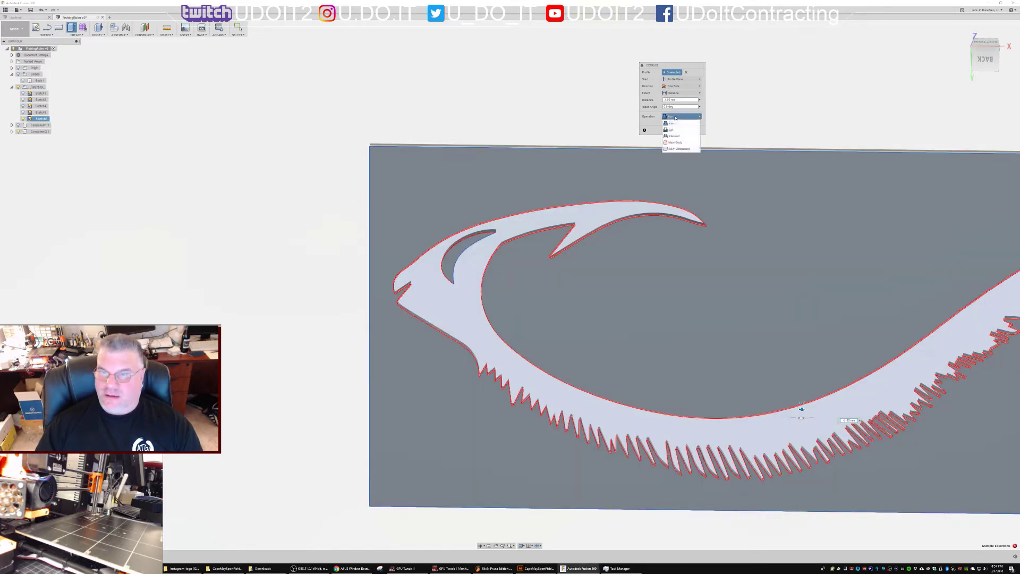
click(680, 142)
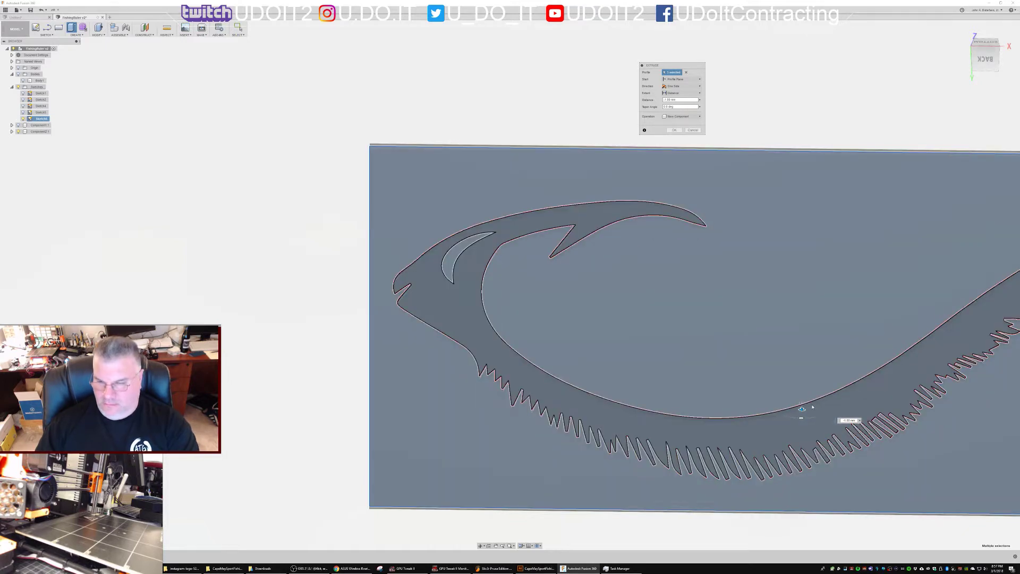
key(Return)
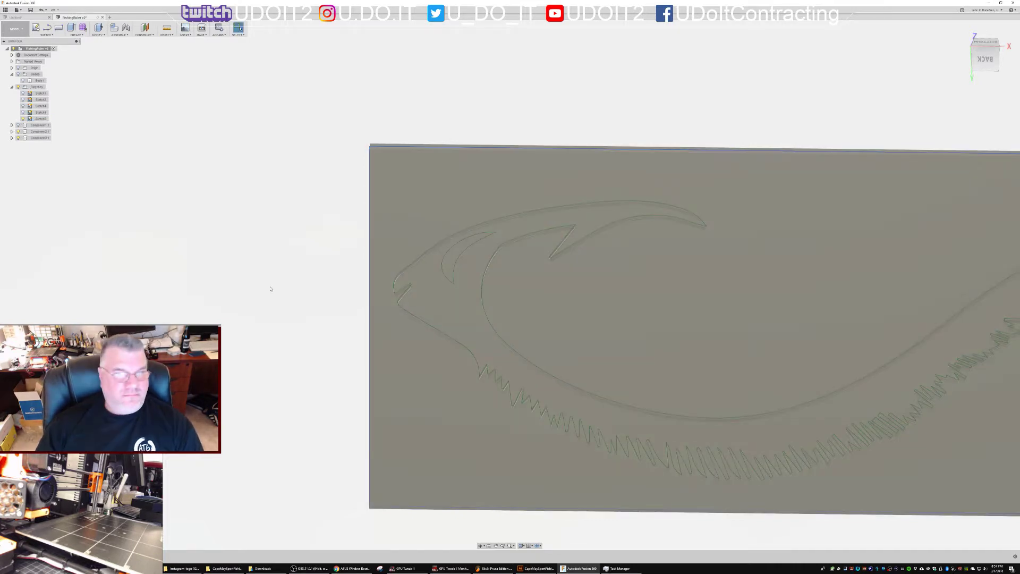
Start a 3D Print export of the model with sending to the 3D print utility turned off
shift+middle_drag(269, 289, 280, 325)
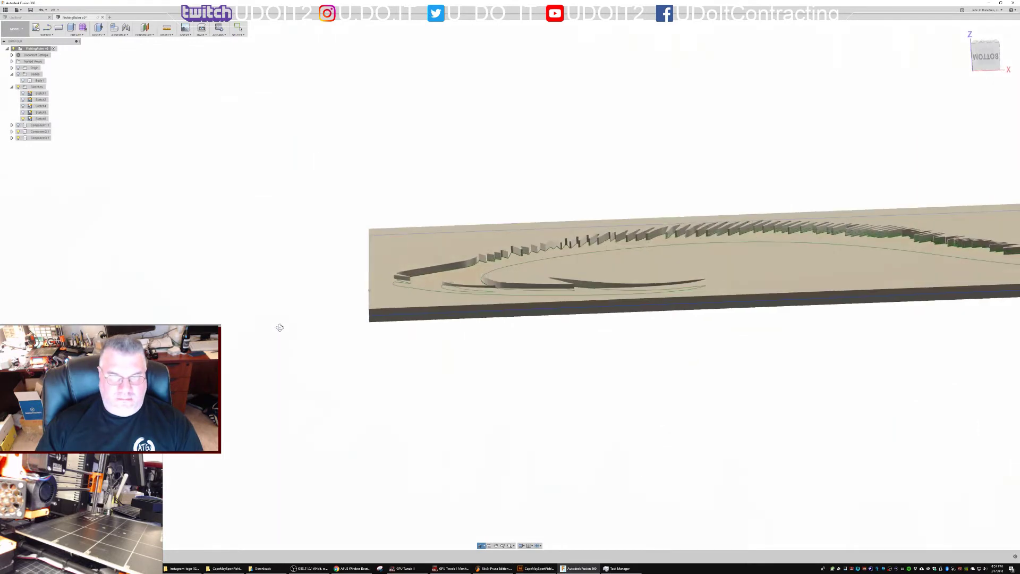
click(18, 9)
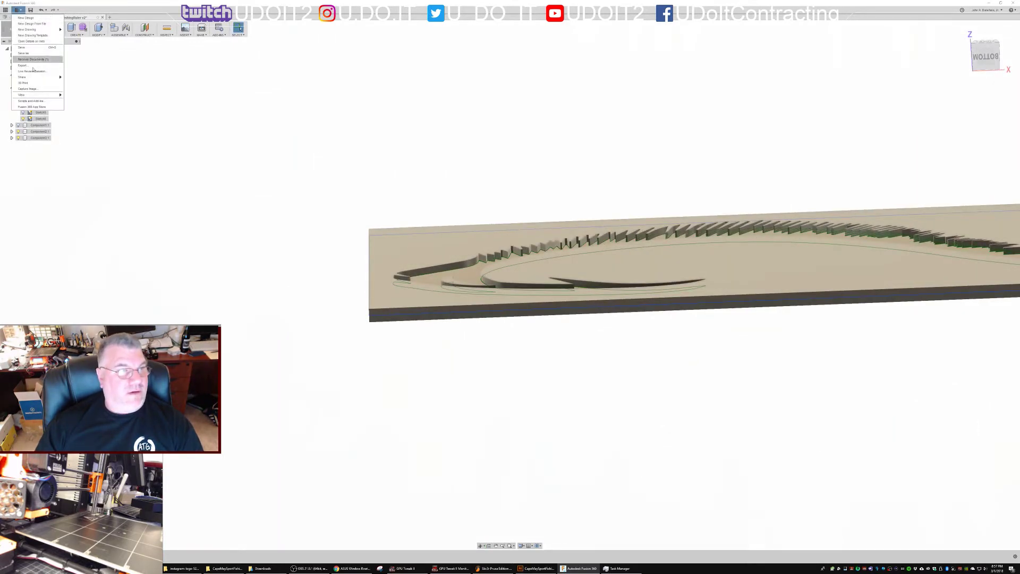
click(24, 83)
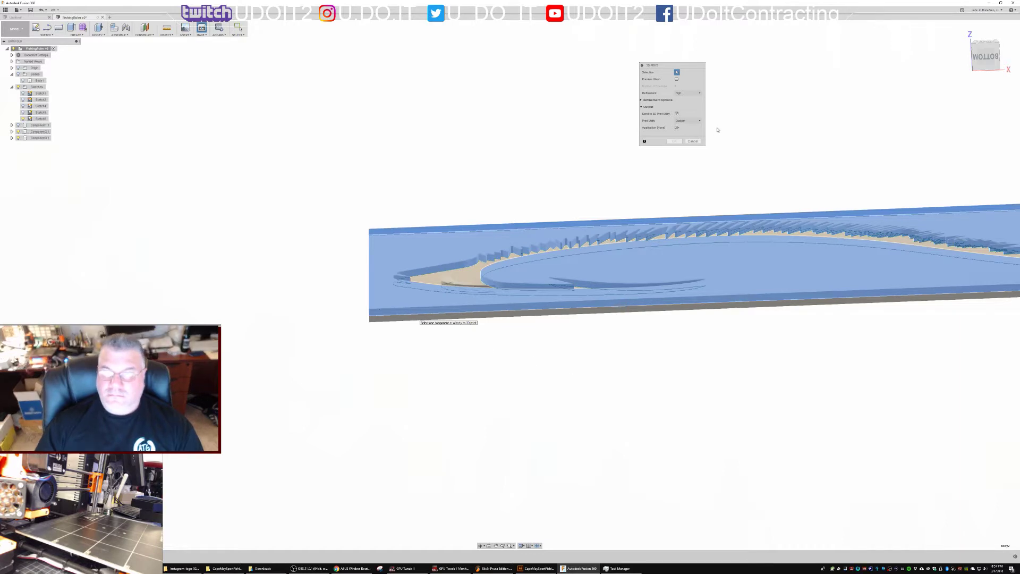
click(678, 114)
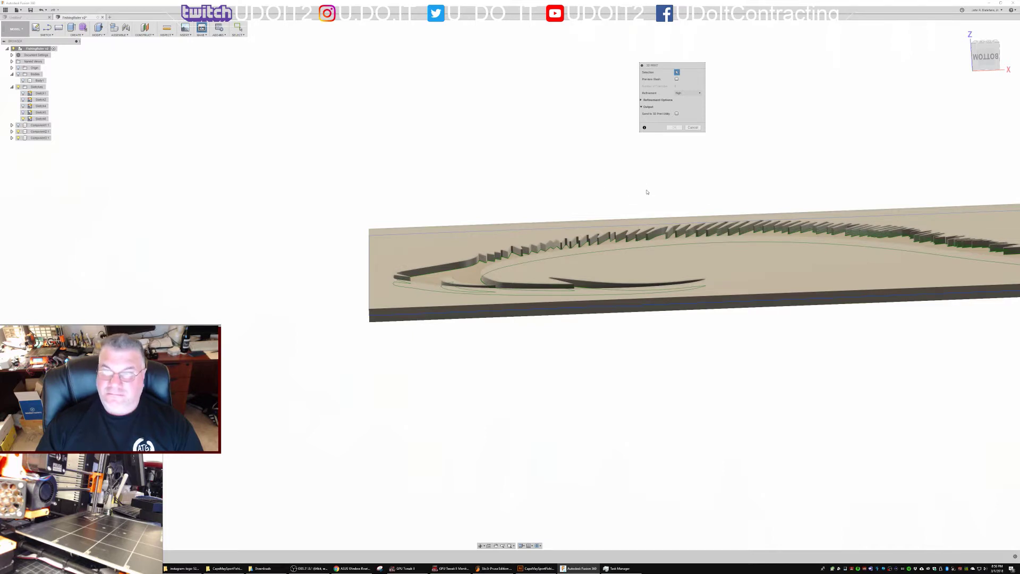
Select the whole design, including the background and backing components, for the 3D print export
scroll(652, 186, down, 2)
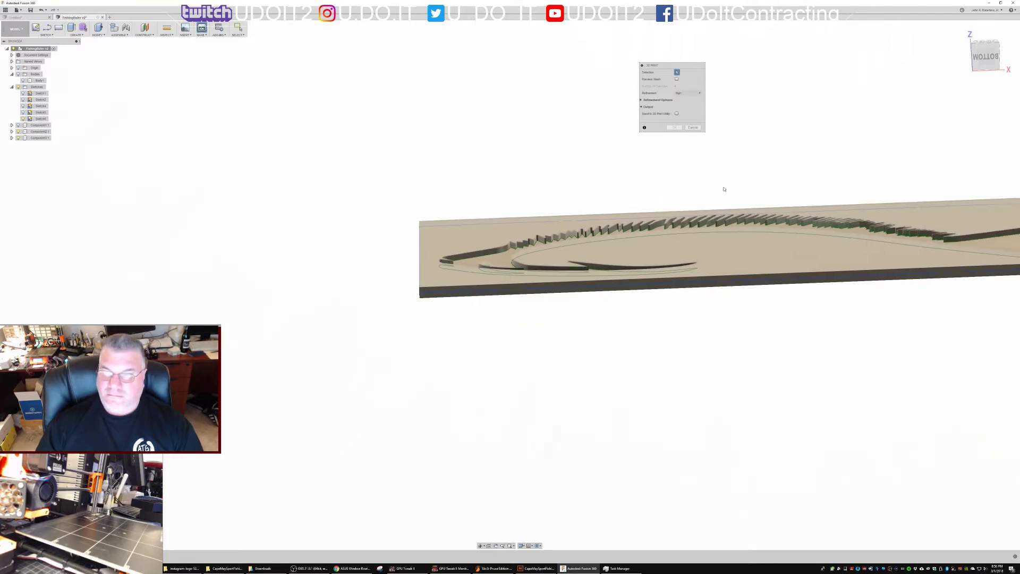
middle_drag(772, 174, 467, 191)
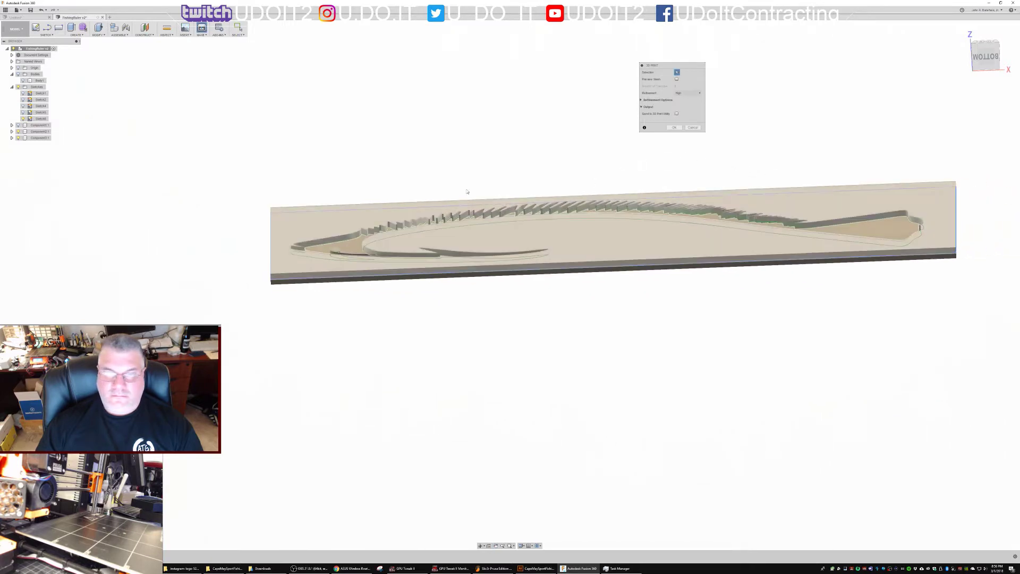
drag(252, 171, 989, 300)
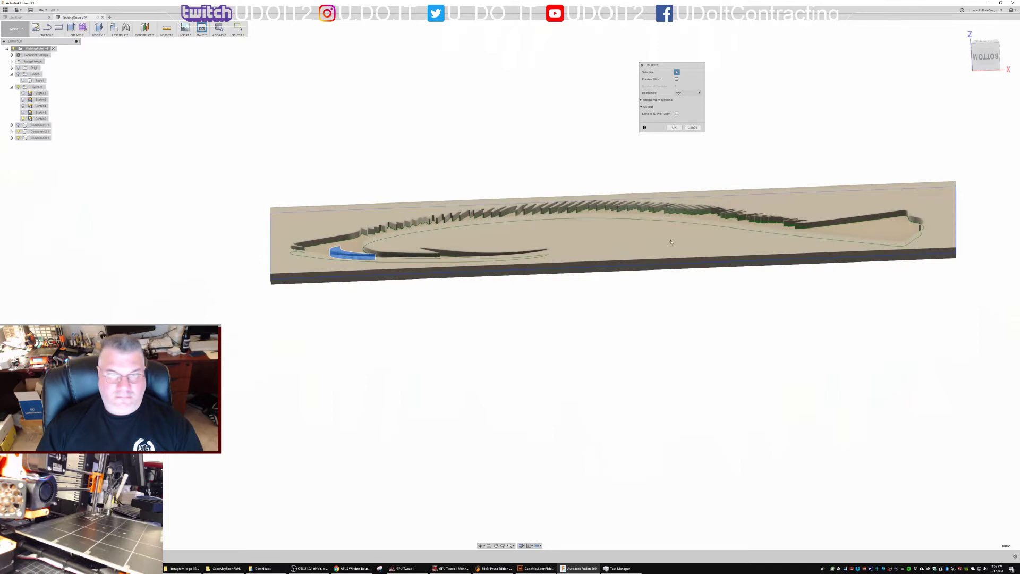
click(39, 131)
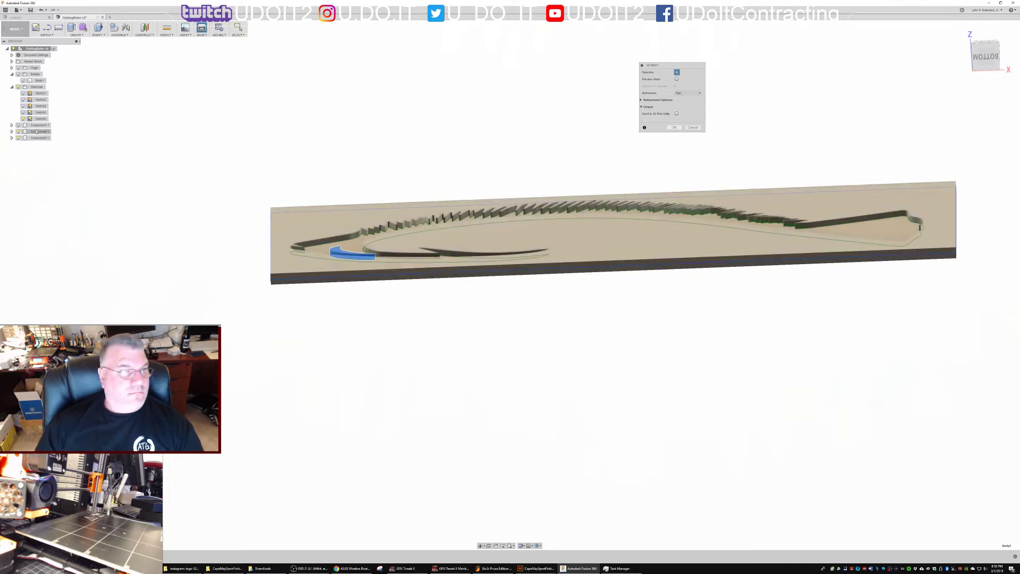
ctrl+click(38, 138)
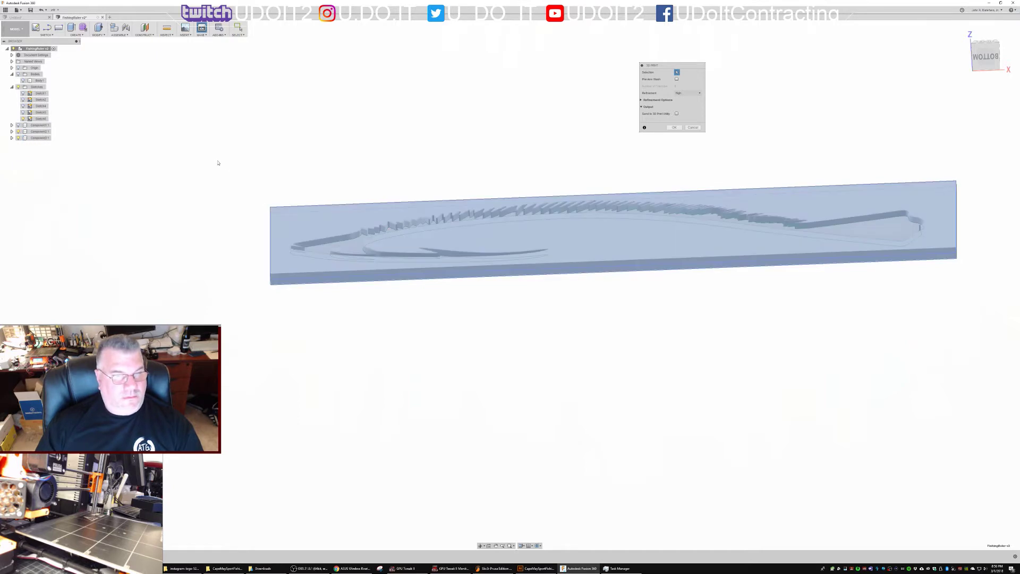
Confirm the export and save the STL file as CapeMaySportFishingNewLogo_Test in the CapeMaySportFishing folder
click(674, 127)
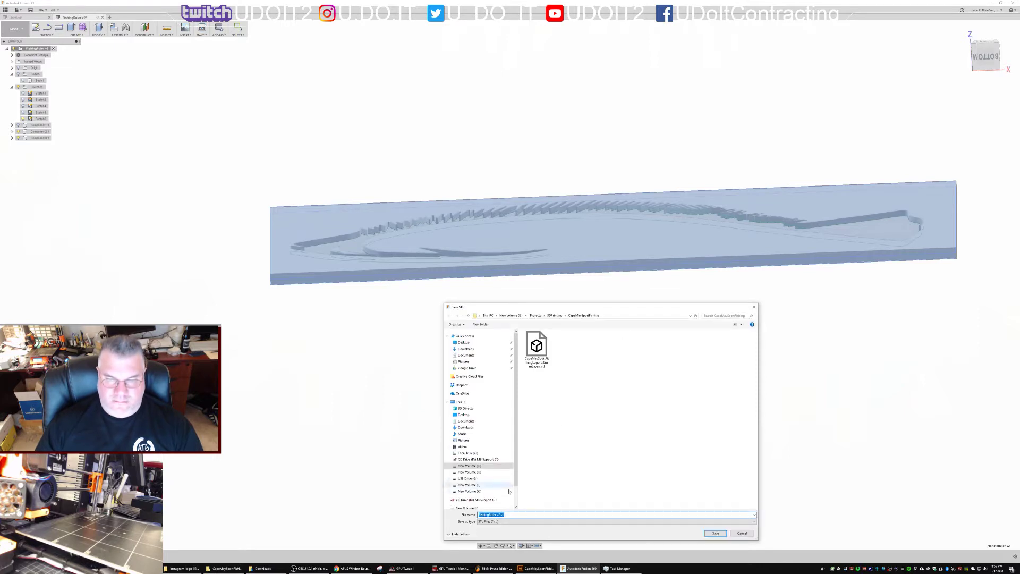
click(499, 515)
drag(499, 515, 478, 515)
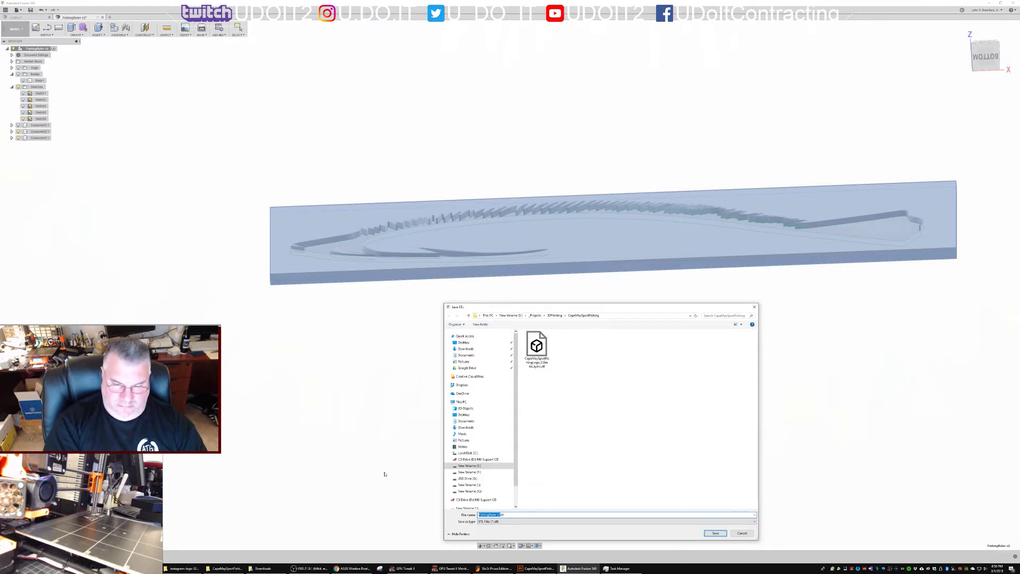
text(CapeMaySp)
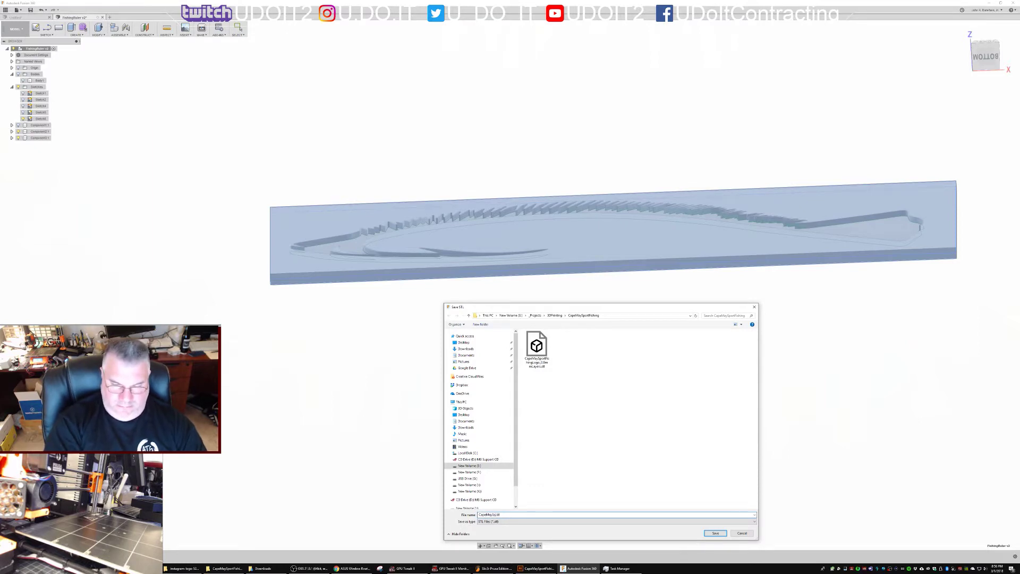
text(ortFishingNewLogo_Test)
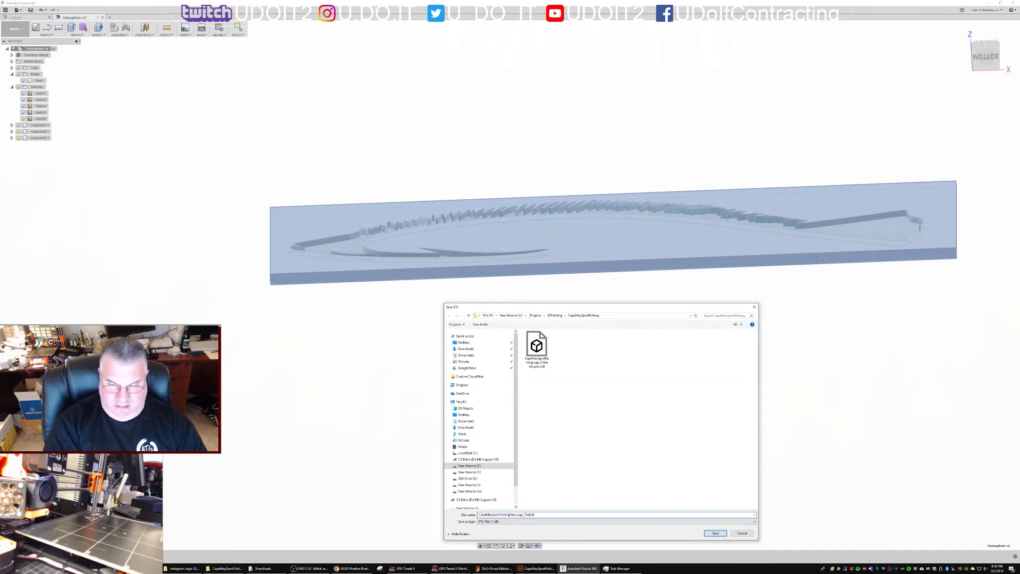
key(Return)
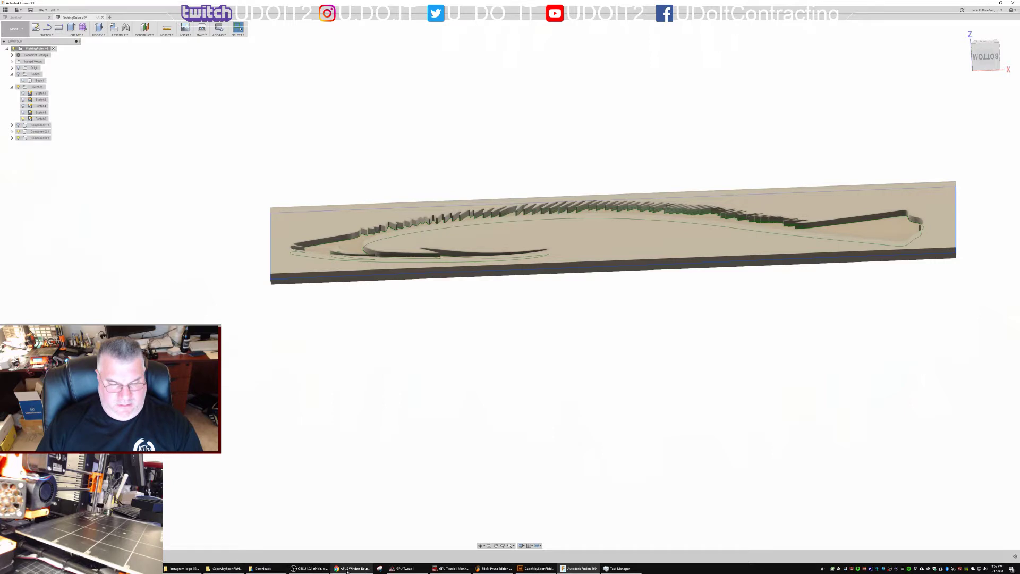
Switch to Slic3r Prusa Edition and try to delete all the old parts from the plate
mouse_move(346, 571)
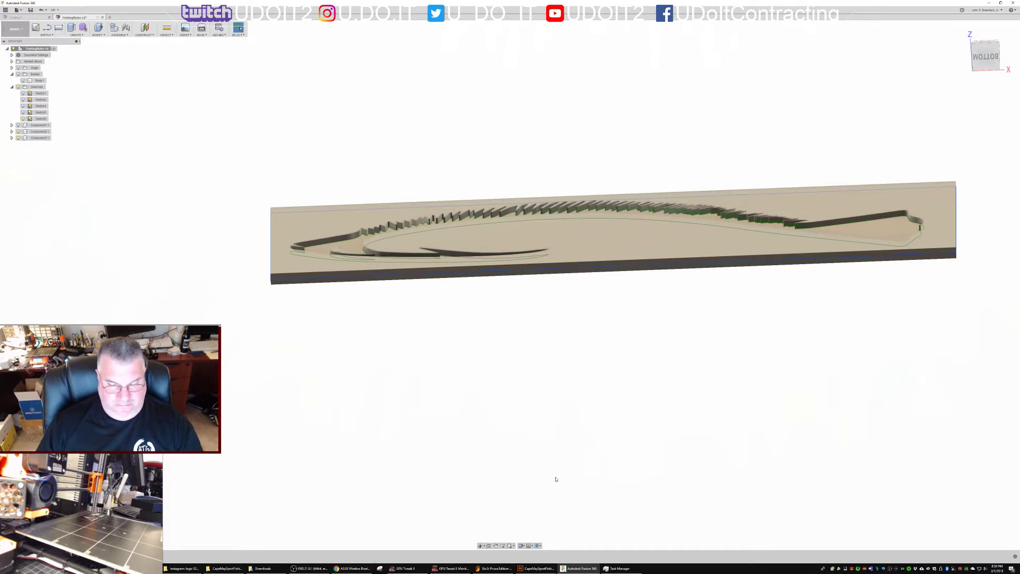
click(494, 568)
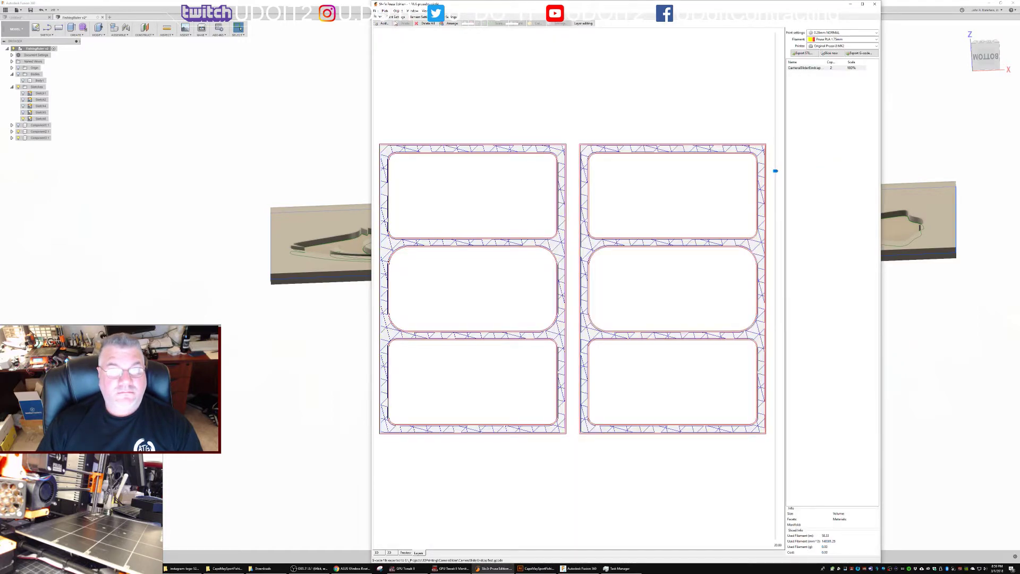
click(432, 23)
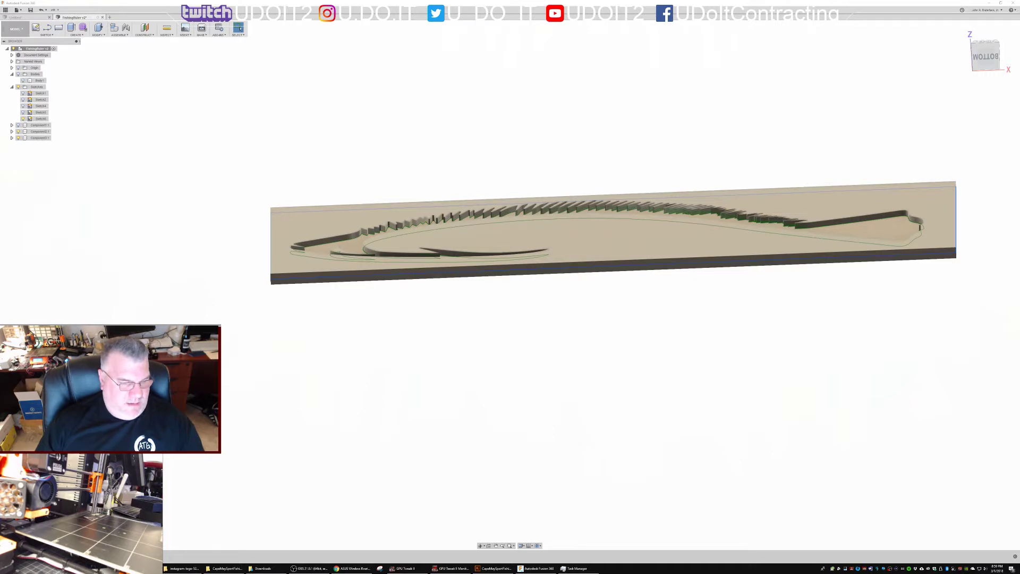
Relaunch Slic3r Prusa Edition with an empty plate
key(super)
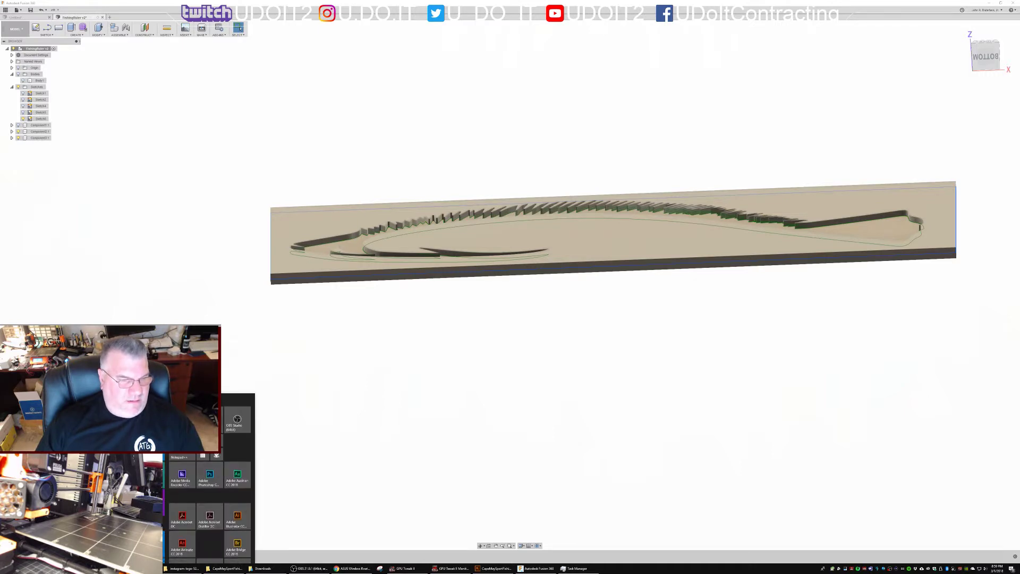
click(260, 333)
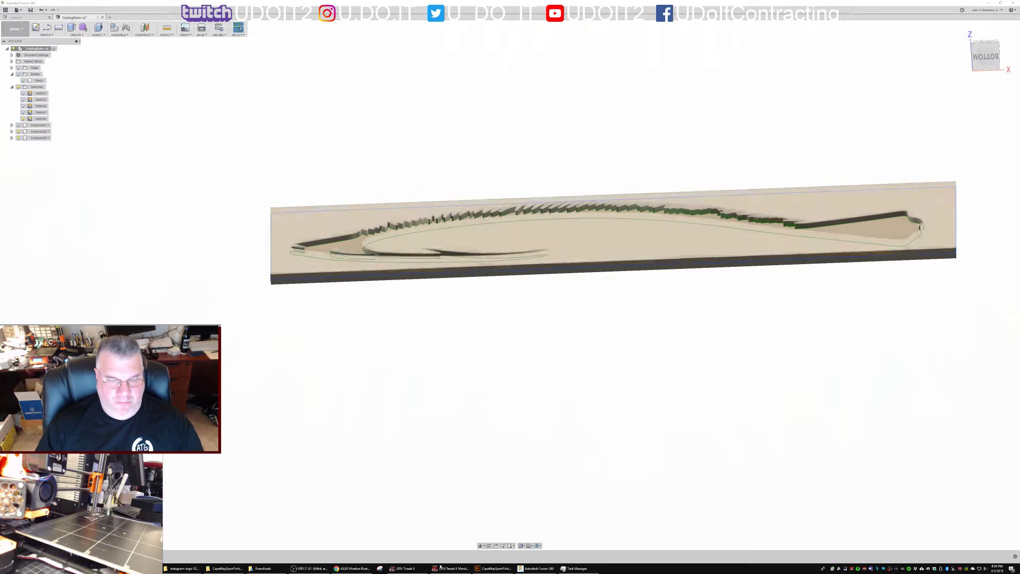
mouse_move(313, 571)
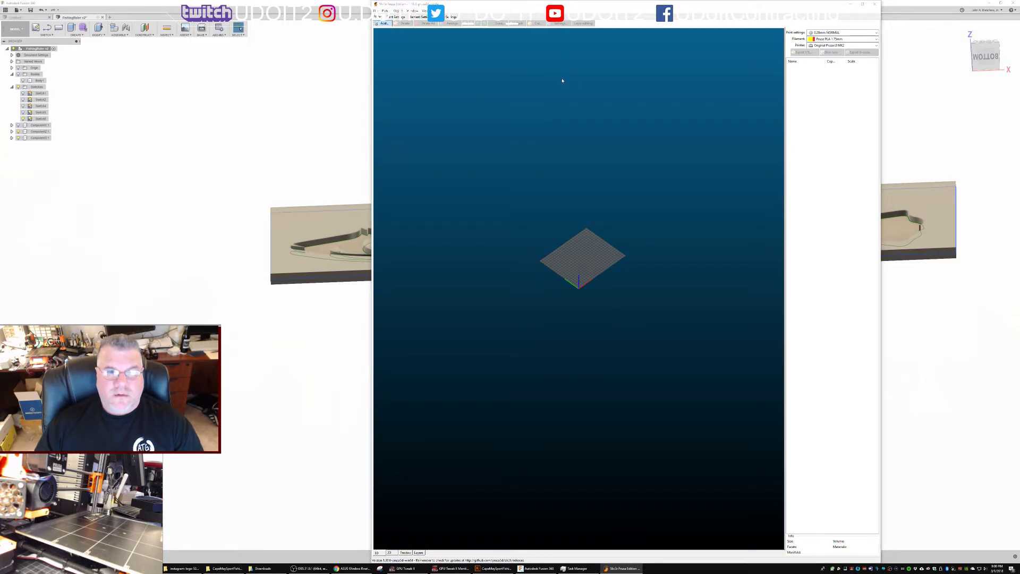
Import the CapeMaySportFishingNewLogo_Test STL from the CapeMaySportFishing folder onto the print bed
key(ctrl+i)
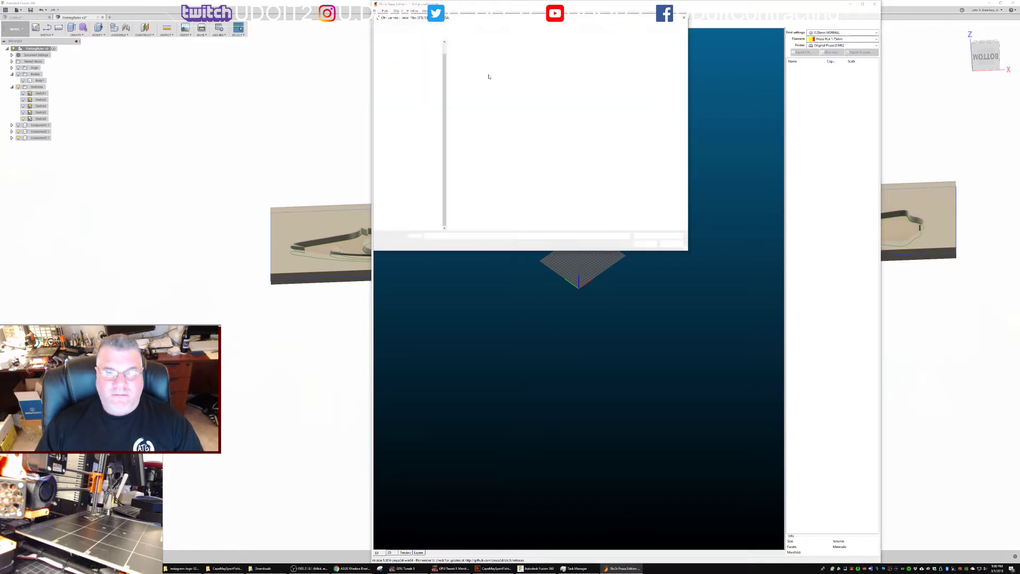
click(485, 26)
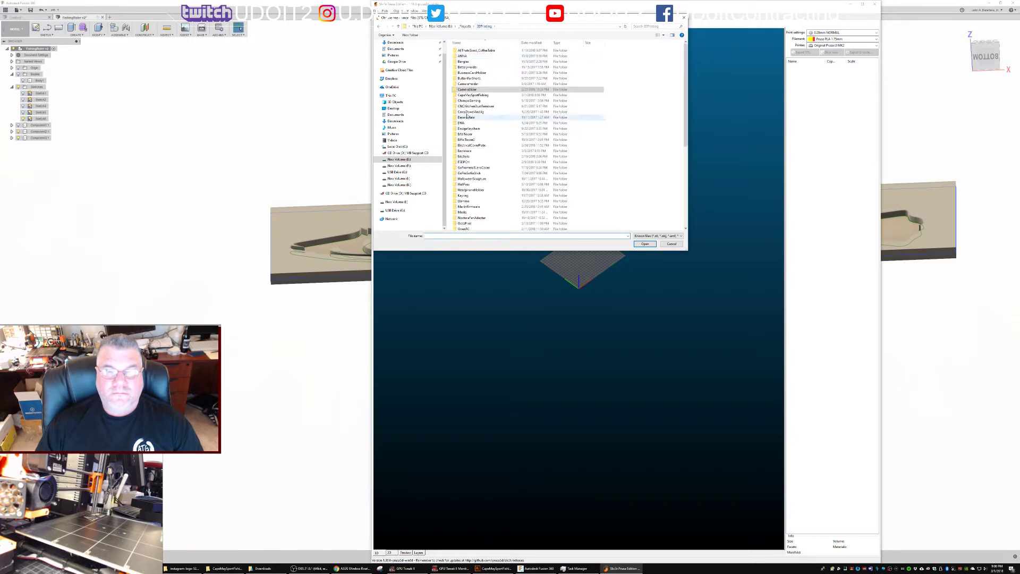
click(473, 95)
double_click(523, 95)
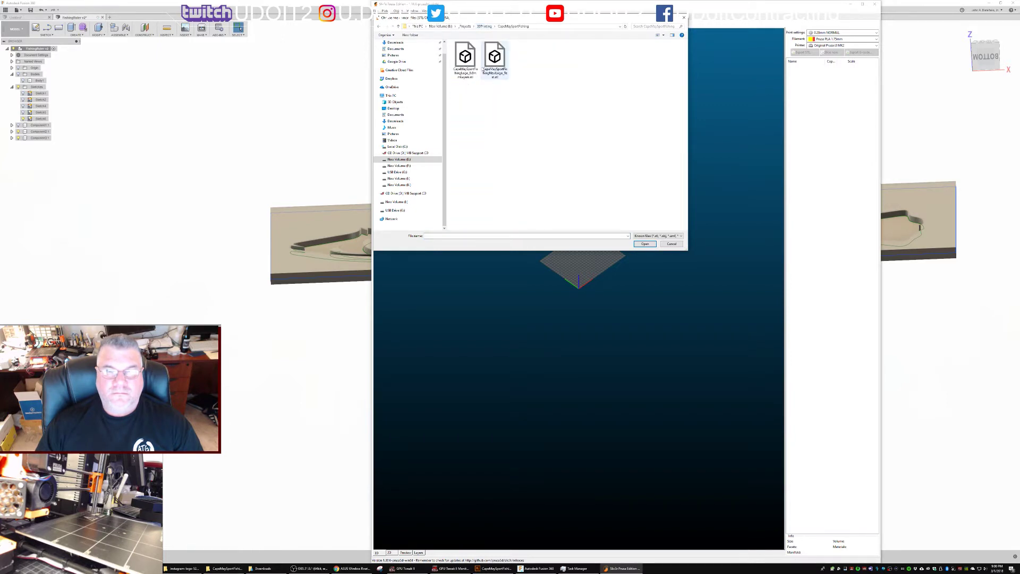
double_click(494, 58)
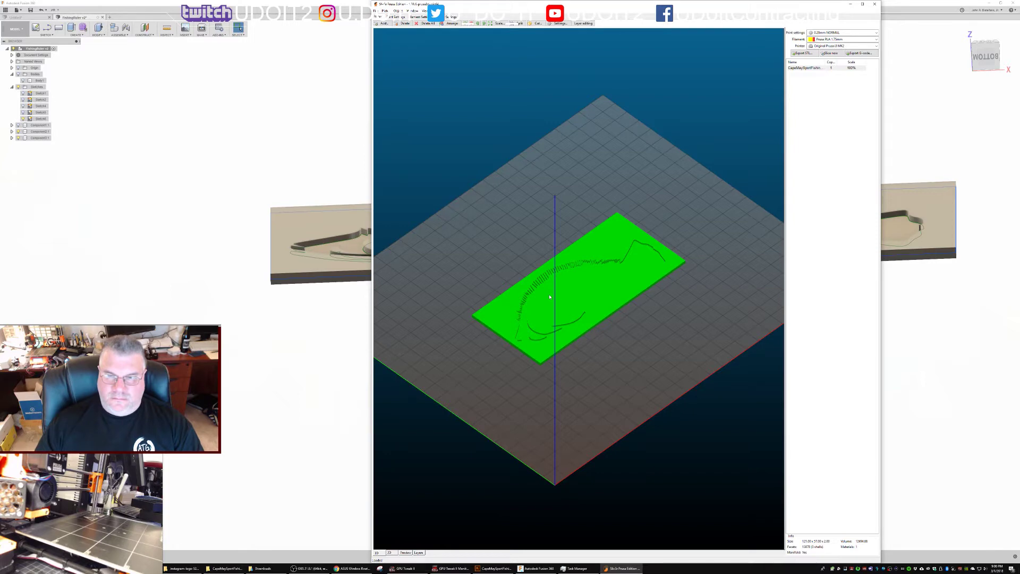
Inspect the imported fish logo plate on the print bed, including the recessed fin, tail and hook outlines
scroll(566, 301, down, 3)
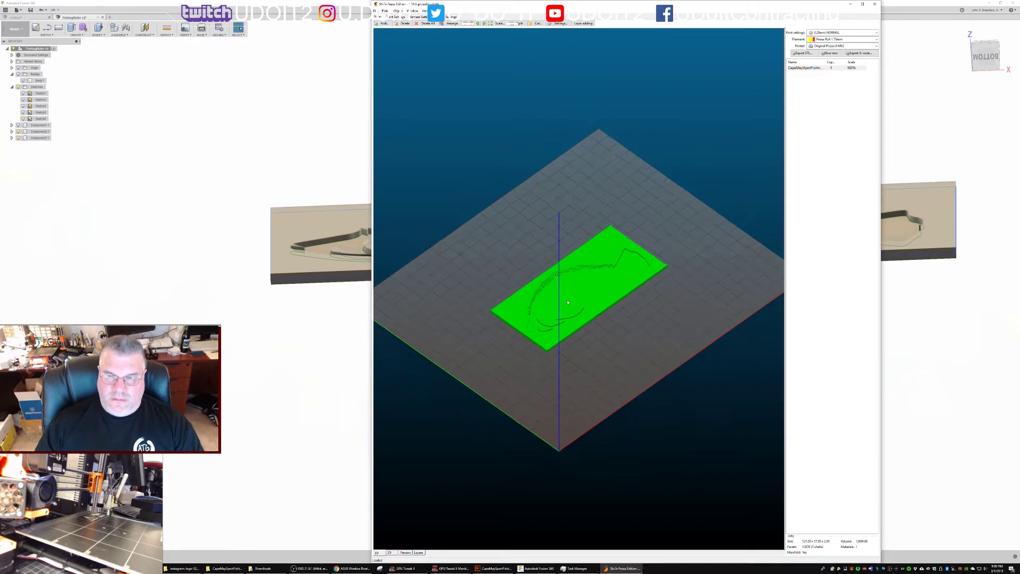
click(707, 286)
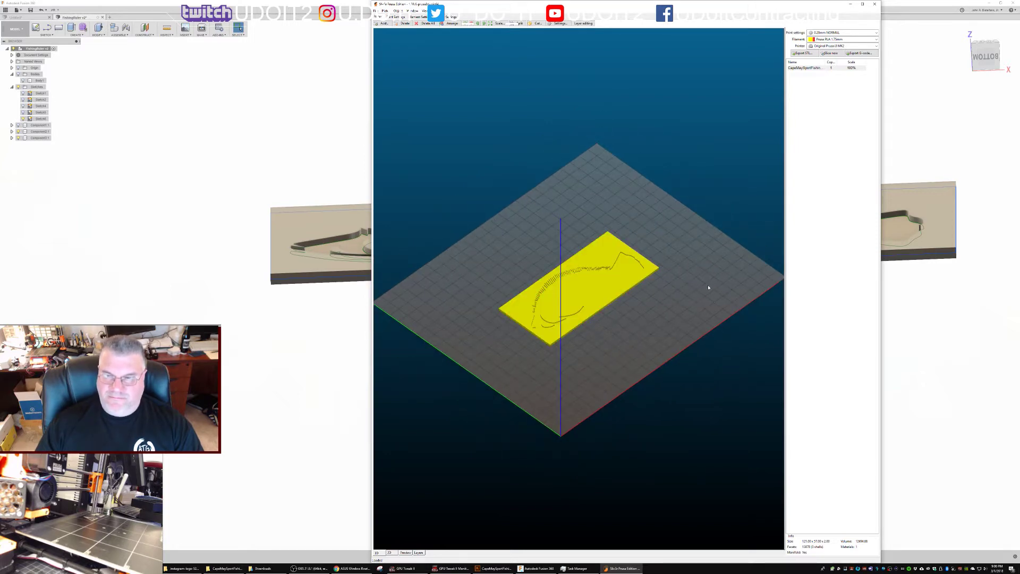
drag(713, 305, 623, 275)
click(622, 275)
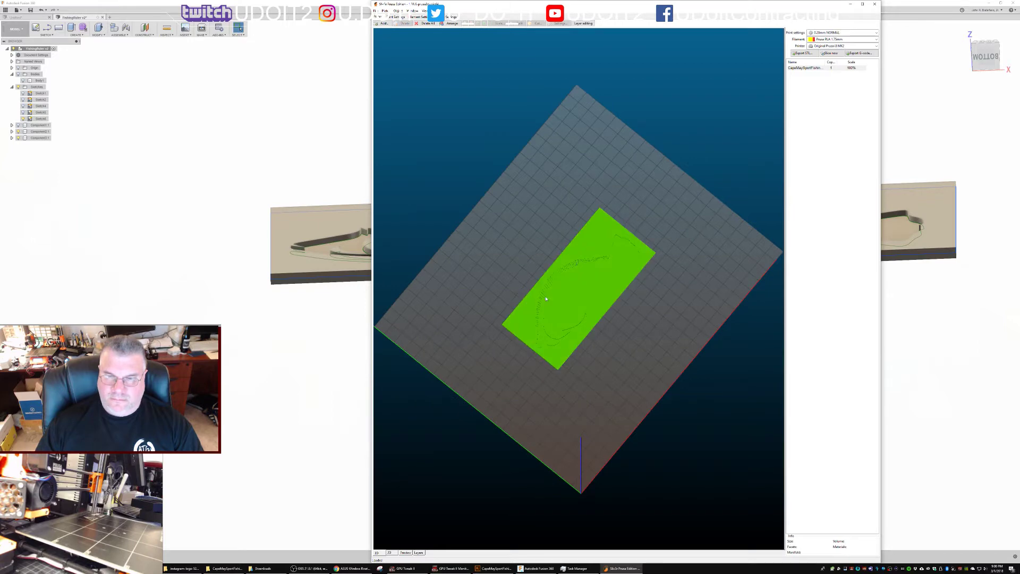
scroll(545, 300, up, 5)
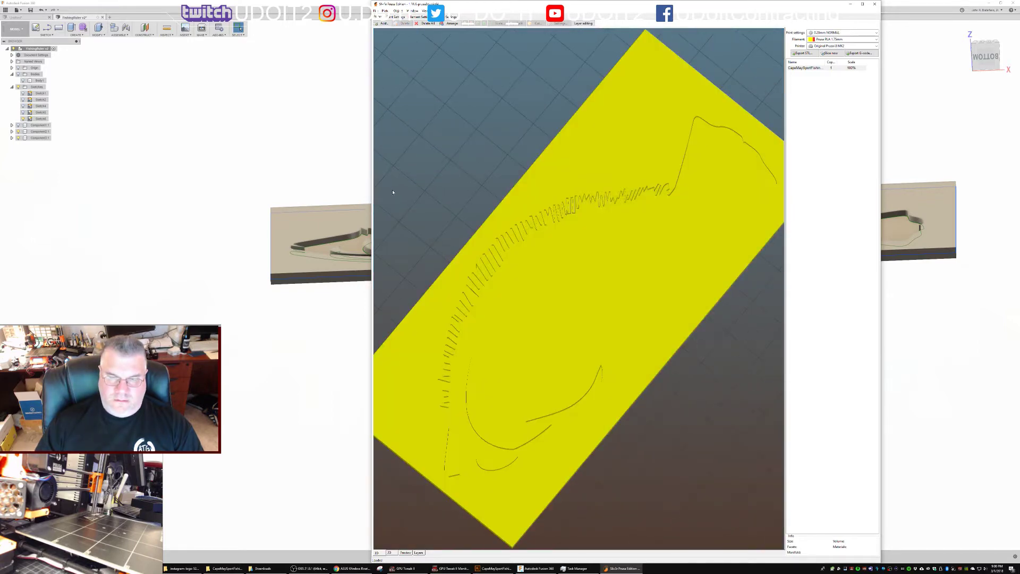
scroll(514, 262, up, 3)
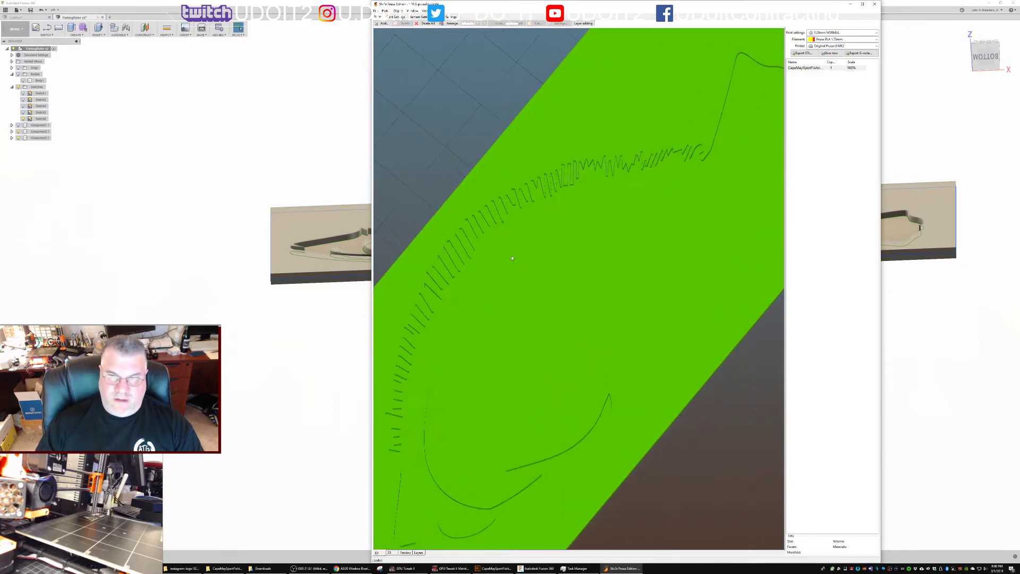
mouse_move(437, 157)
mouse_down()
mouse_move(465, 142)
mouse_move(423, 143)
mouse_up()
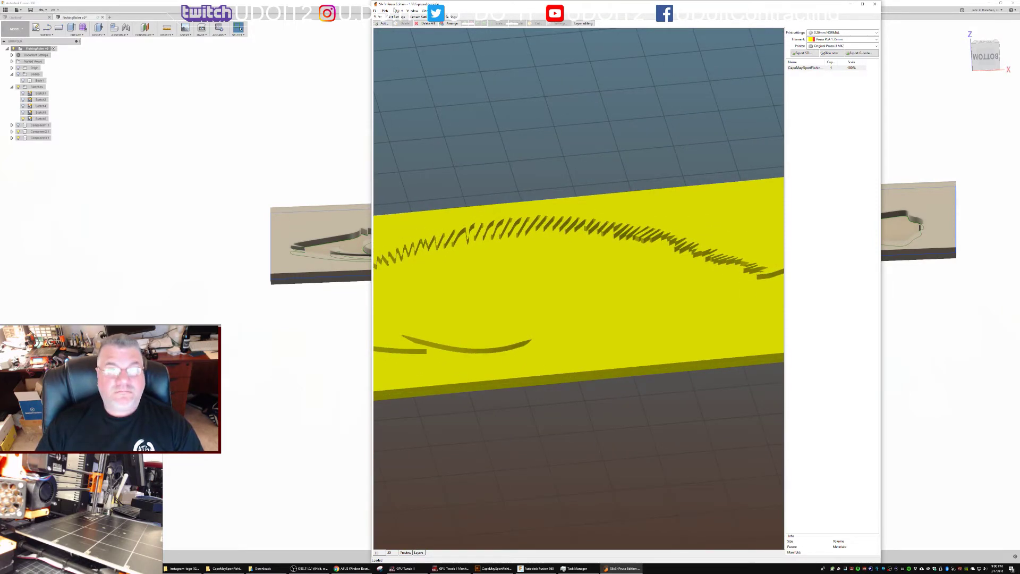
Slice the logo plate and maximise the slicer window so the whole model is in view
click(829, 53)
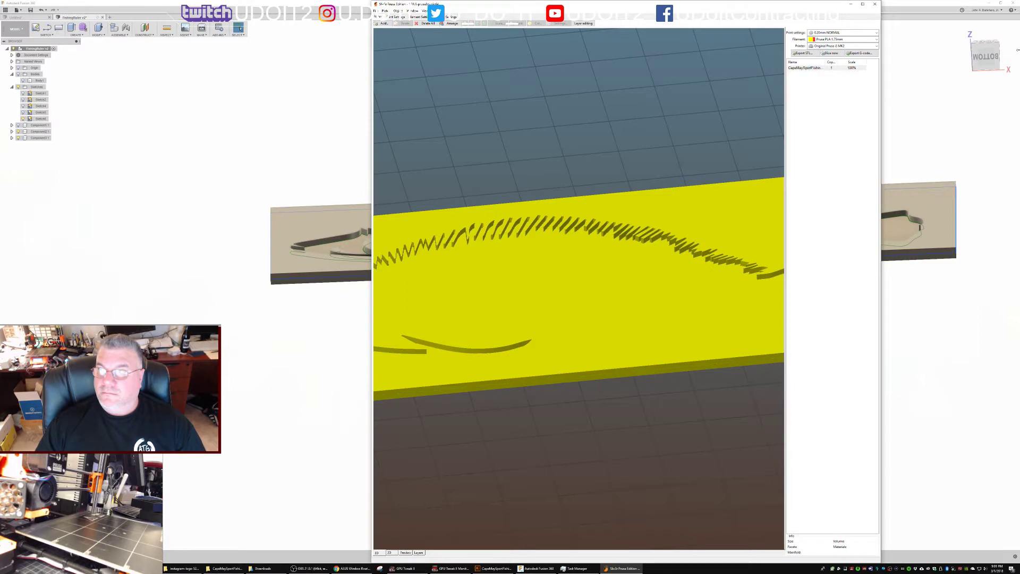
drag(881, 50, 1016, 50)
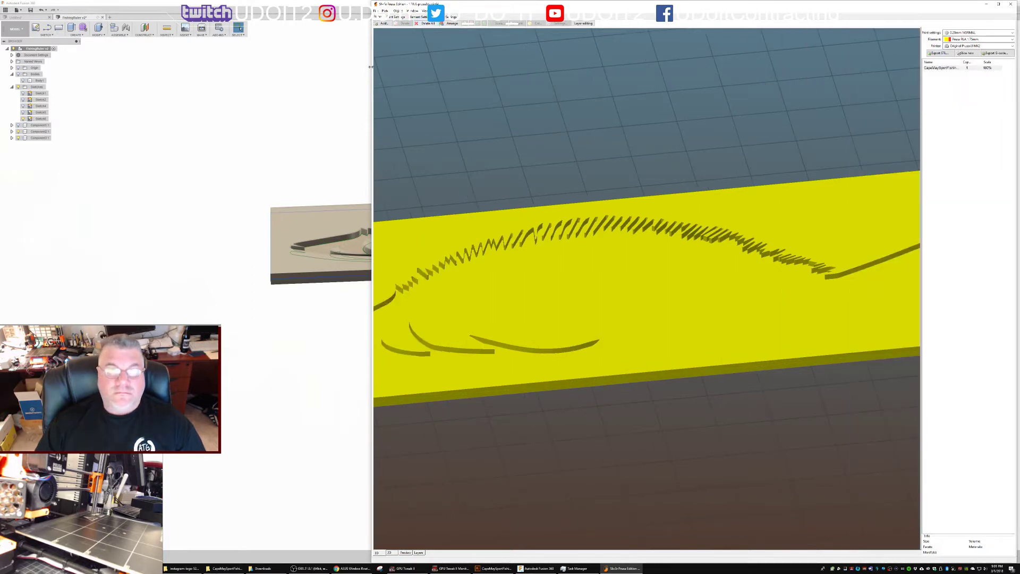
double_click(484, 8)
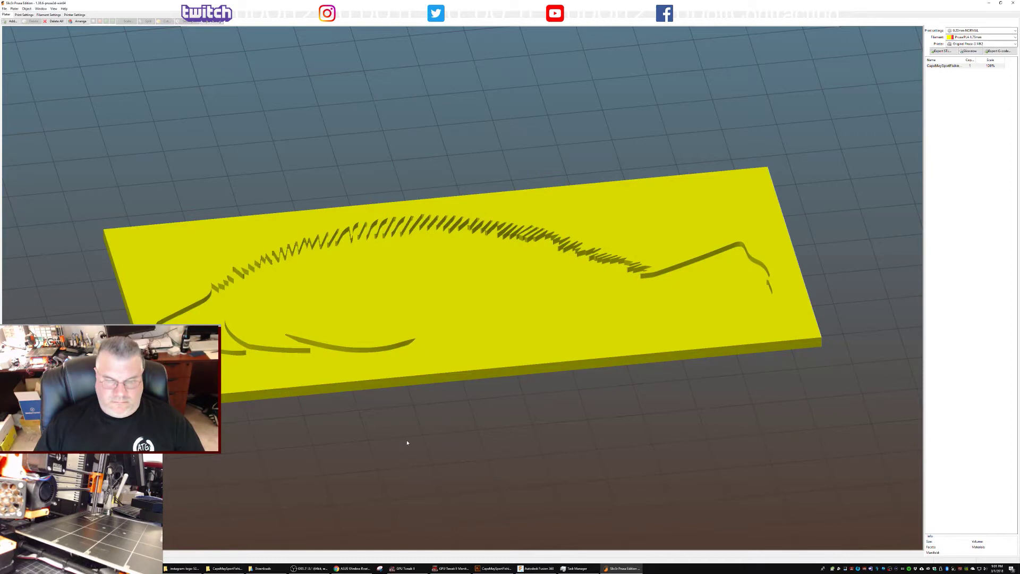
scroll(393, 431, down, 4)
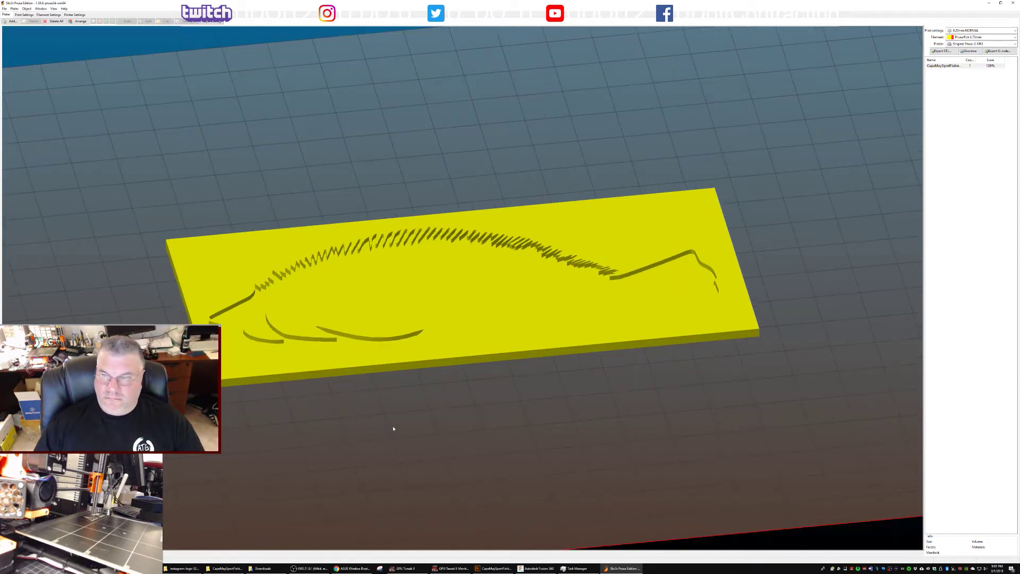
drag(393, 421, 563, 362)
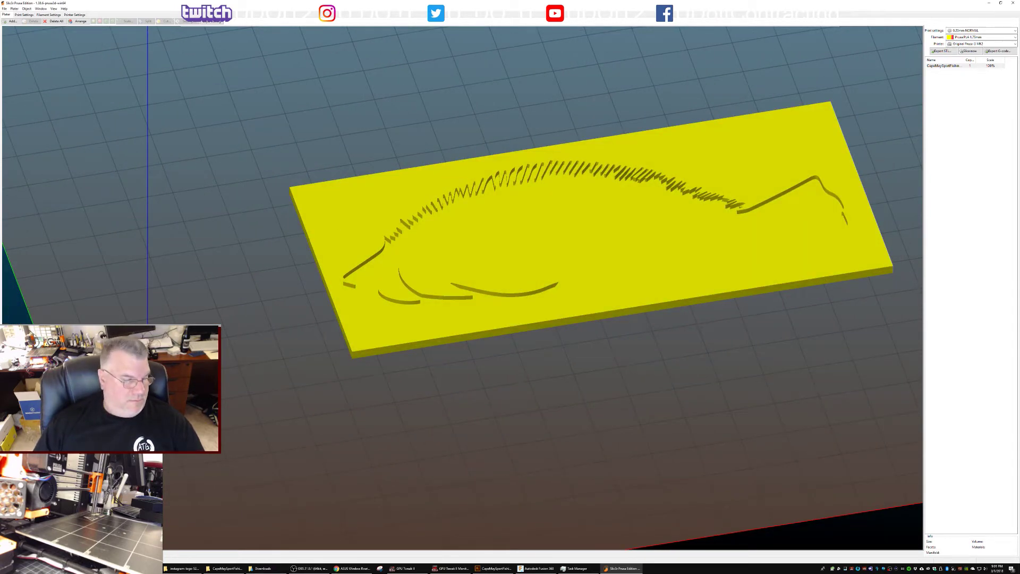
Examine the sliced layers one by one, from the first solid layer up through the fish cutout
key(ctrl+3)
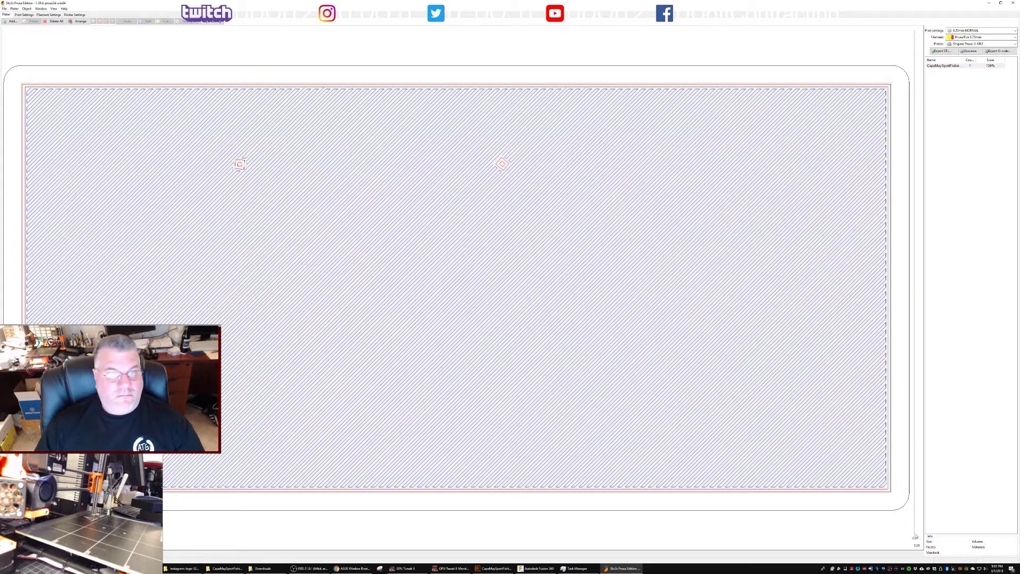
drag(915, 510, 906, 276)
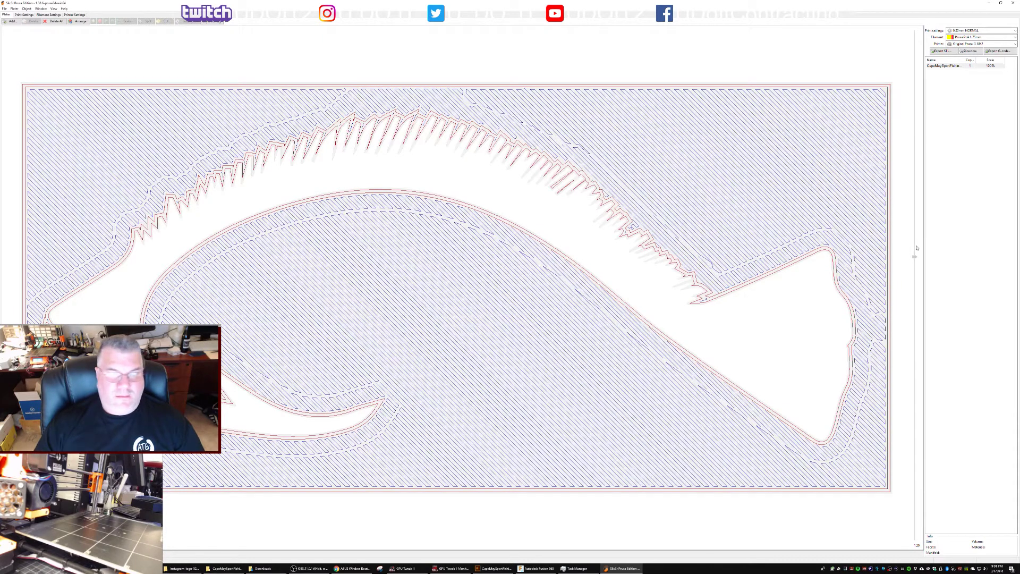
scroll(919, 236, up, 1)
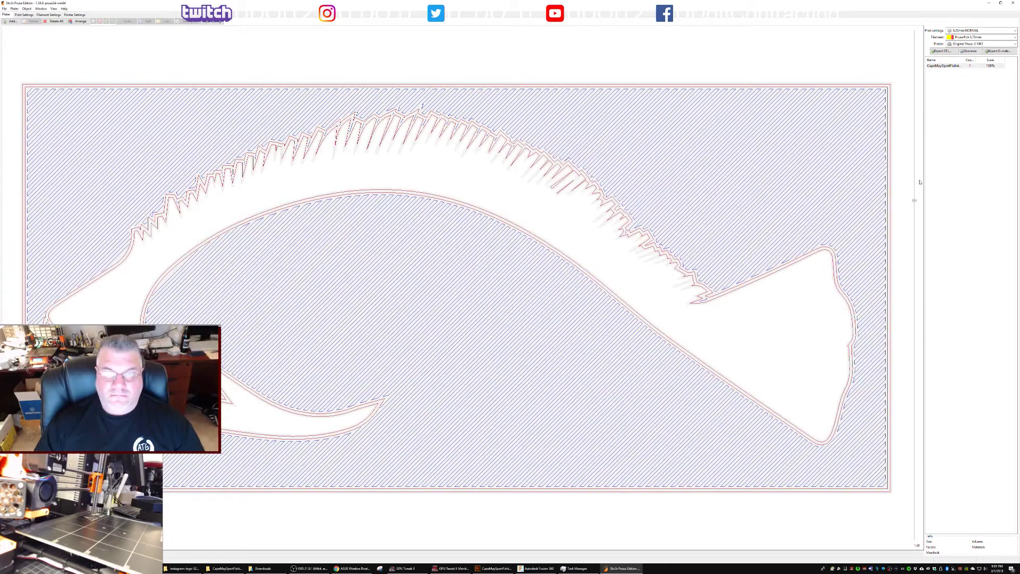
scroll(922, 152, up, 1)
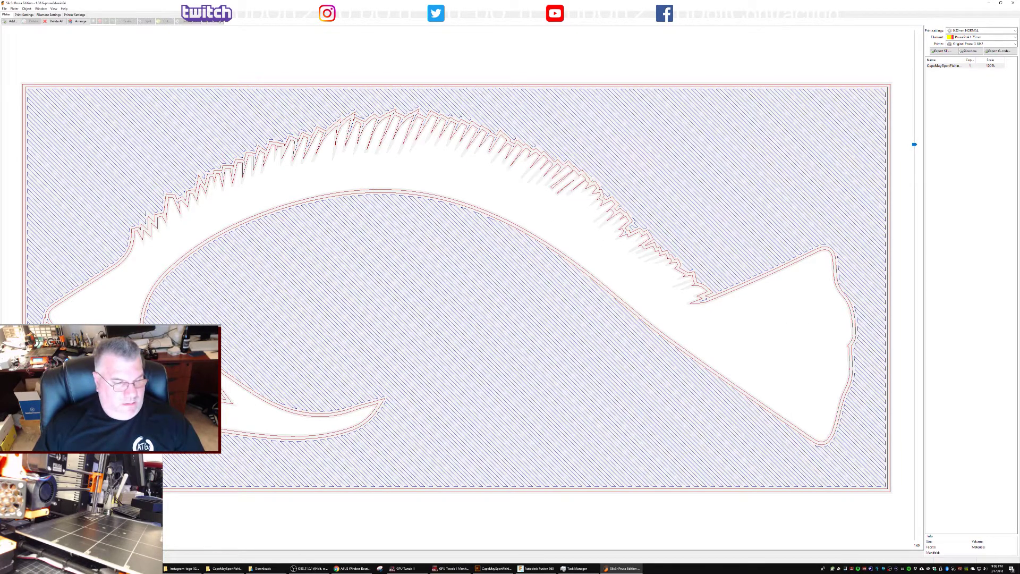
Check the selected logo plate in the 3D toolpath preview, examining the fin spikes and hook barb up close
click(10, 555)
click(584, 297)
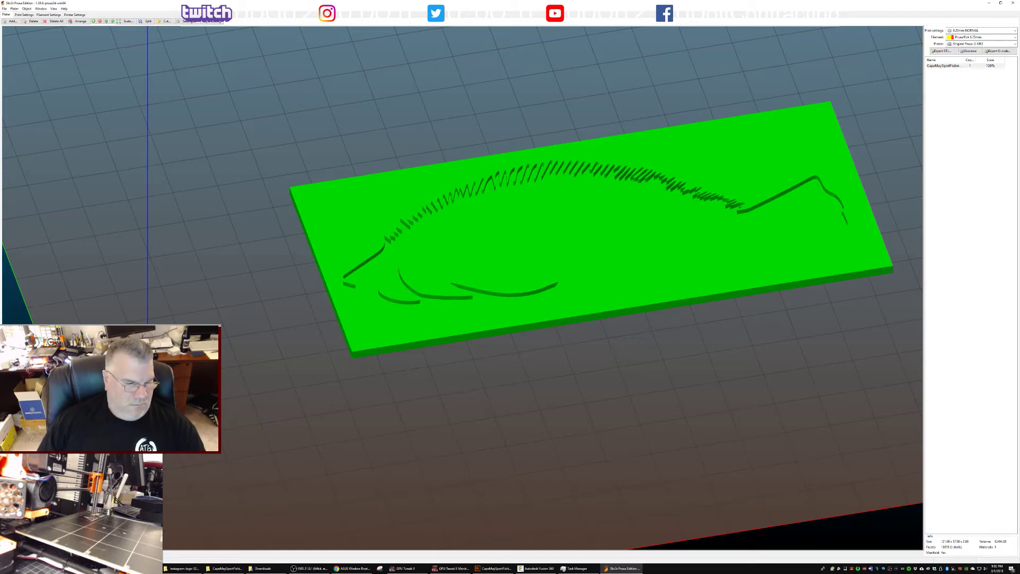
click(48, 555)
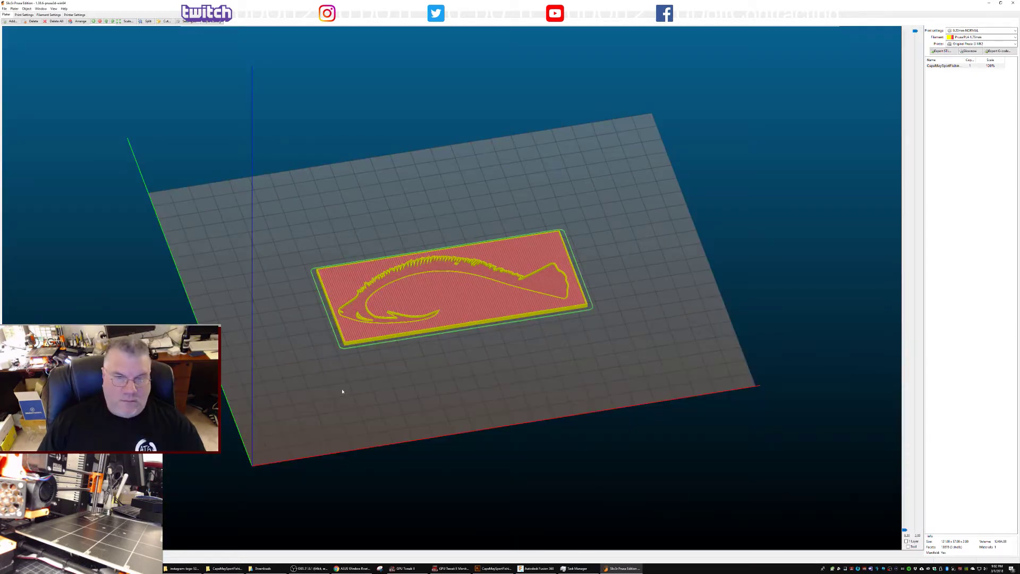
scroll(382, 276, up, 10)
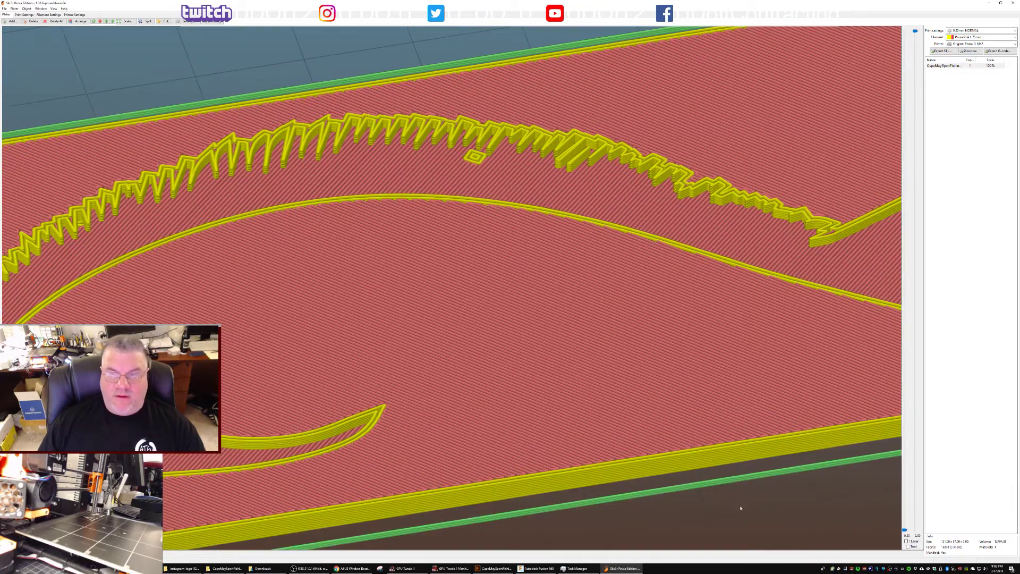
scroll(717, 479, up, 5)
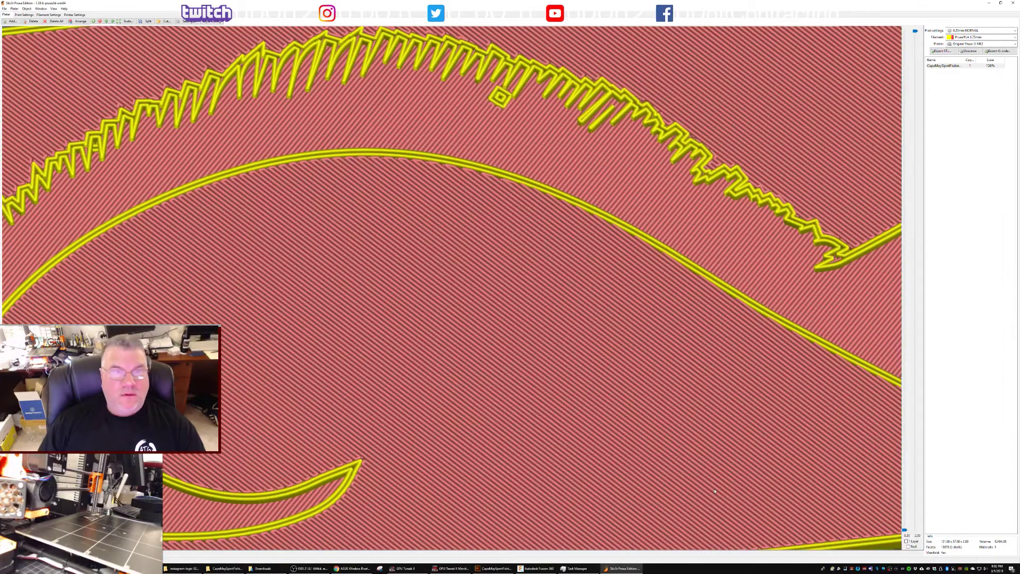
drag(714, 492, 737, 478)
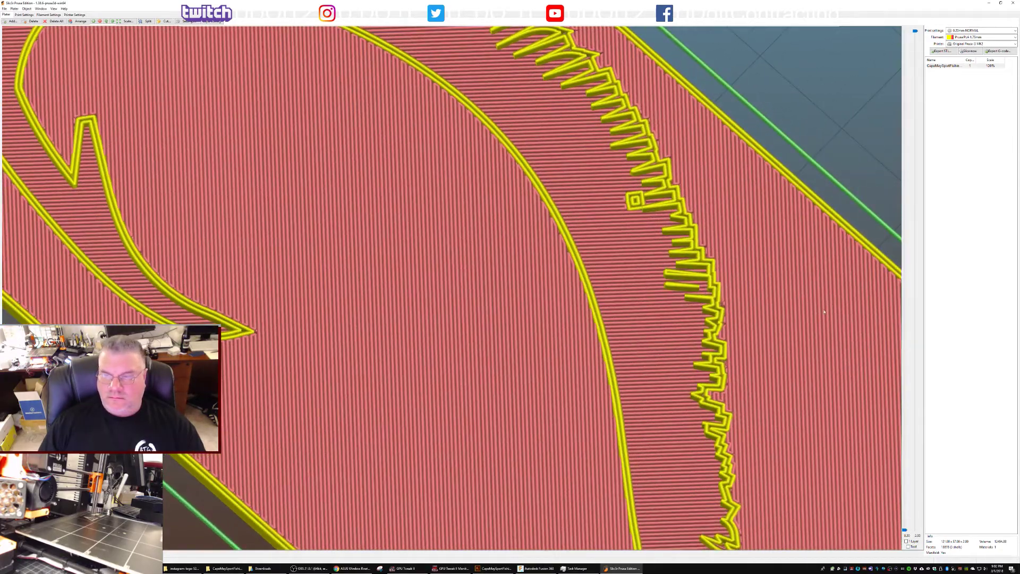
Examine the sliced logo plate's toolpaths around the fin spikes, hook and tail, and then the whole plate
scroll(733, 289, up, 6)
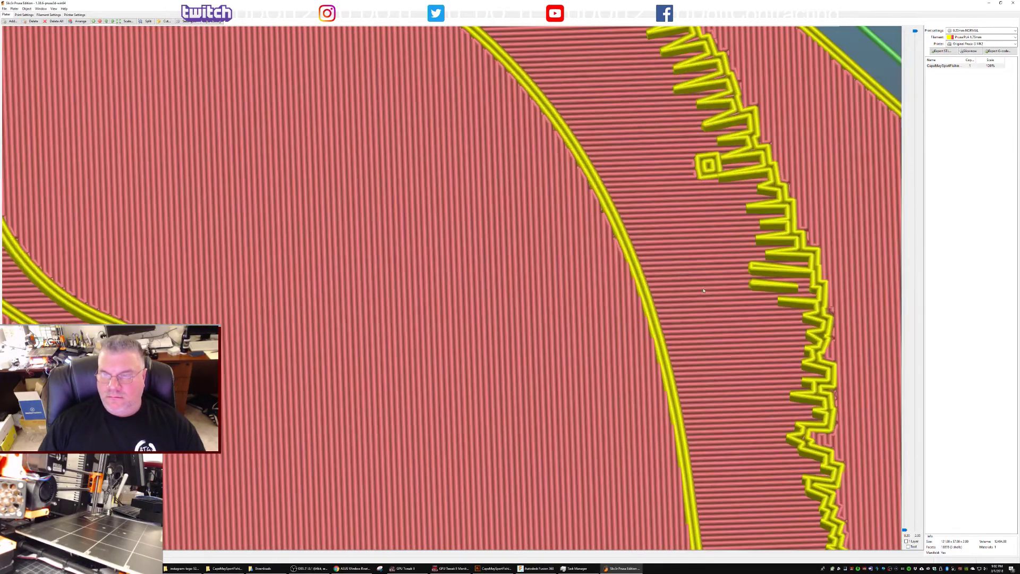
scroll(717, 288, down, 8)
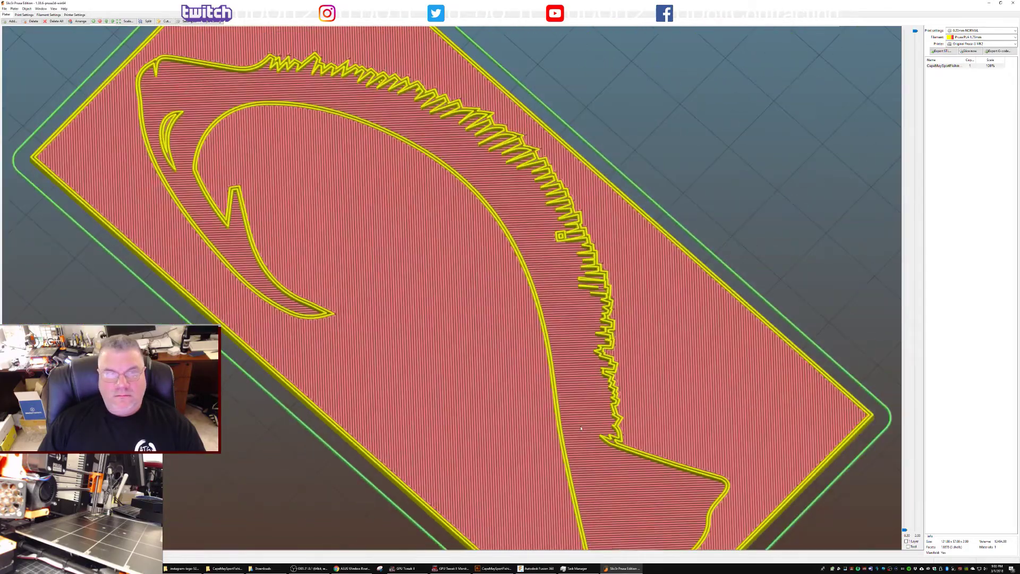
key(1)
drag(580, 428, 604, 417)
scroll(604, 424, up, 5)
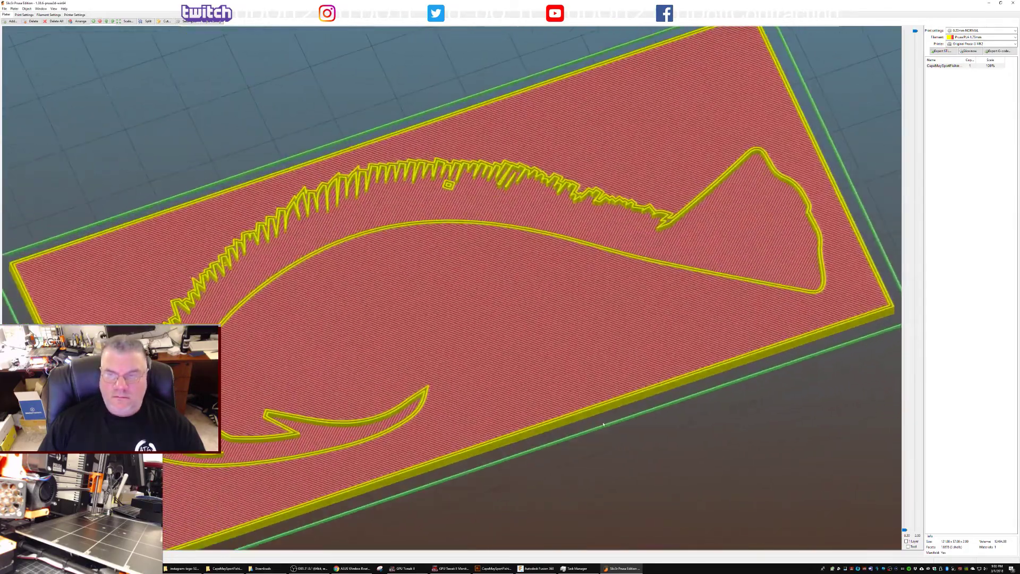
scroll(604, 424, down, 2)
key(1)
scroll(596, 435, up, 3)
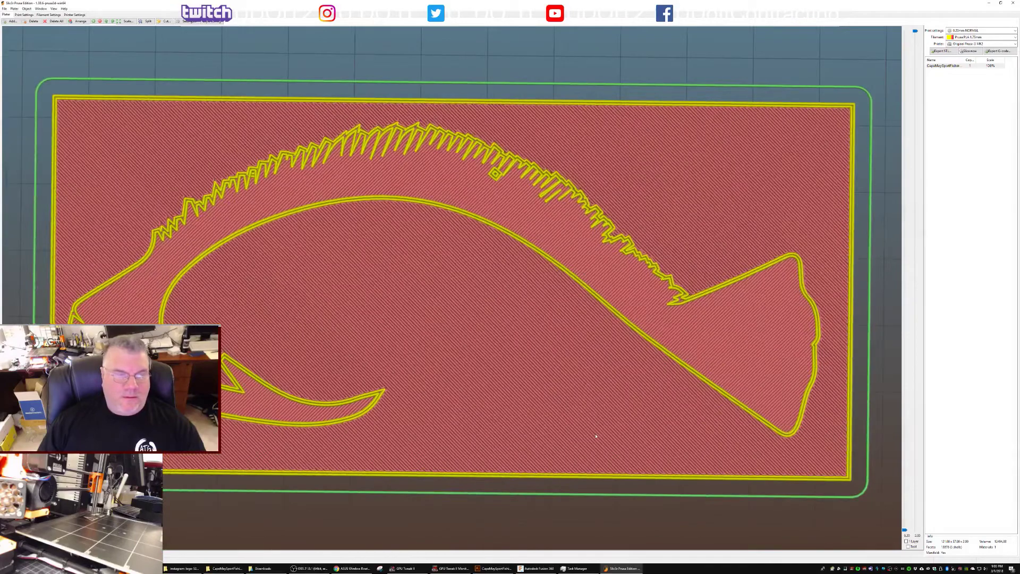
drag(596, 436, 594, 437)
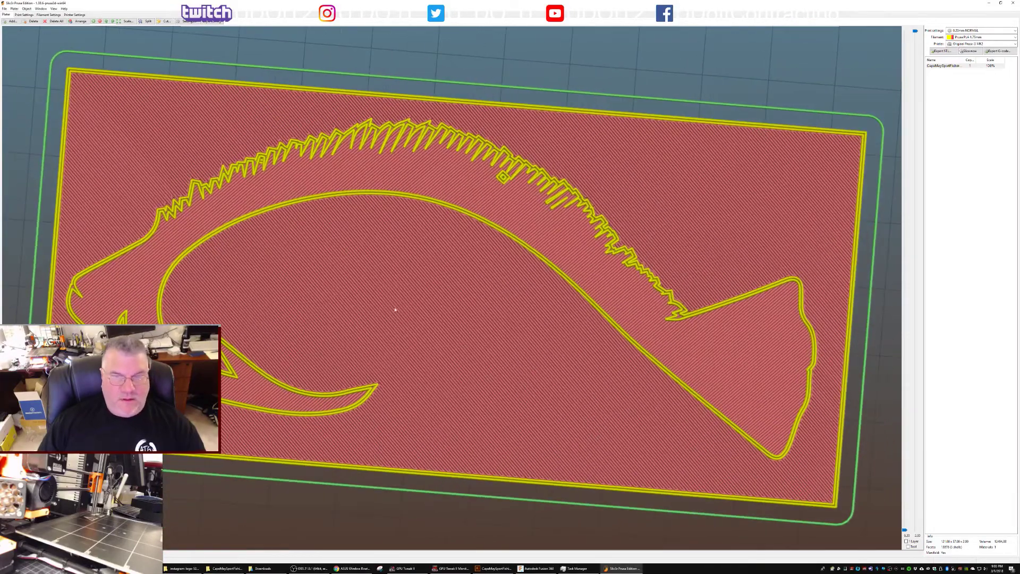
scroll(395, 310, down, 2)
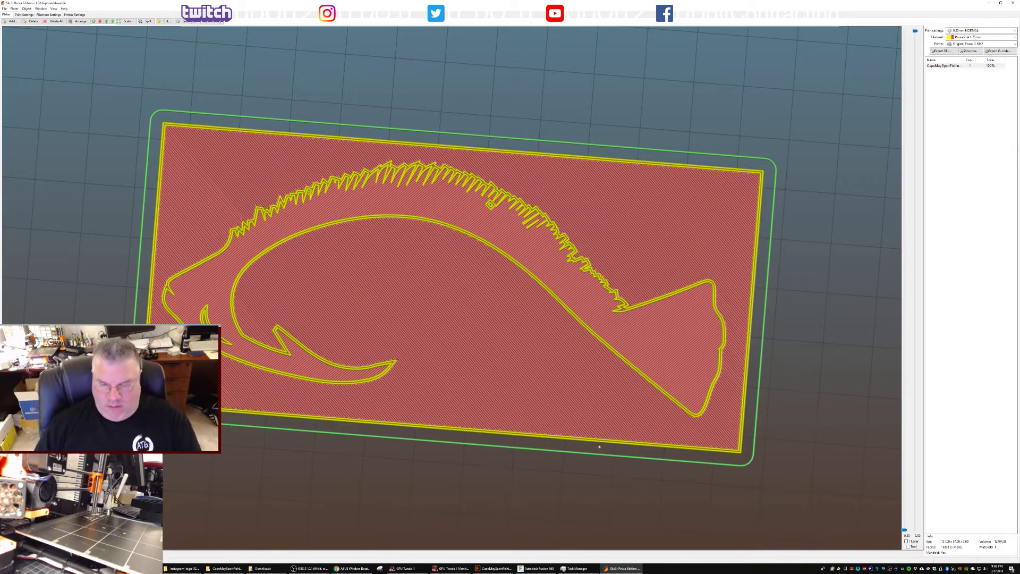
Switch to Fusion 360 and hide the three logo components
click(537, 568)
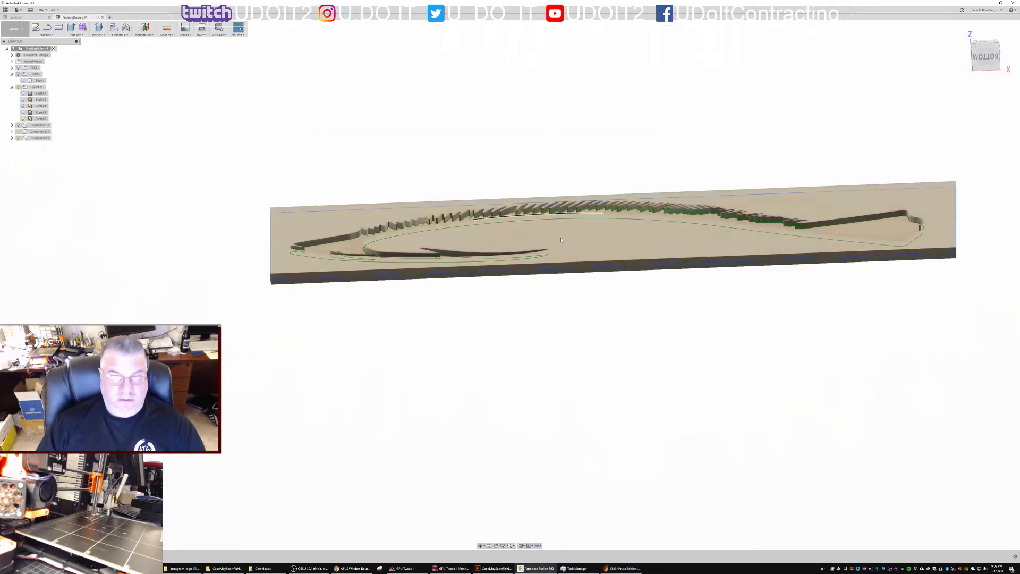
drag(649, 254, 623, 347)
key(Escape)
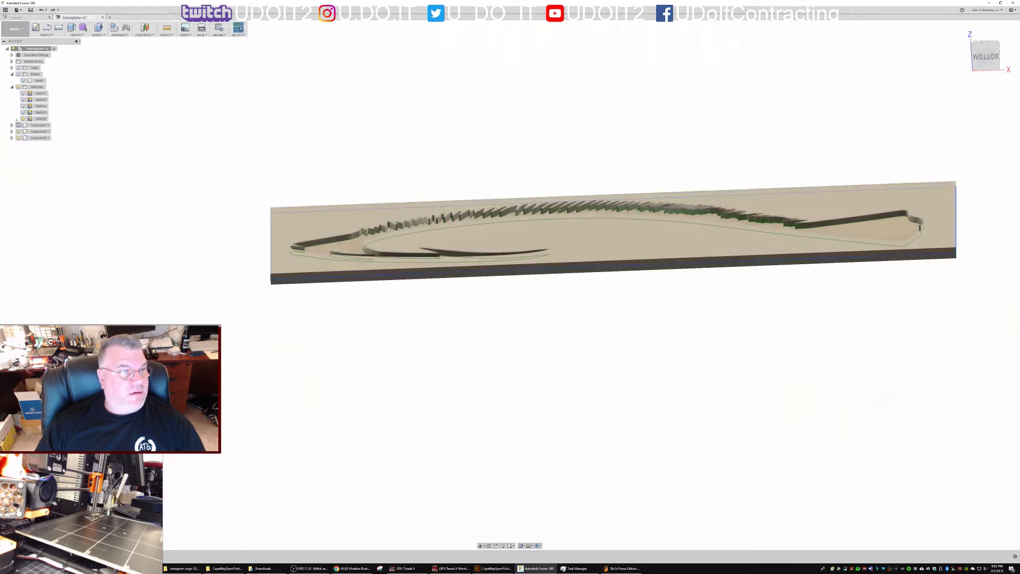
click(18, 137)
click(18, 132)
click(18, 125)
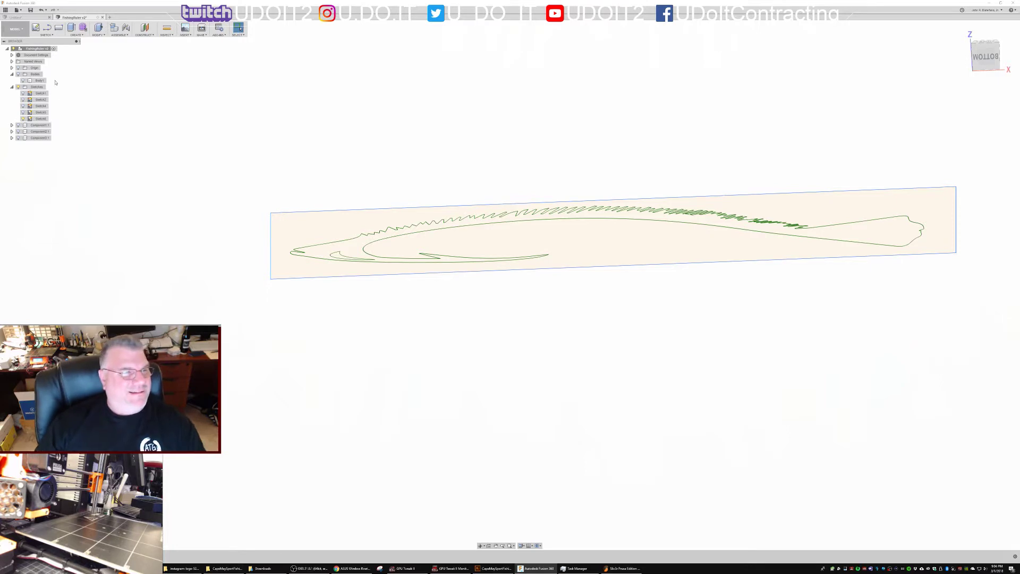
Hide the fish outline sketch and show the ruler's segment sketches, number sketch and solid body
click(23, 112)
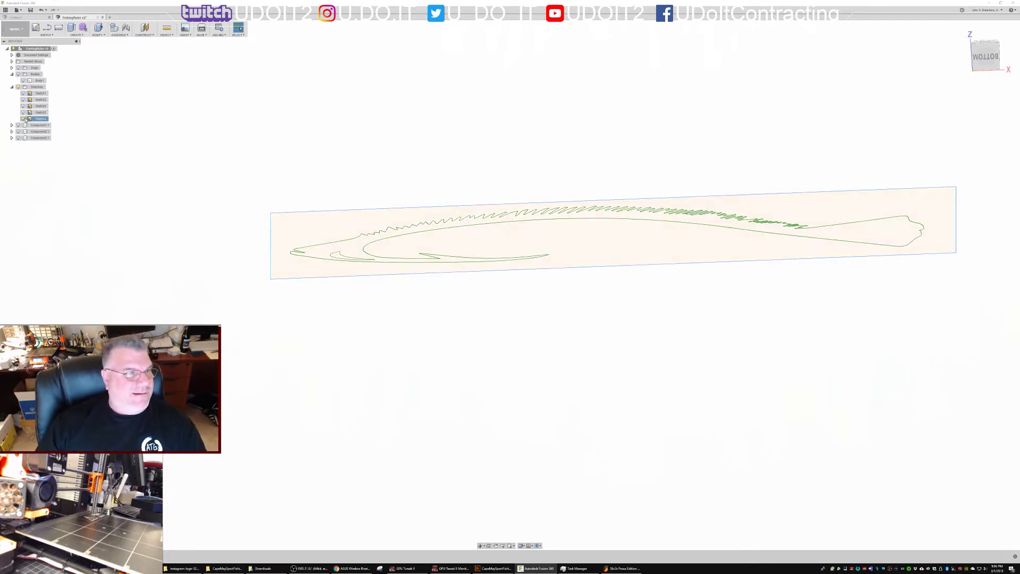
click(23, 119)
click(23, 93)
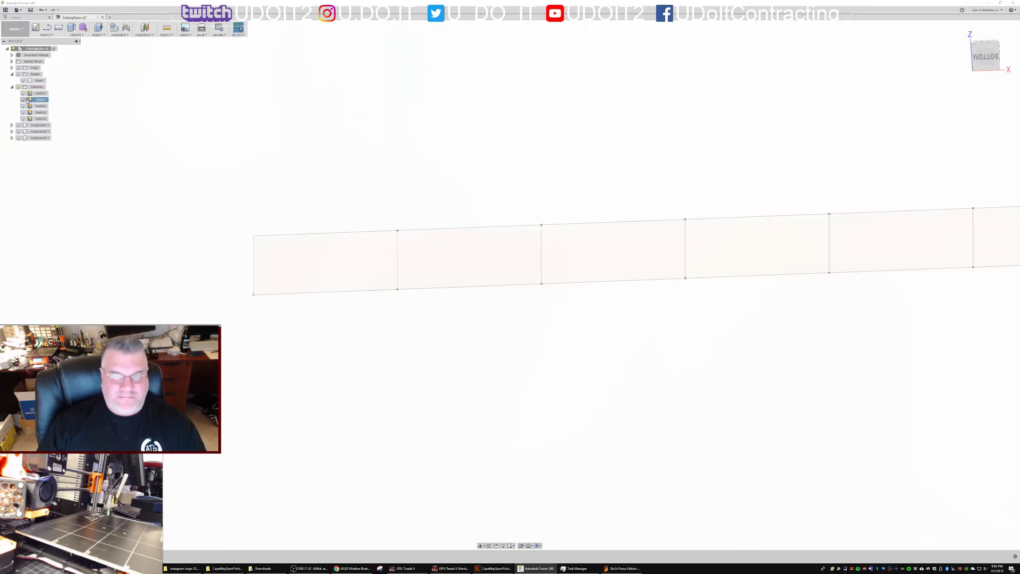
click(22, 106)
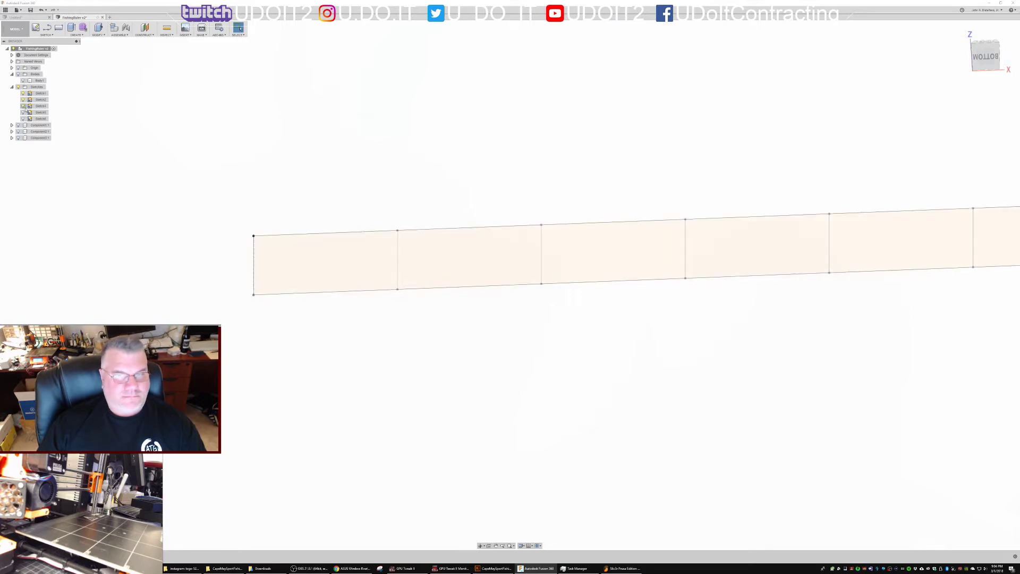
click(22, 112)
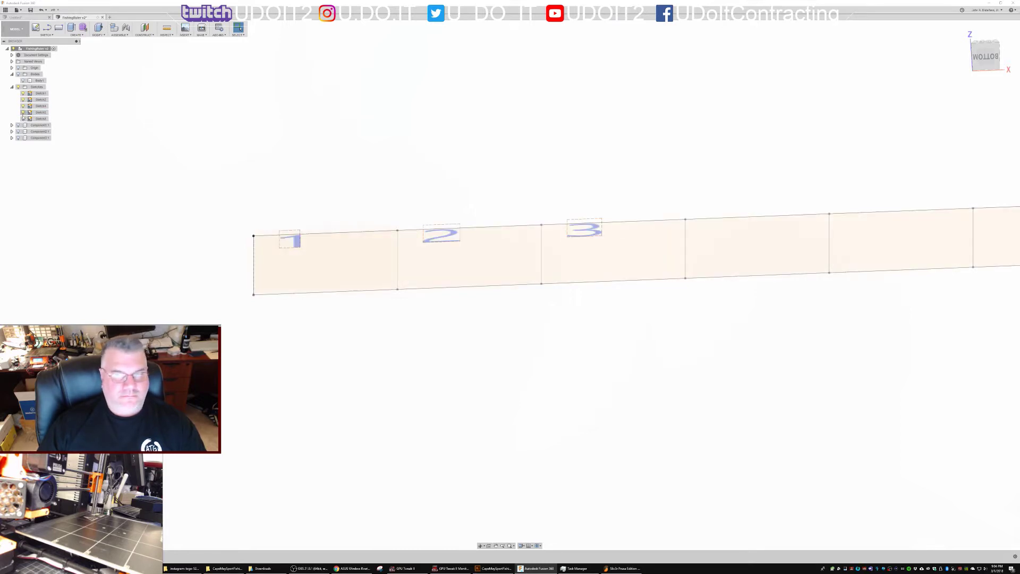
mouse_move(524, 183)
shift+middle_down()
mouse_move(520, 190)
mouse_move(526, 169)
mouse_move(514, 186)
shift+middle_up()
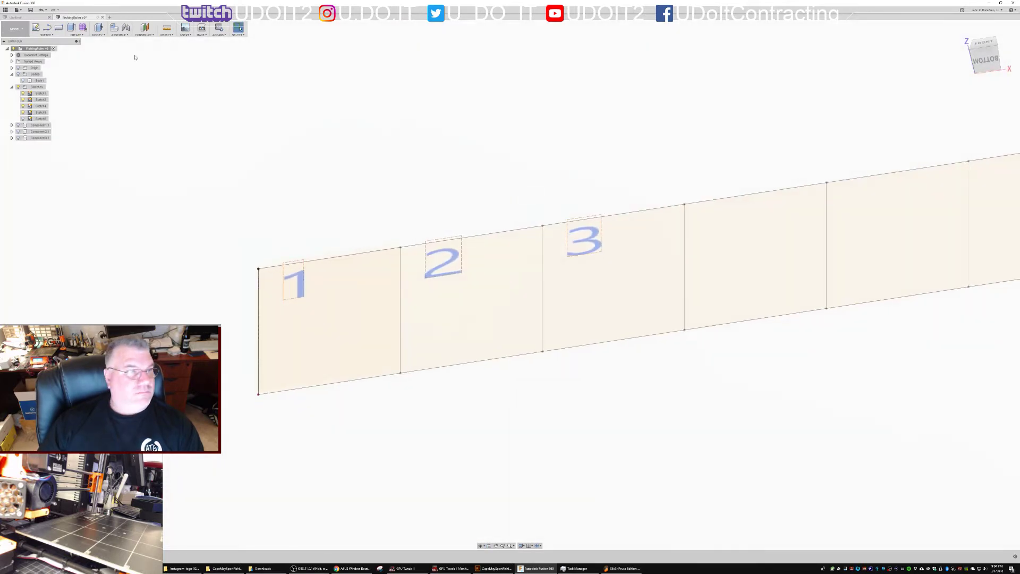
click(26, 83)
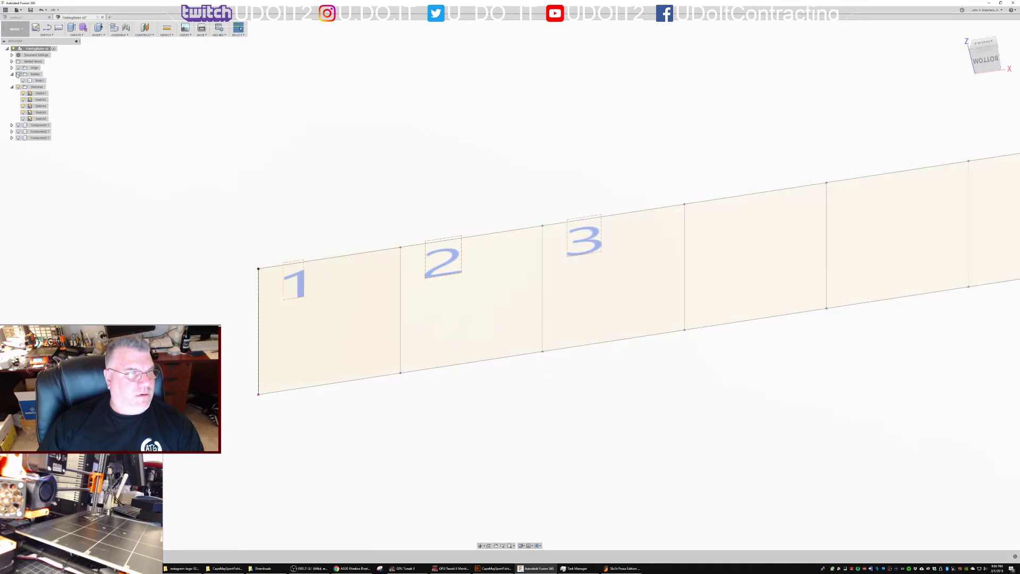
click(23, 80)
shift+middle_drag(376, 199, 383, 221)
Measure the distance between the upper and lower edges of the ruler's first segment
key(i)
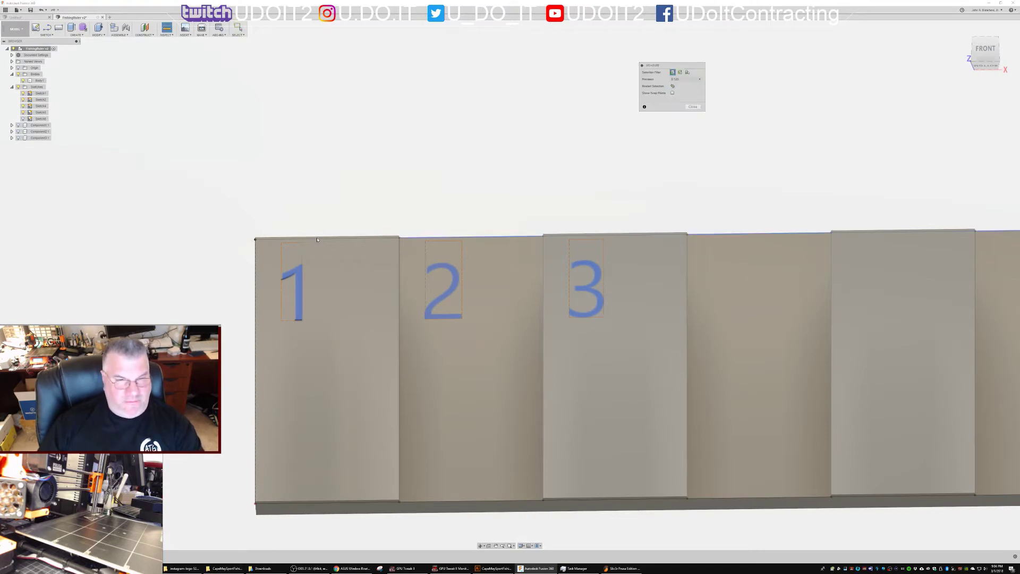
click(316, 239)
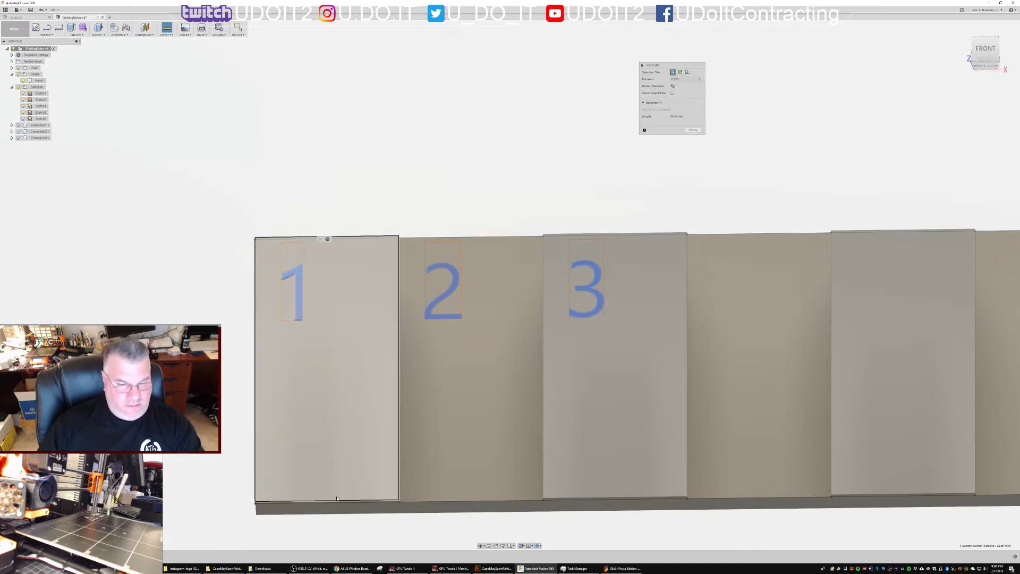
click(339, 502)
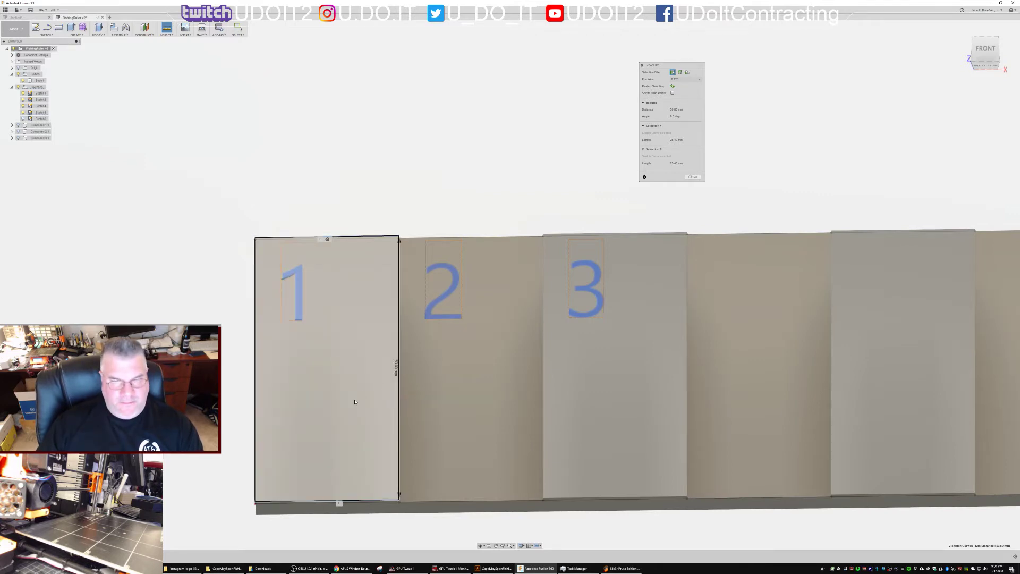
Examine the ruler from its numbered first segments along the row of alternating raised and recessed segments
scroll(355, 402, up, 1)
scroll(355, 402, down, 2)
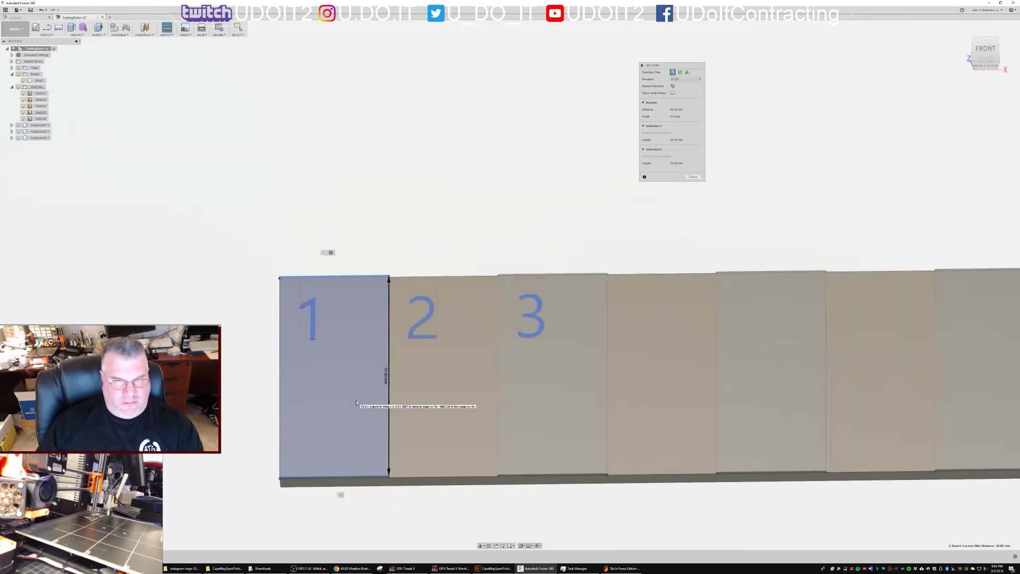
scroll(356, 403, down, 1)
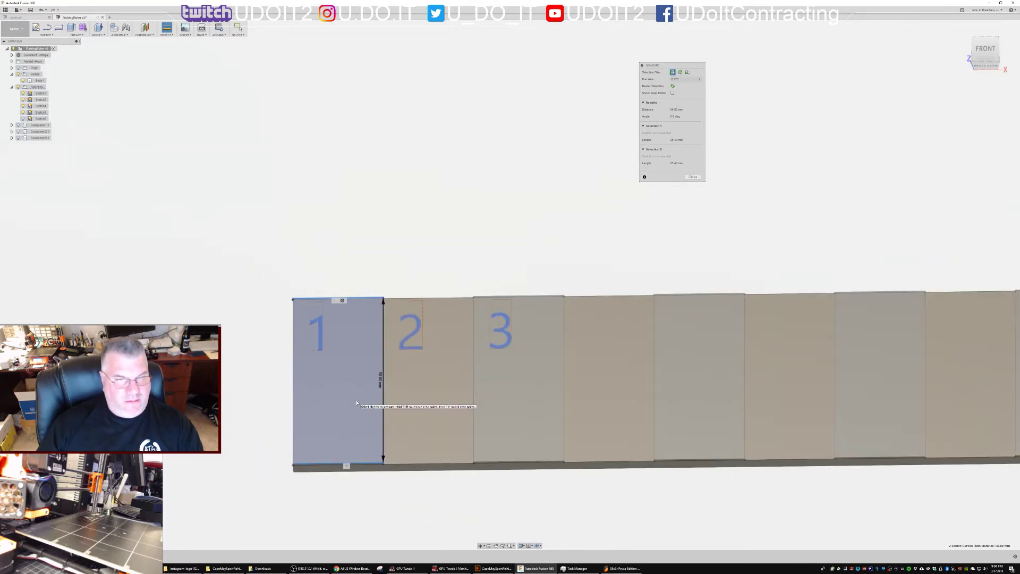
scroll(270, 412, down, 1)
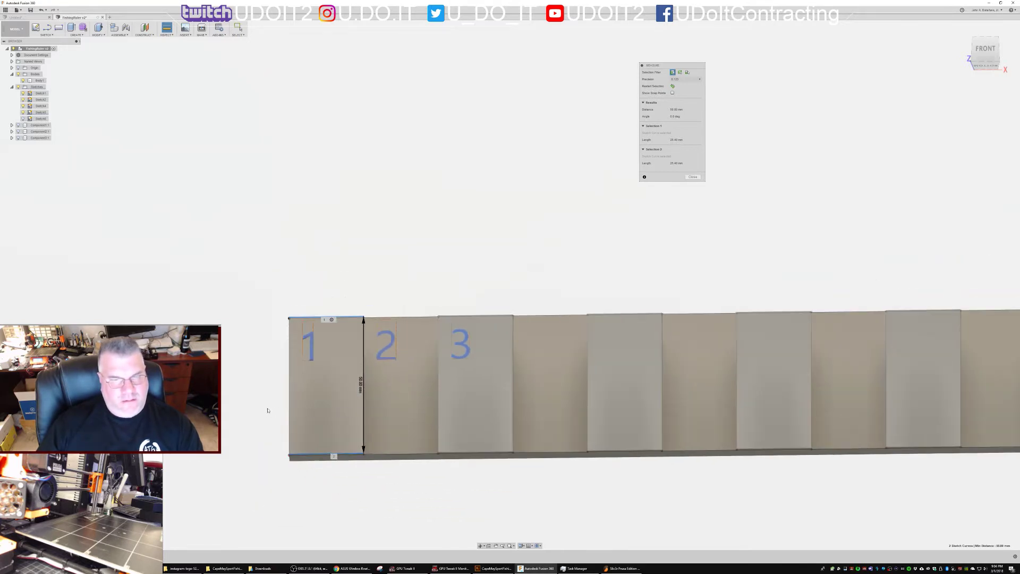
scroll(255, 409, down, 2)
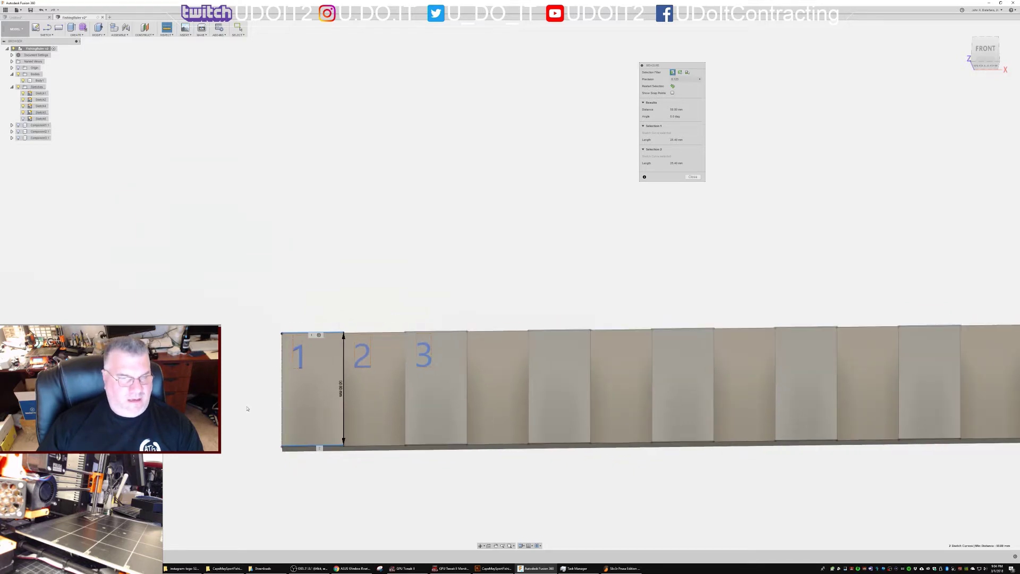
middle_drag(338, 391, 433, 387)
scroll(401, 392, up, 1)
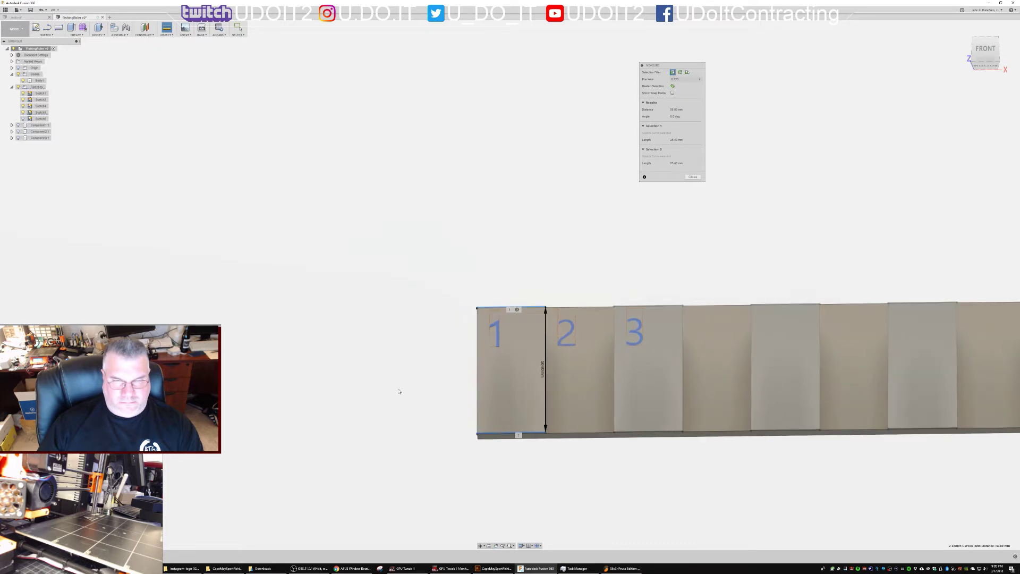
scroll(686, 450, down, 3)
middle_drag(739, 470, 446, 414)
scroll(608, 434, down, 1)
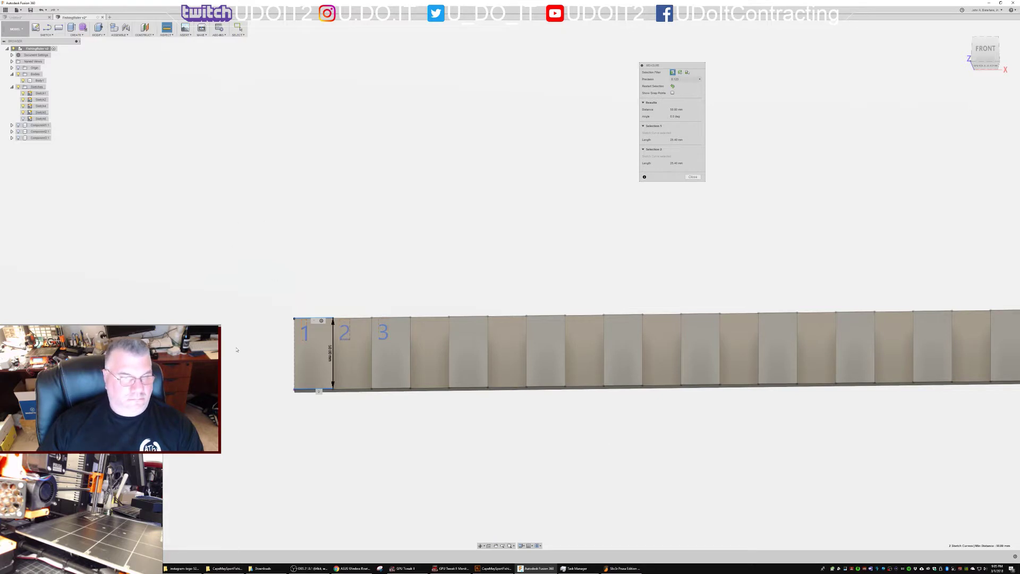
Show the fish cutout plate in front of the ruler and measure its face against the first segment's upper edge
click(18, 131)
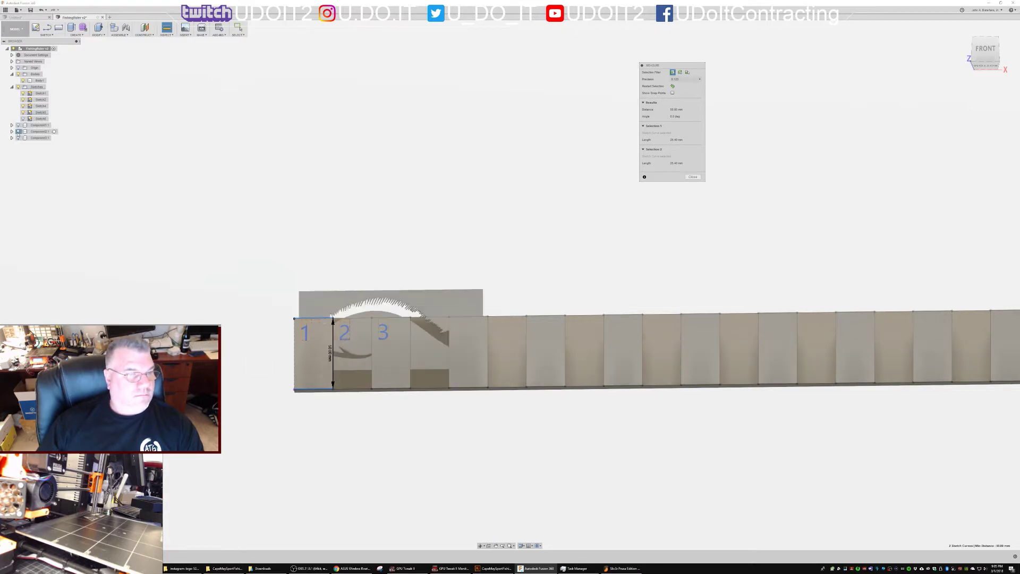
click(429, 300)
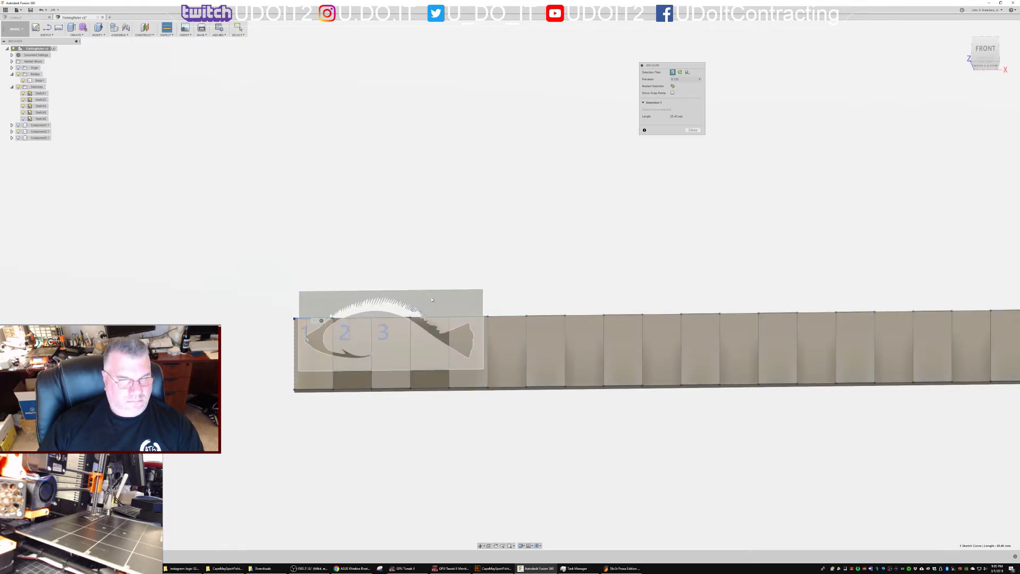
click(434, 300)
click(435, 301)
click(441, 300)
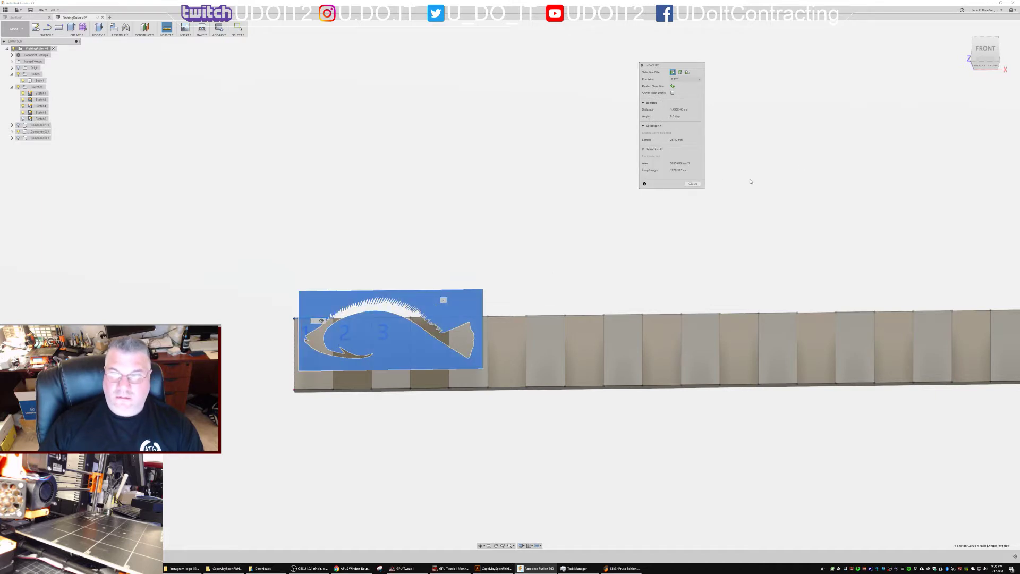
click(692, 184)
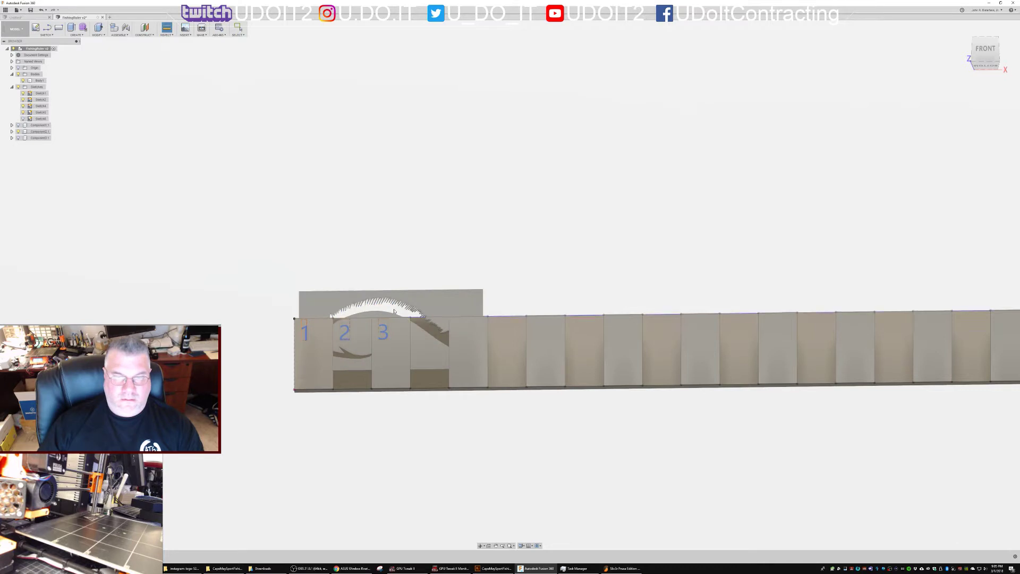
Move the fish cutout plate freely off the ruler to just beyond the end with segment 1
right_click(439, 304)
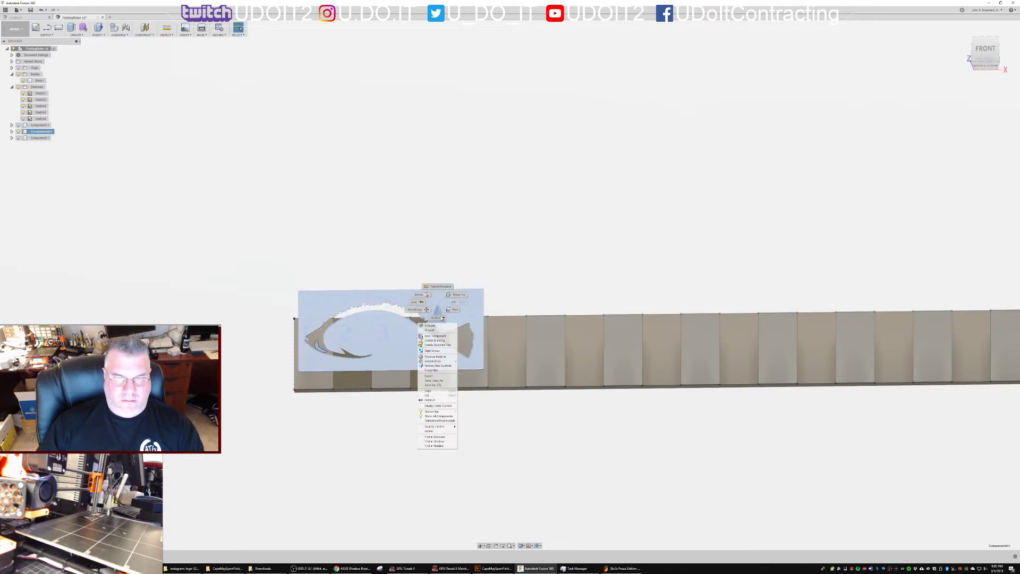
click(416, 309)
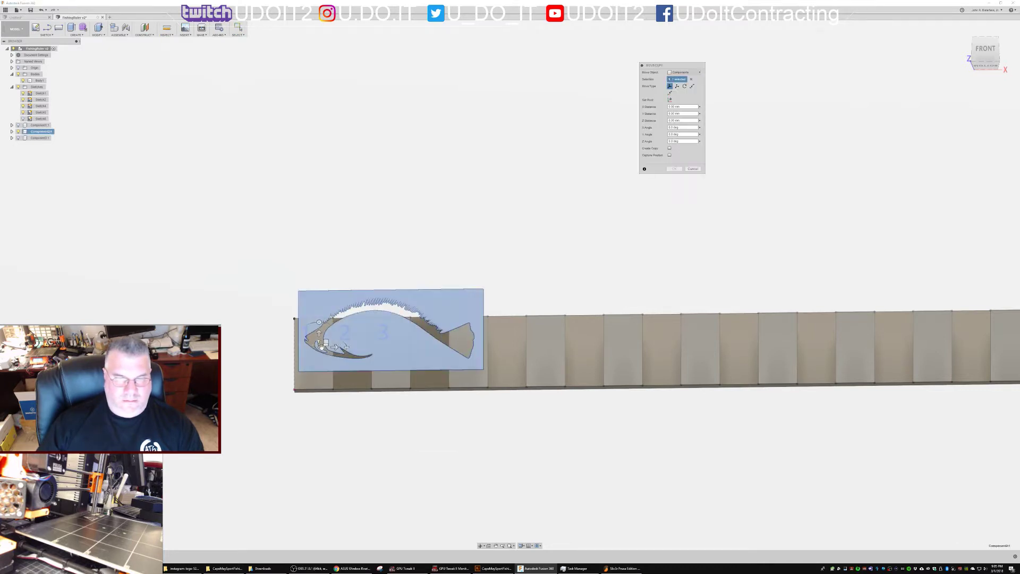
drag(326, 343, 125, 369)
shift+middle_drag(326, 442, 330, 405)
scroll(287, 396, up, 6)
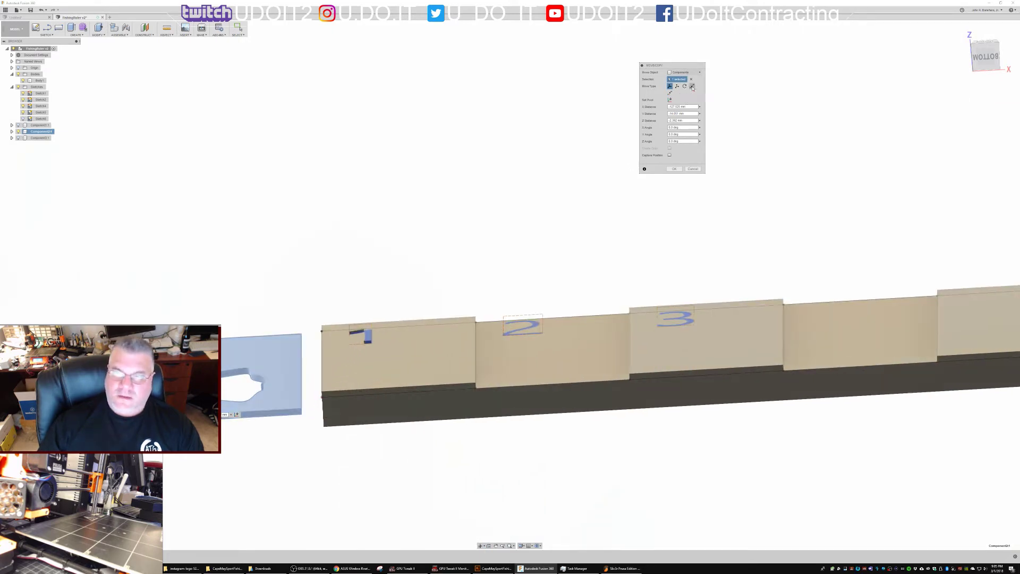
Align the fish cutout plate to the ruler with a point-to-point move from its lower end corner to the ruler's corner
click(692, 86)
click(301, 409)
click(320, 399)
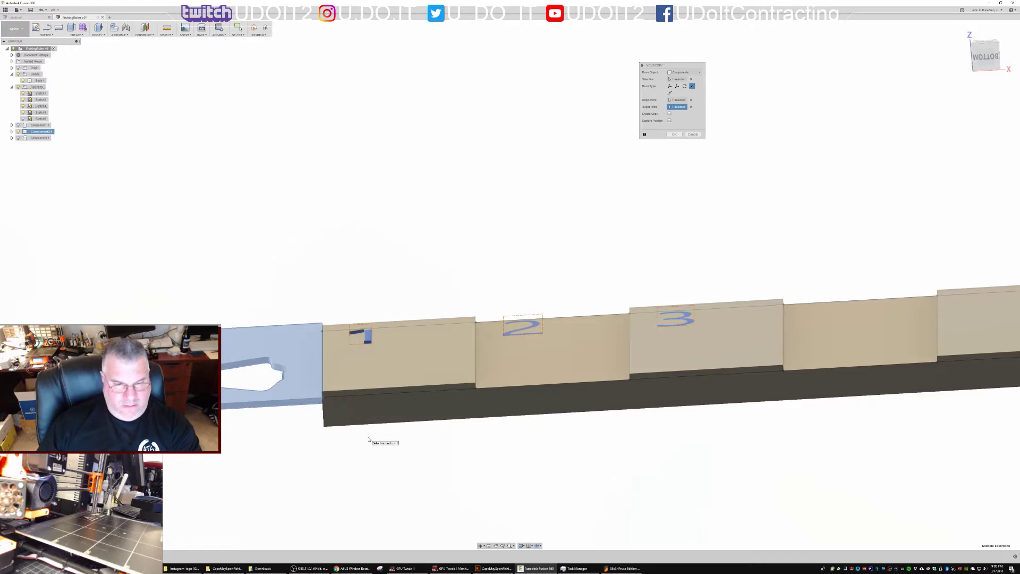
key(Return)
shift+middle_drag(388, 439, 382, 492)
scroll(324, 441, down, 4)
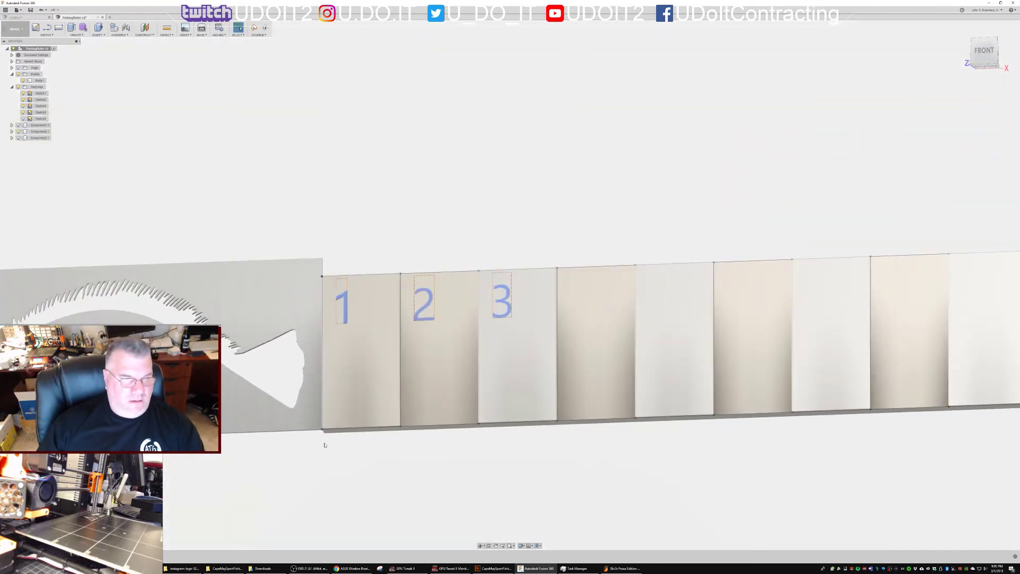
middle_drag(314, 455, 400, 446)
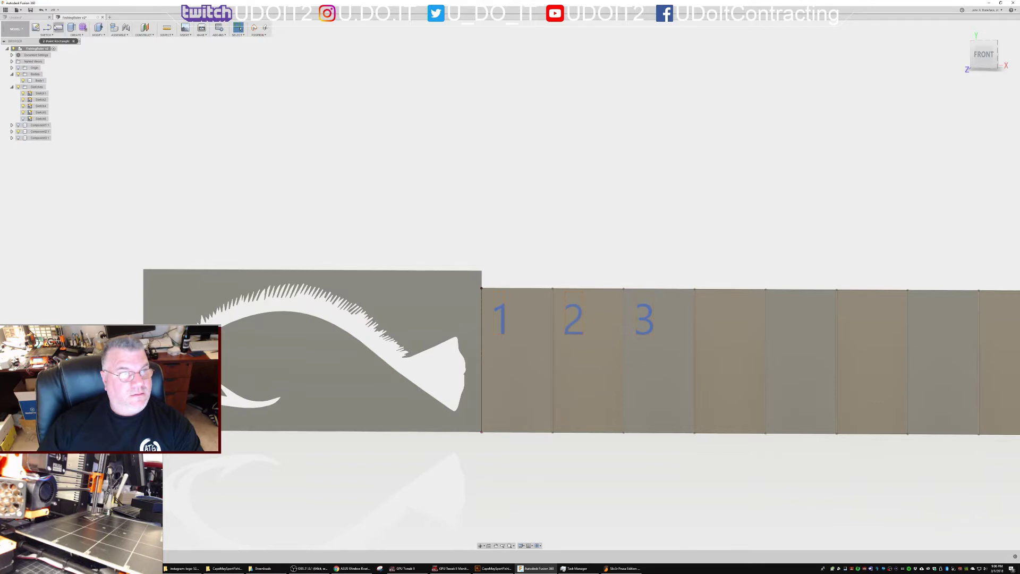
key(i)
click(513, 292)
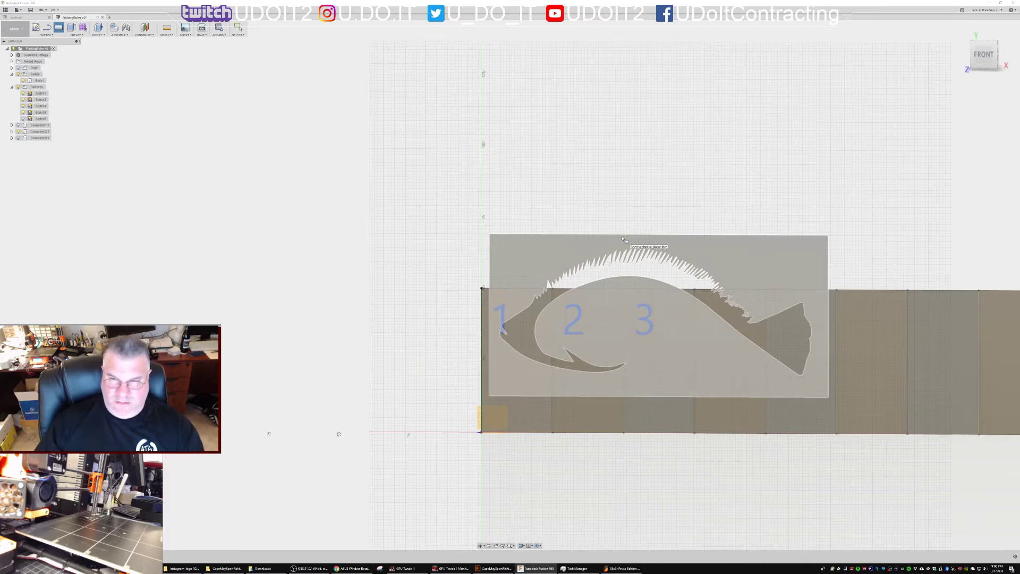
click(623, 239)
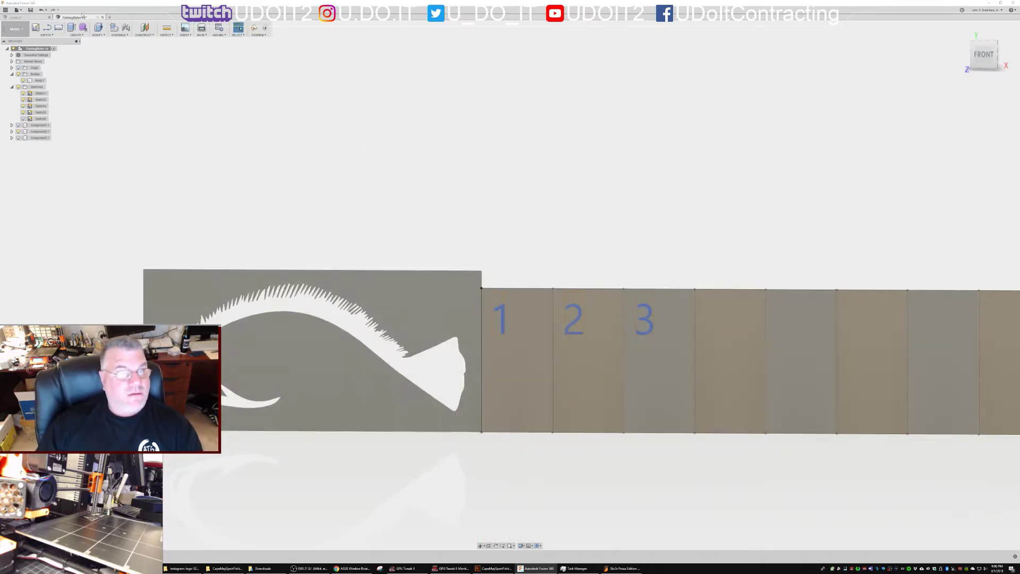
Capture the fish cutout plate's moved position and sketch a two-point rectangle of the ruler's height extending outward from the end with segment 1
click(239, 29)
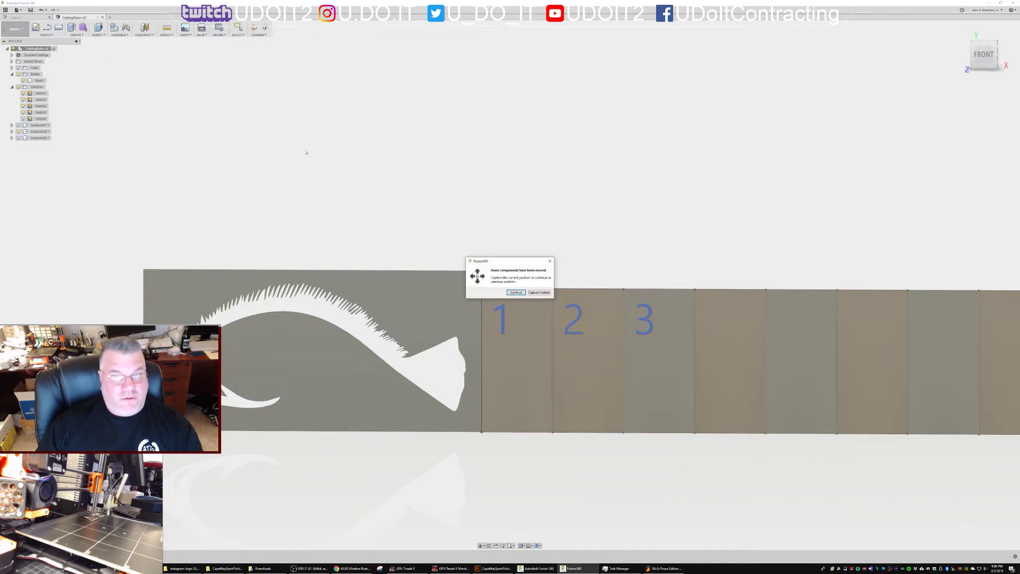
click(549, 293)
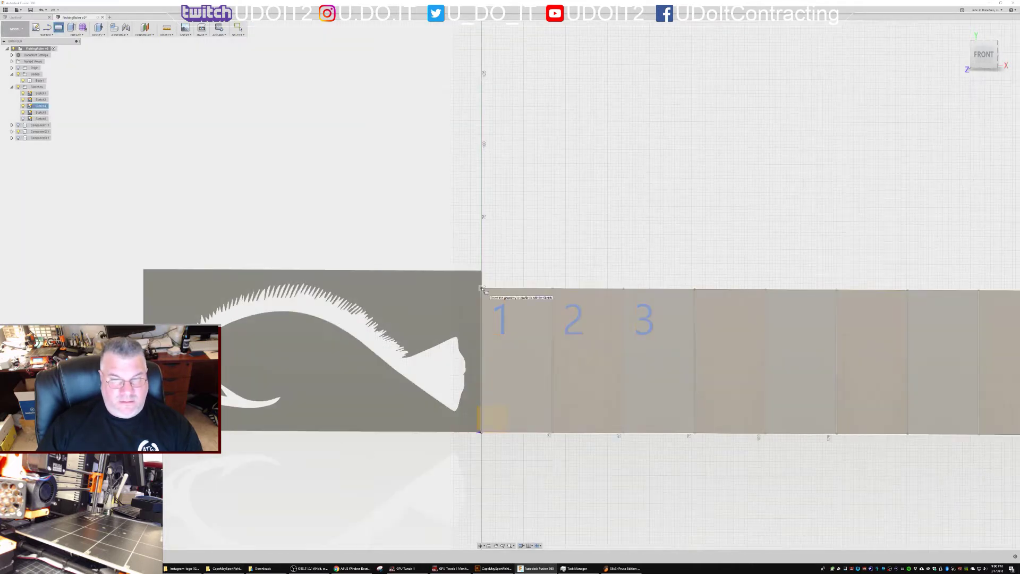
click(483, 290)
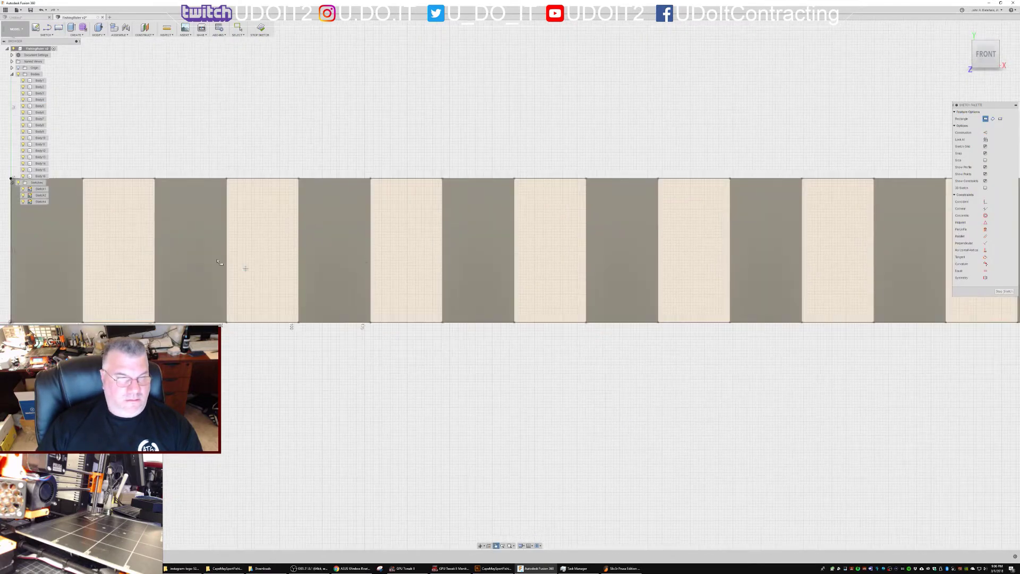
scroll(667, 241, up, 2)
scroll(771, 258, down, 5)
scroll(771, 258, down, 3)
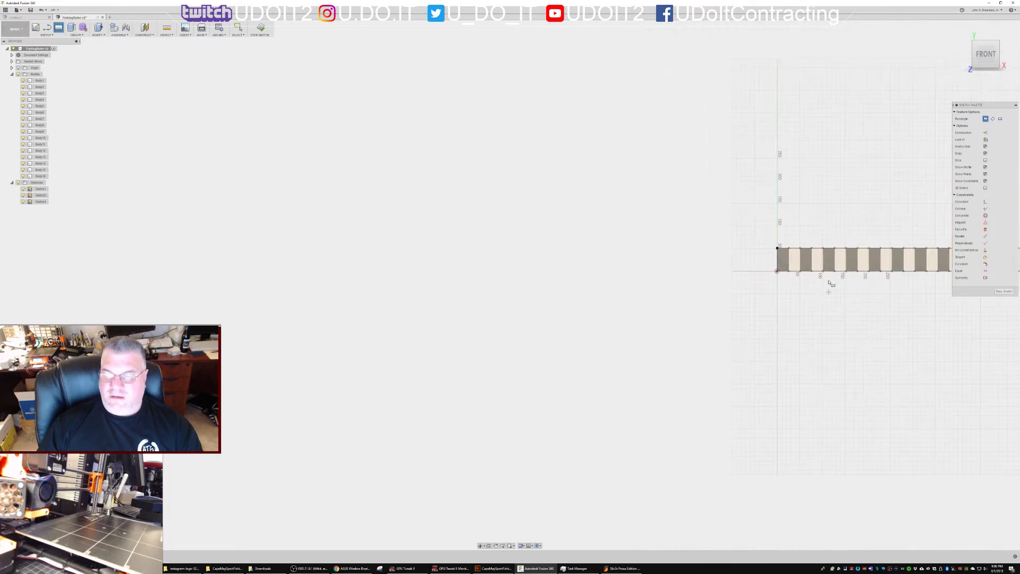
click(778, 248)
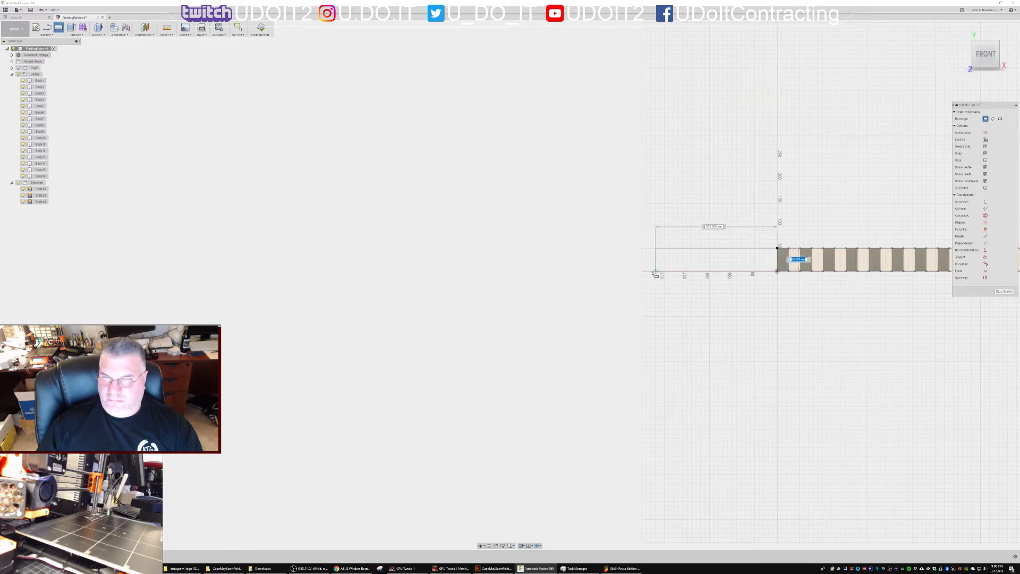
click(651, 272)
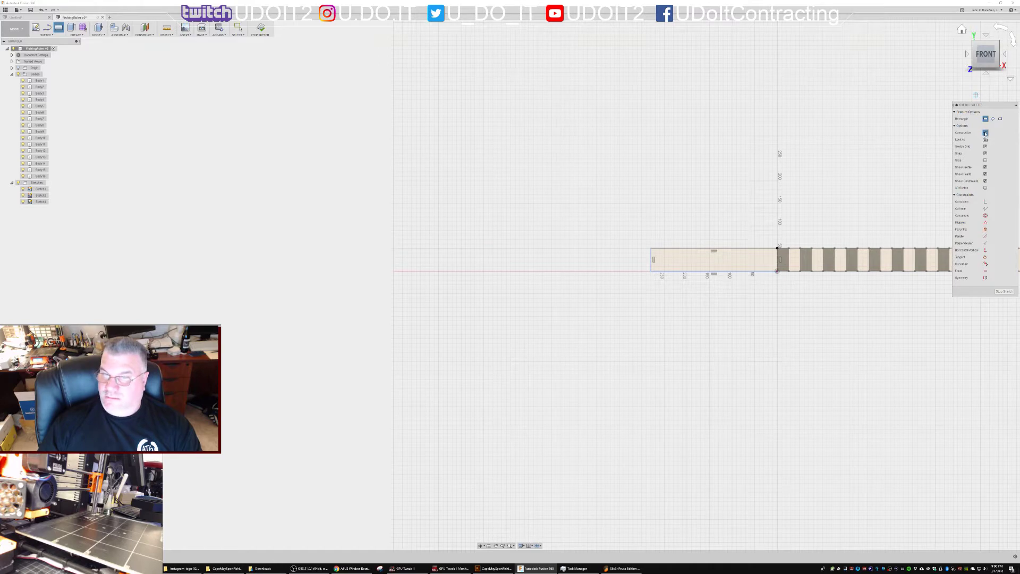
Convert all the rectangle's lines beside segment 1 to construction lines and finish the sketch
key(Escape)
double_click(688, 249)
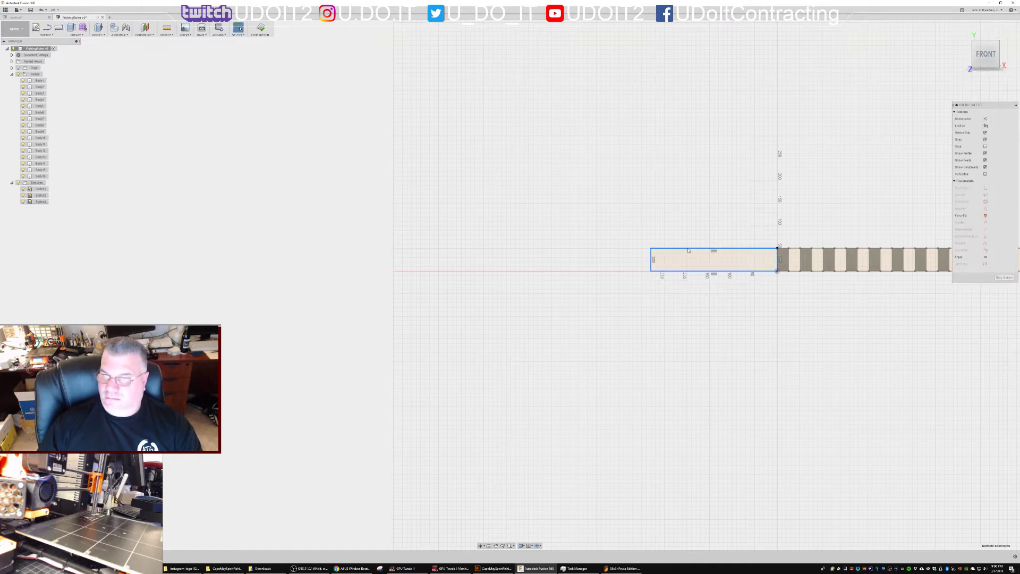
click(985, 119)
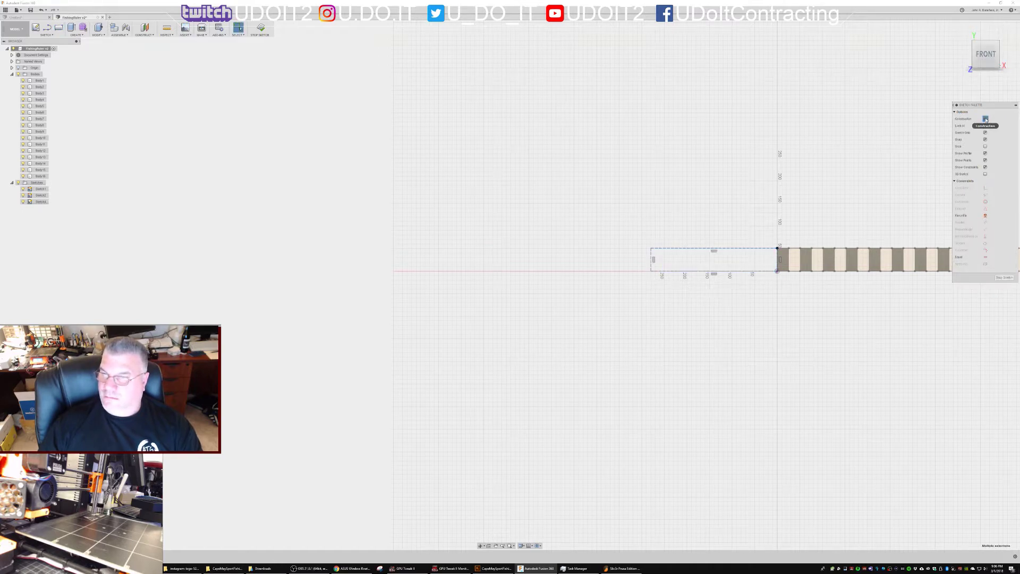
click(263, 28)
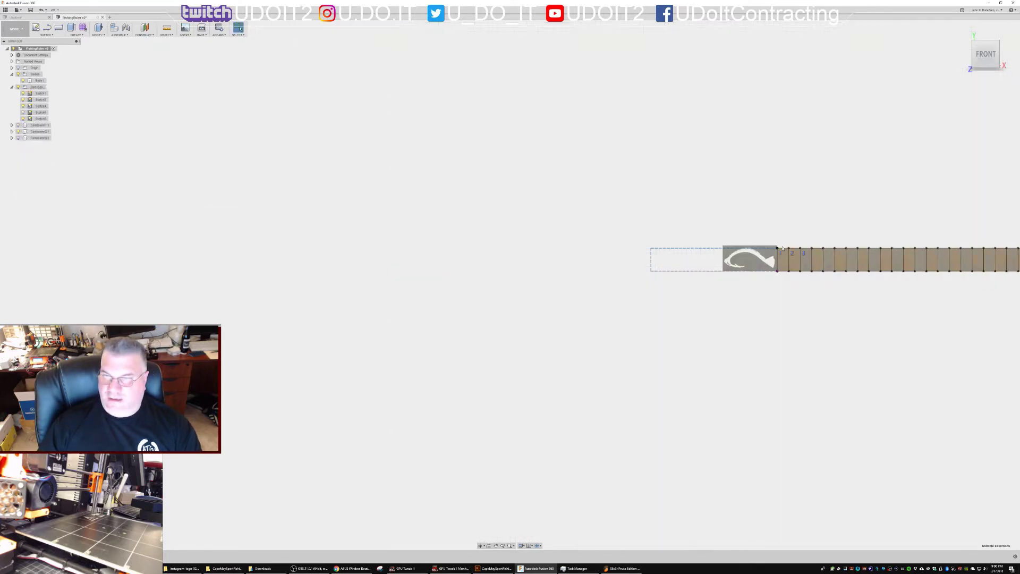
Try to shift the fish cutout plate's front face downward with a free move of the face
scroll(778, 250, up, 8)
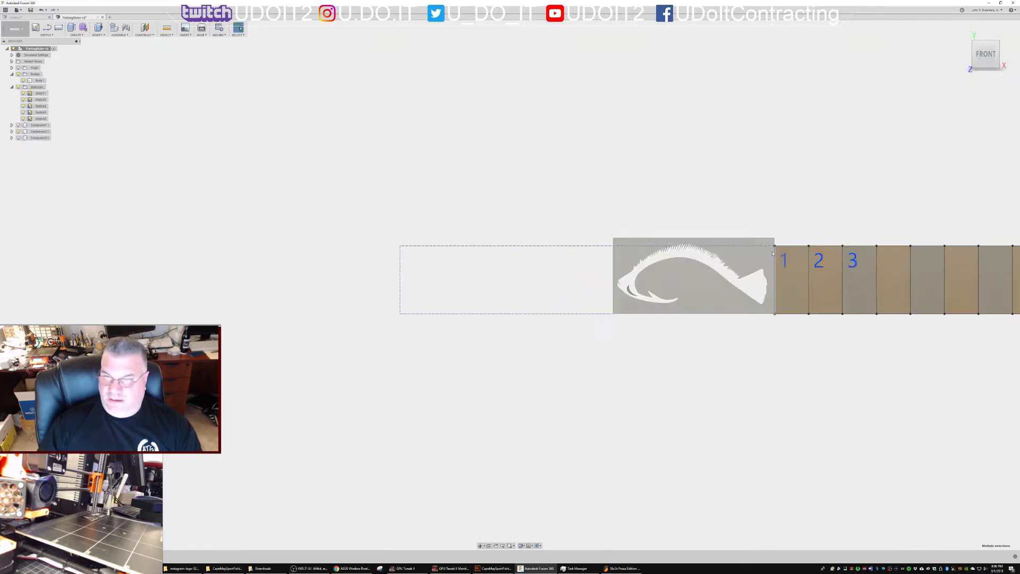
scroll(762, 253, up, 2)
click(718, 267)
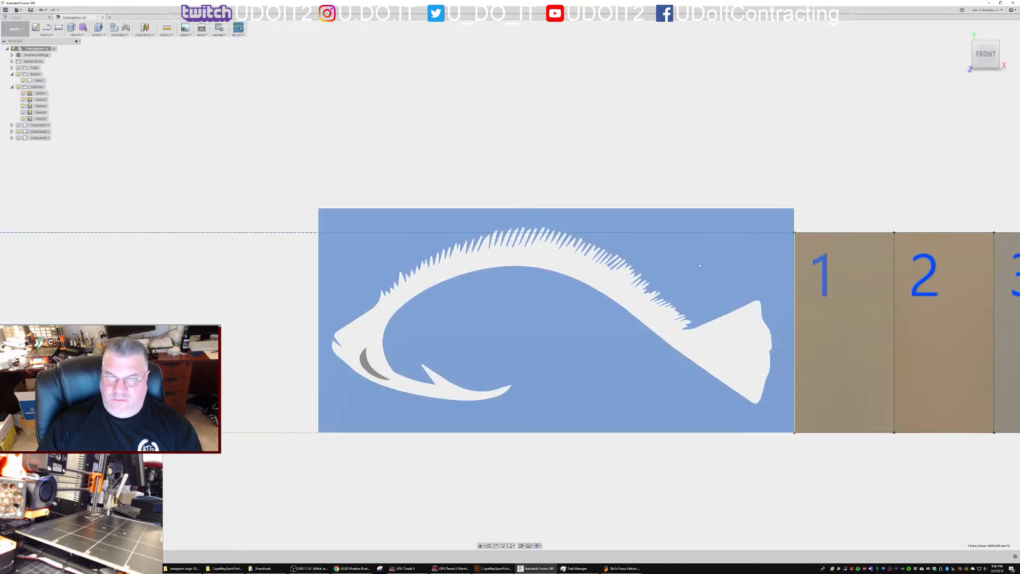
right_click(675, 264)
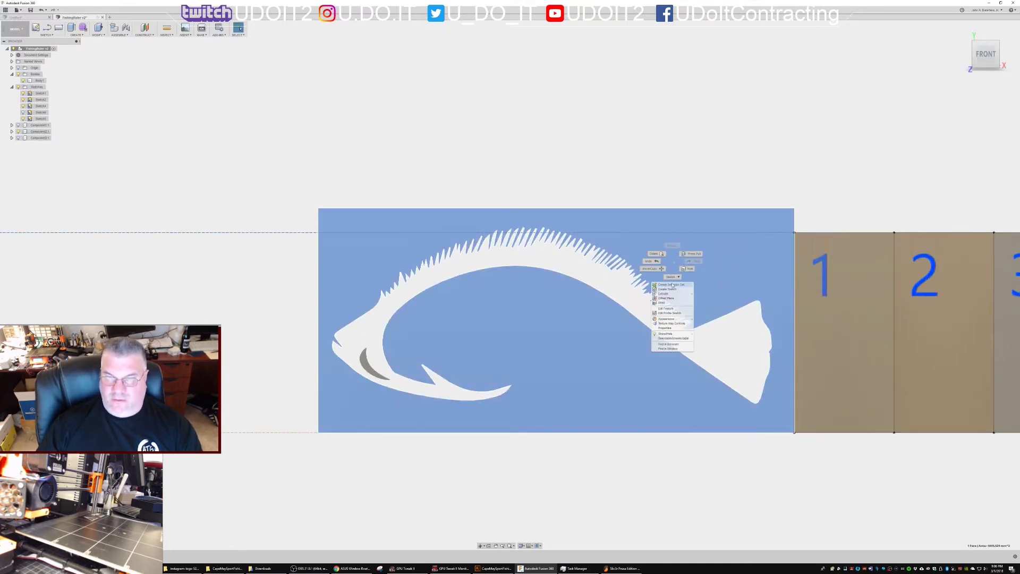
click(656, 270)
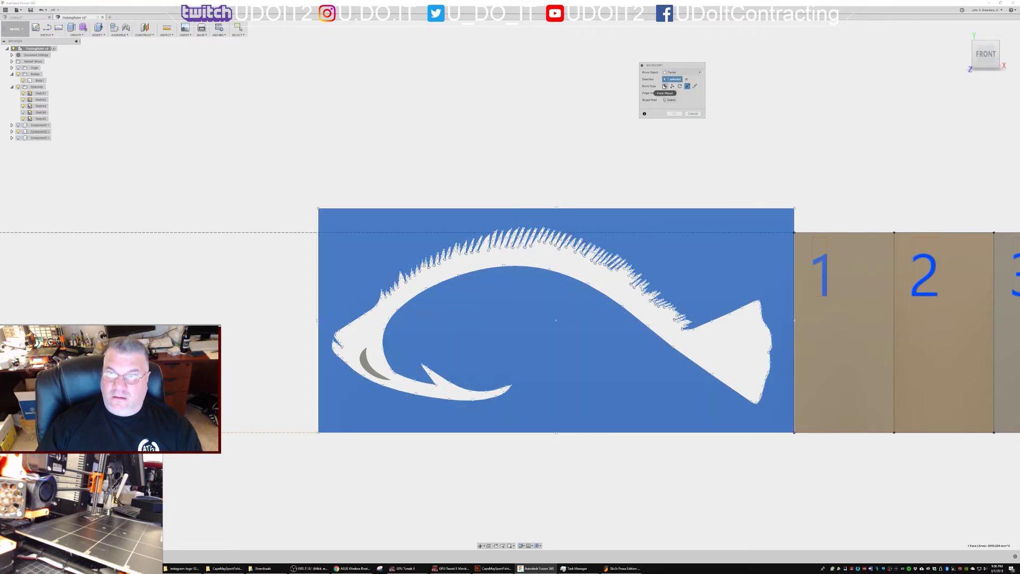
click(665, 86)
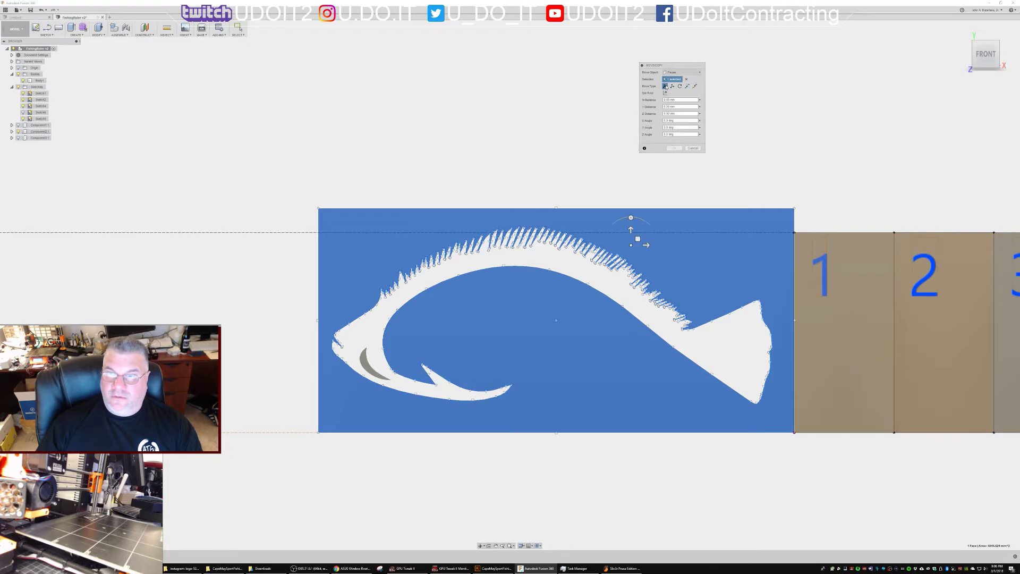
click(631, 230)
drag(631, 230, 631, 241)
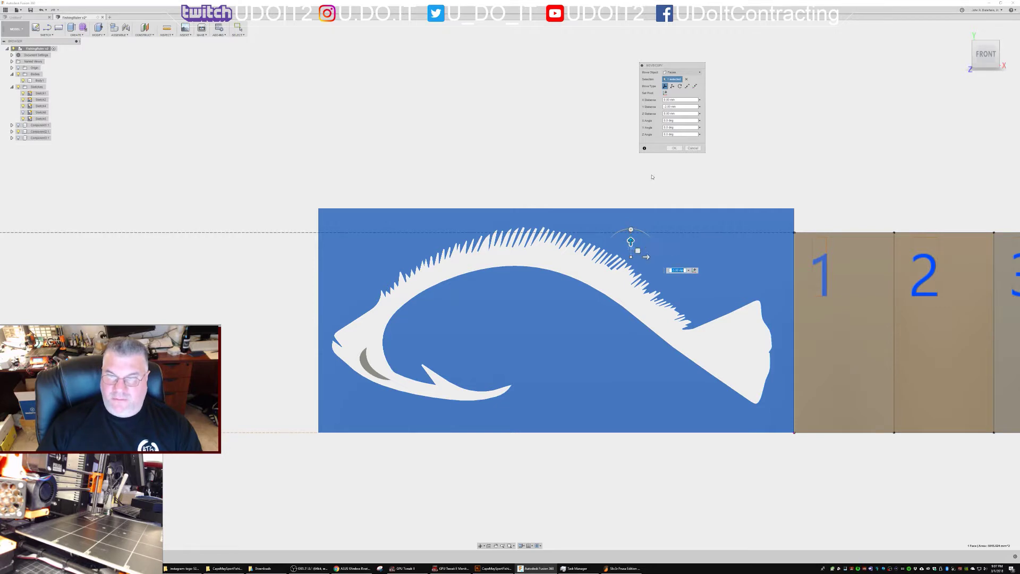
key(Return)
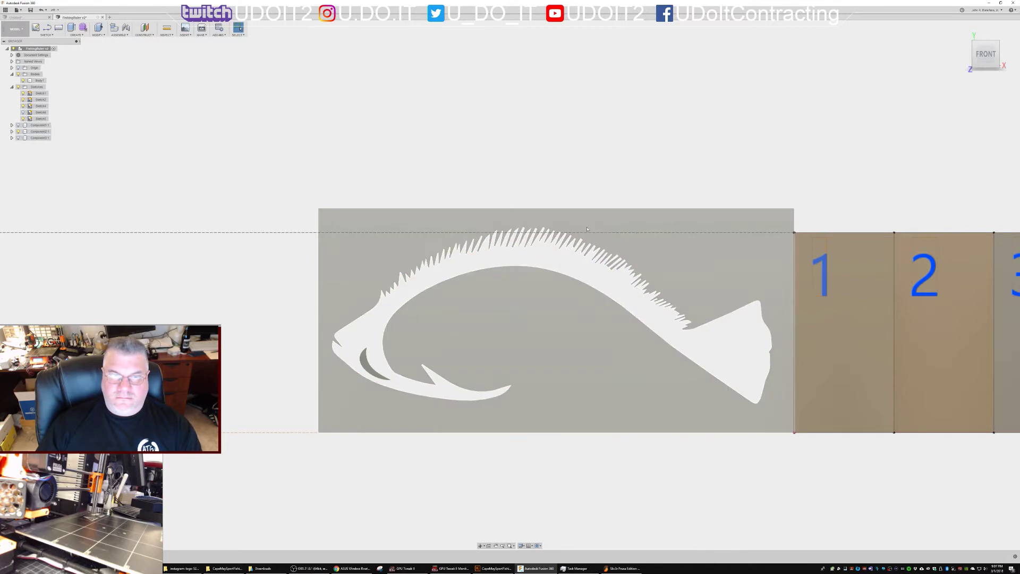
Translate the whole fish cutout plate component about 4 mm down along Y so it overhangs both long edges of the construction rectangle
click(613, 223)
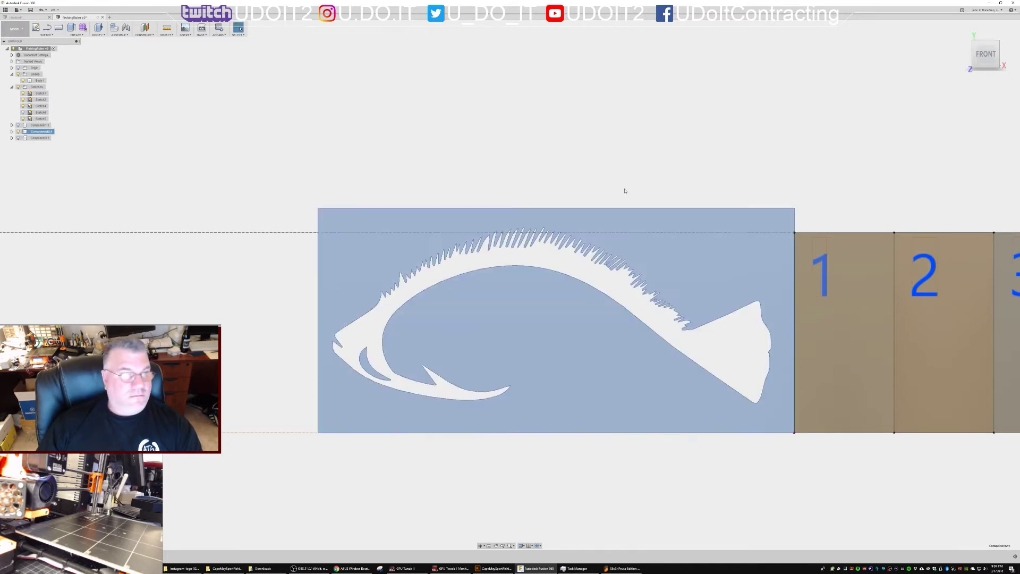
right_click(631, 214)
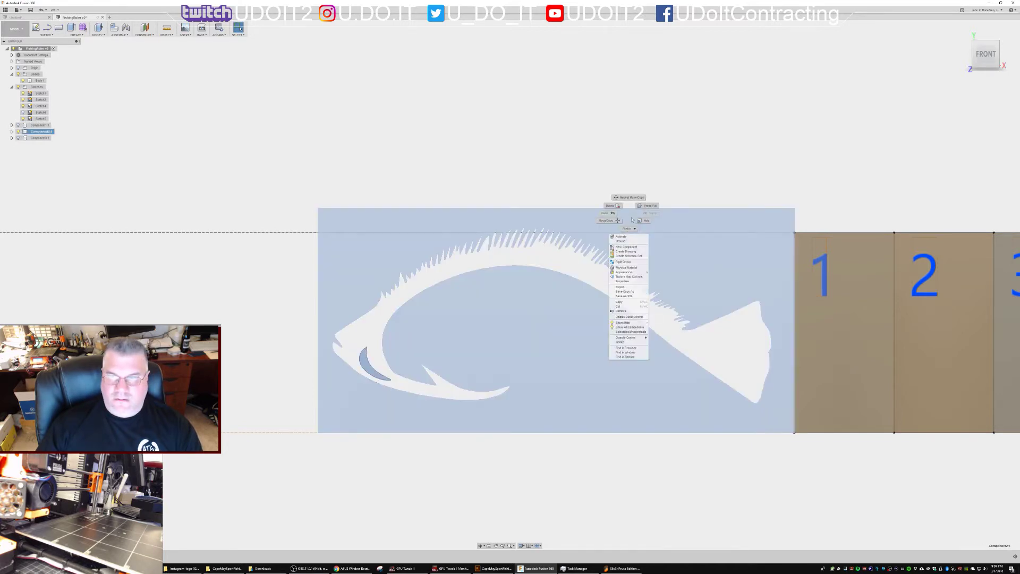
click(606, 220)
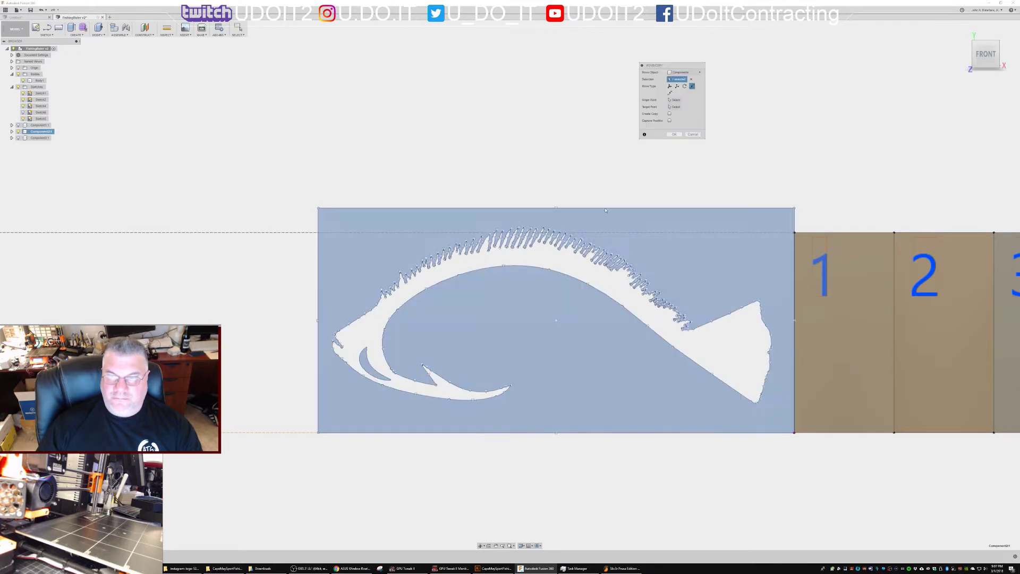
click(677, 87)
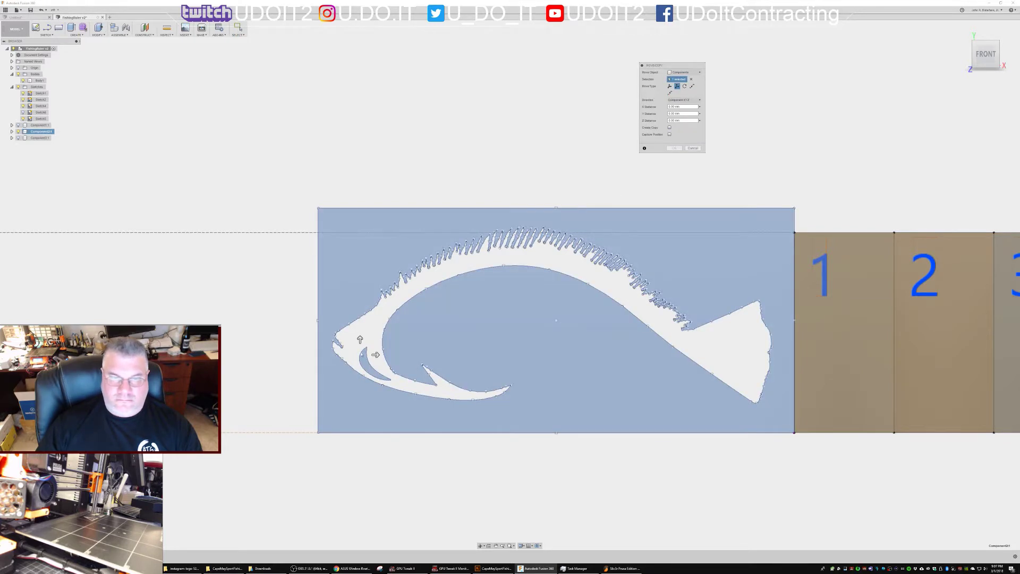
drag(360, 337, 360, 347)
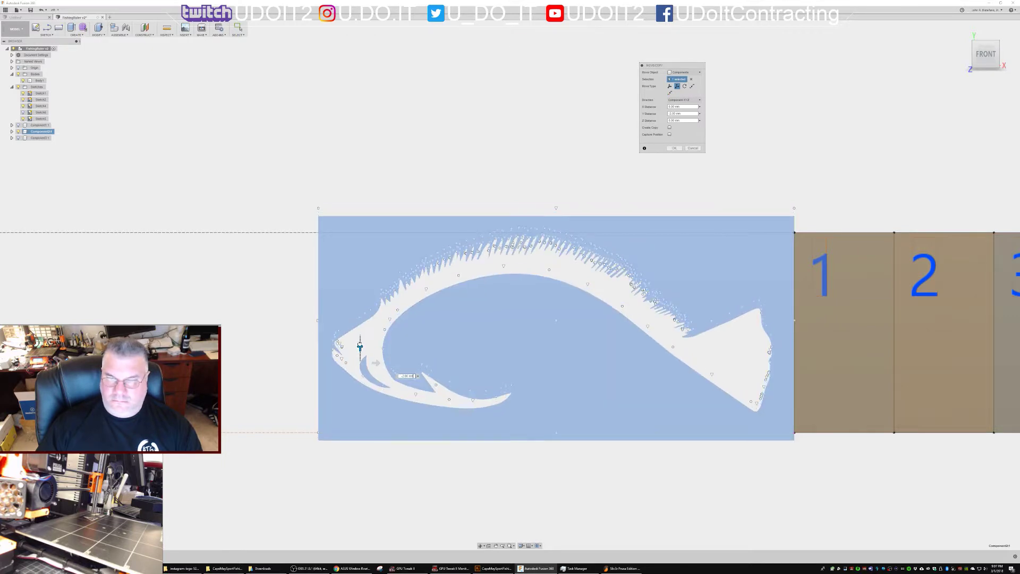
drag(360, 347, 360, 351)
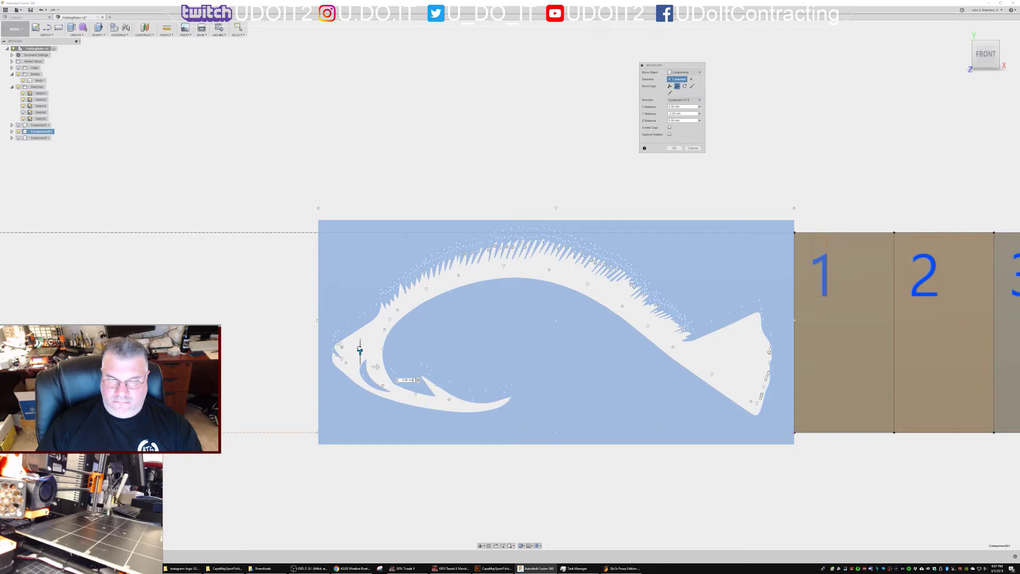
drag(360, 350, 360, 354)
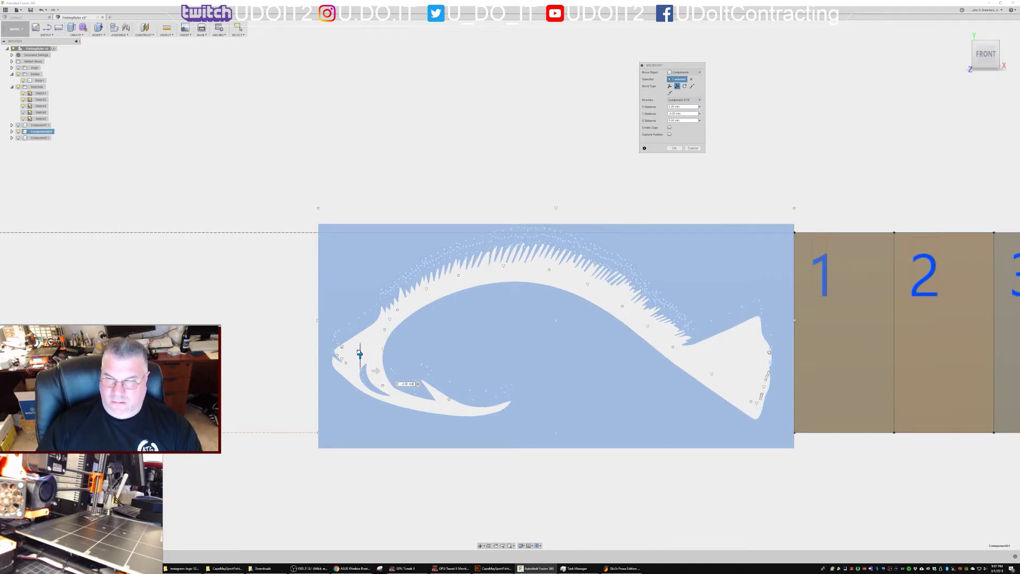
drag(360, 353, 360, 354)
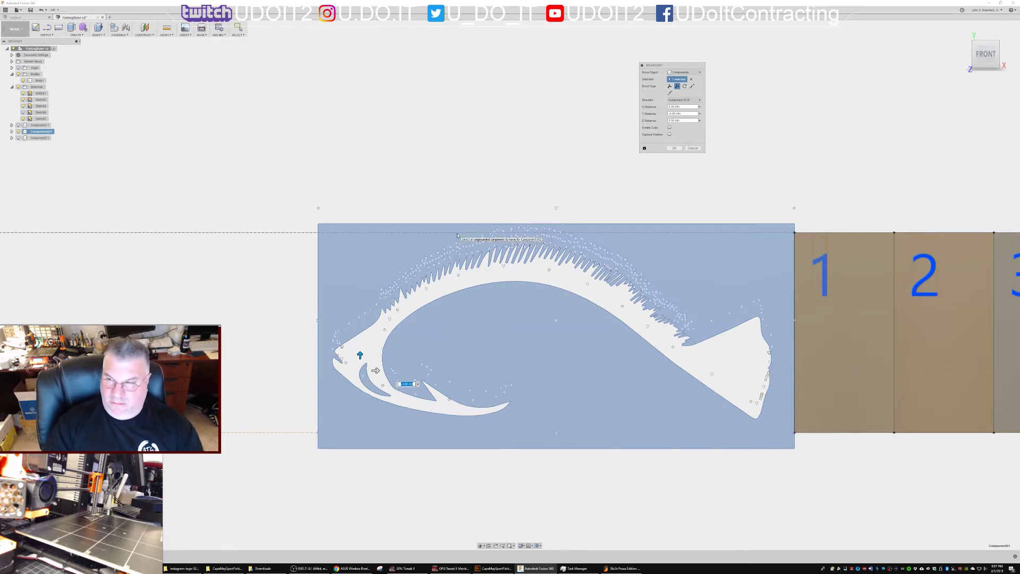
key(Return)
Try to bring the plate's lower side face flush with the ruler's lower corner using a point-to-point face move
shift+middle_drag(494, 186, 502, 158)
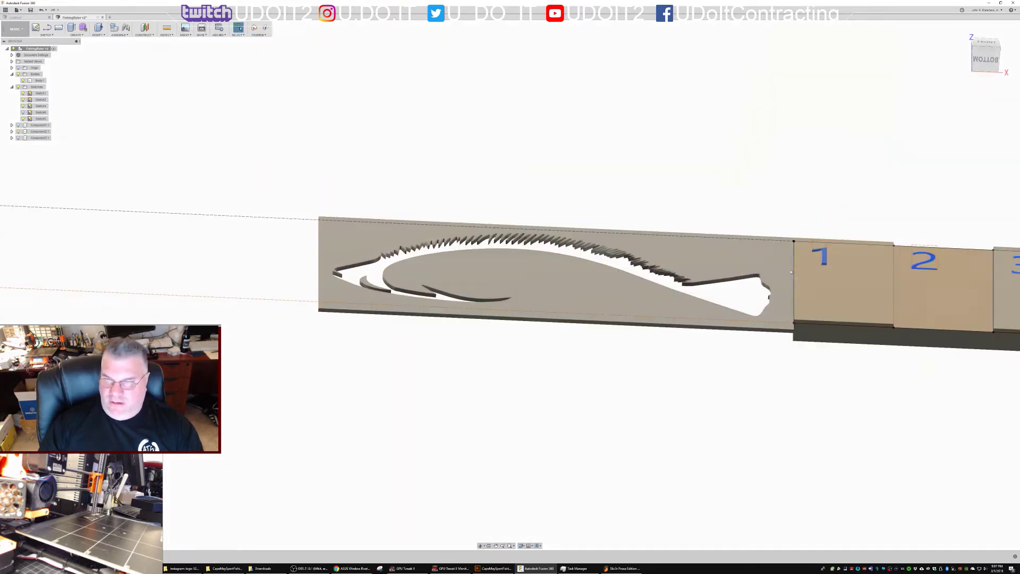
click(760, 331)
right_click(760, 331)
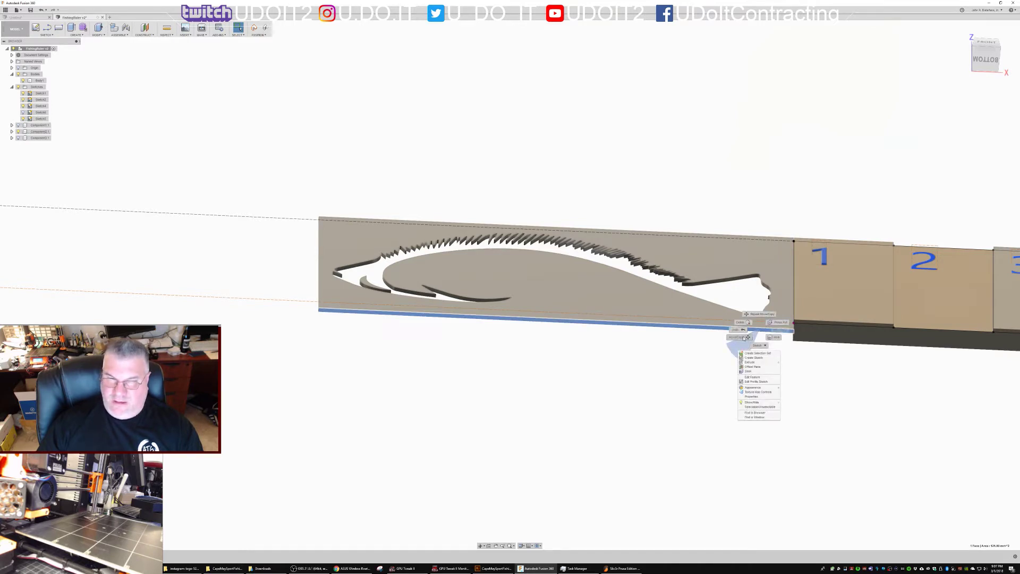
click(746, 337)
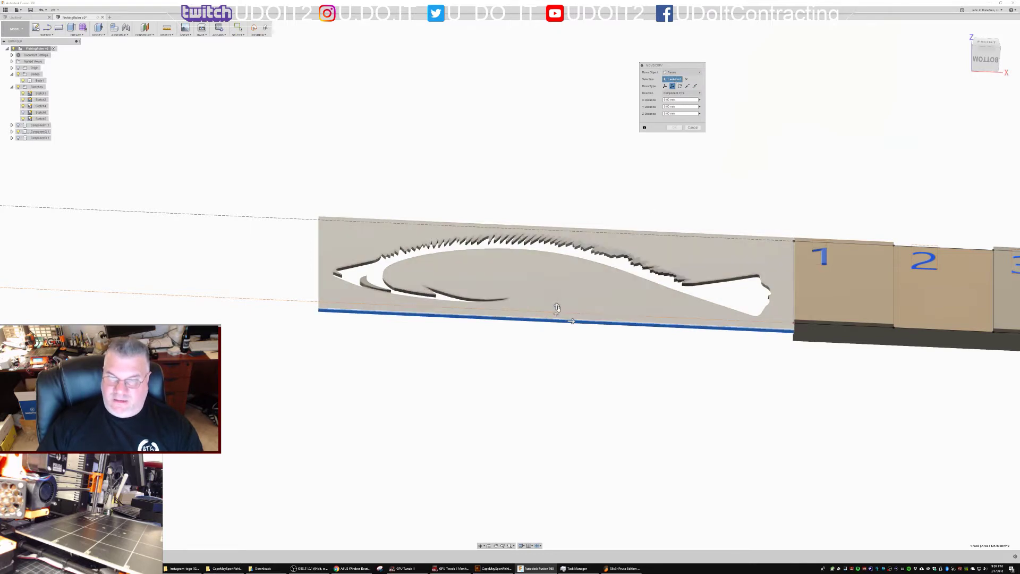
click(687, 86)
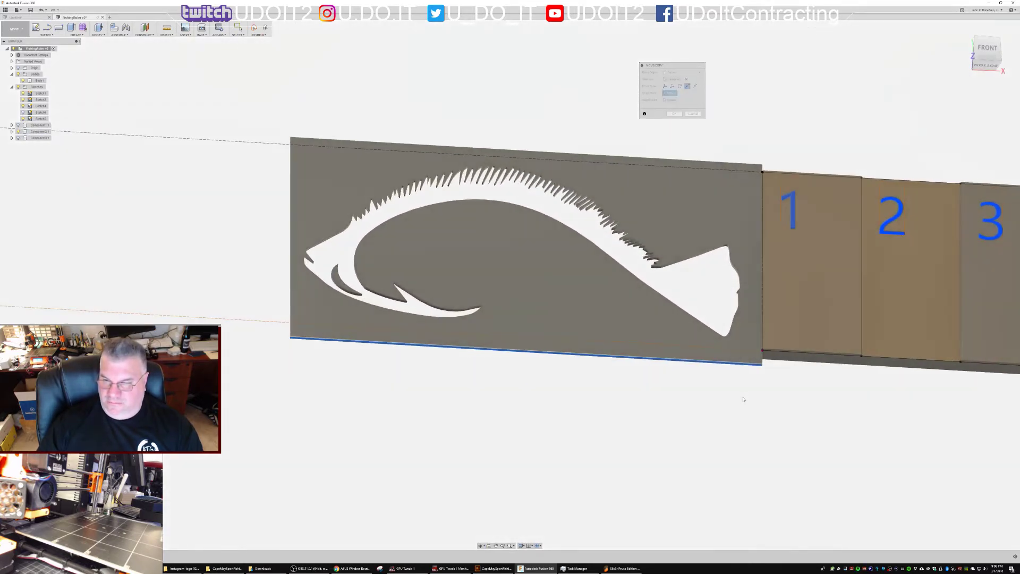
click(762, 350)
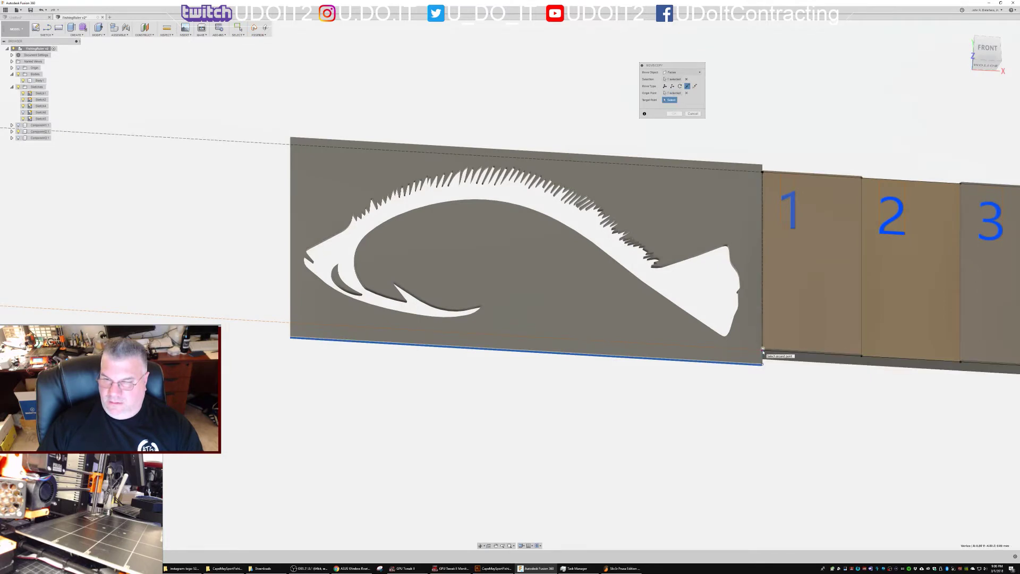
scroll(762, 351, up, 5)
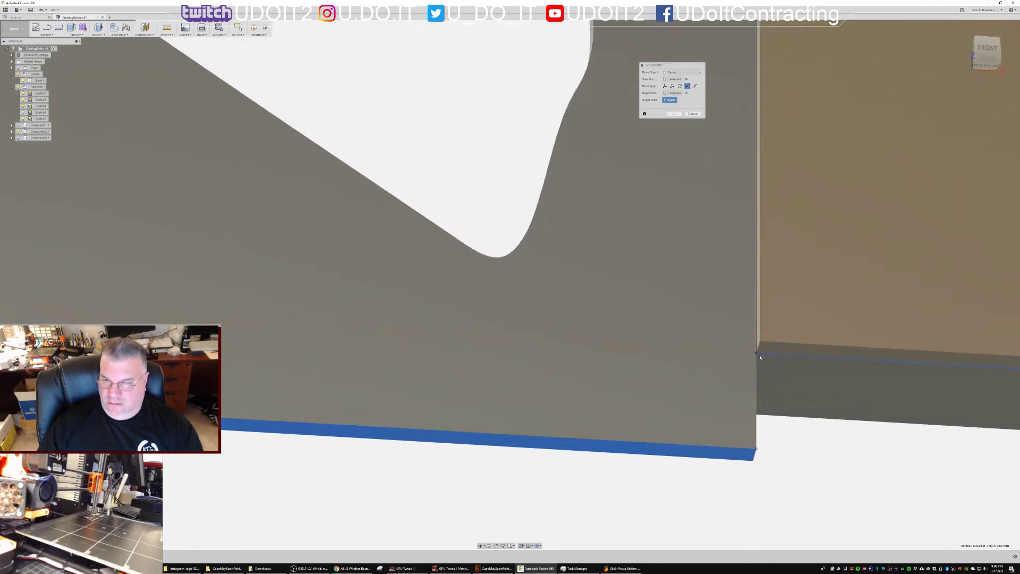
click(758, 354)
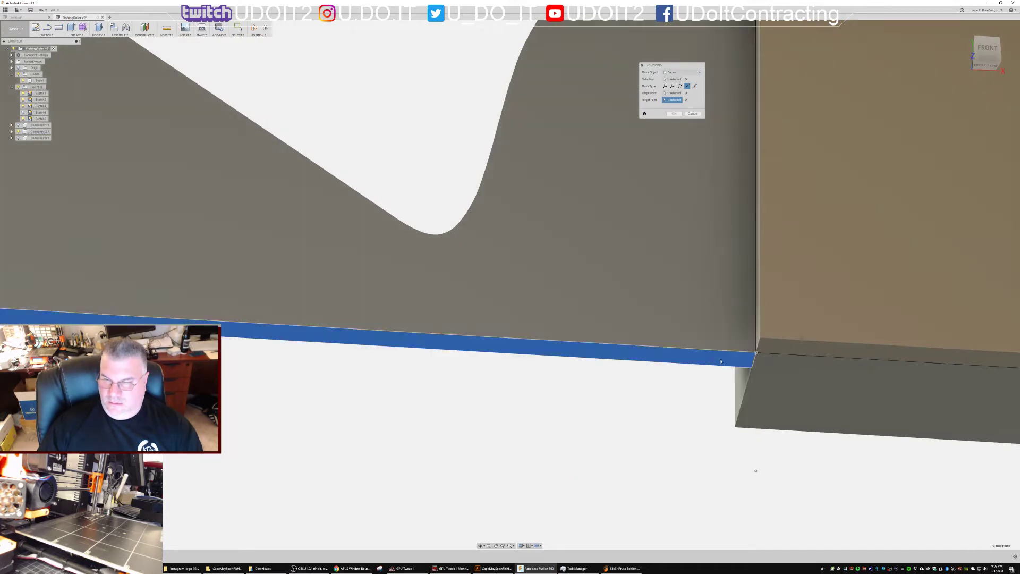
scroll(717, 364, down, 3)
key(Return)
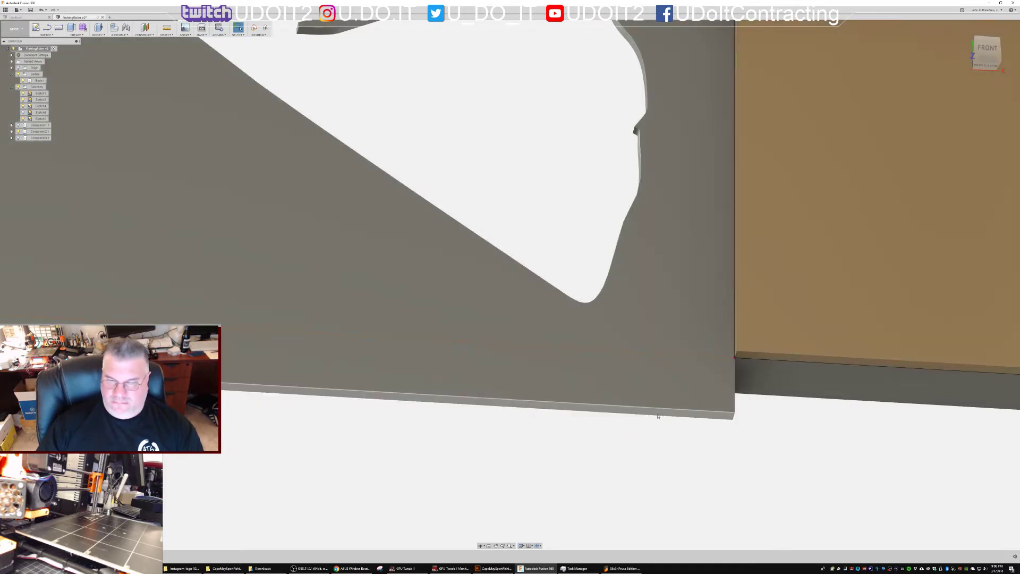
Retry the point-to-point move of the plate's lower side face, from the plate's lower corner beside the ruler to the ruler's adjacent corner
click(658, 416)
click(643, 428)
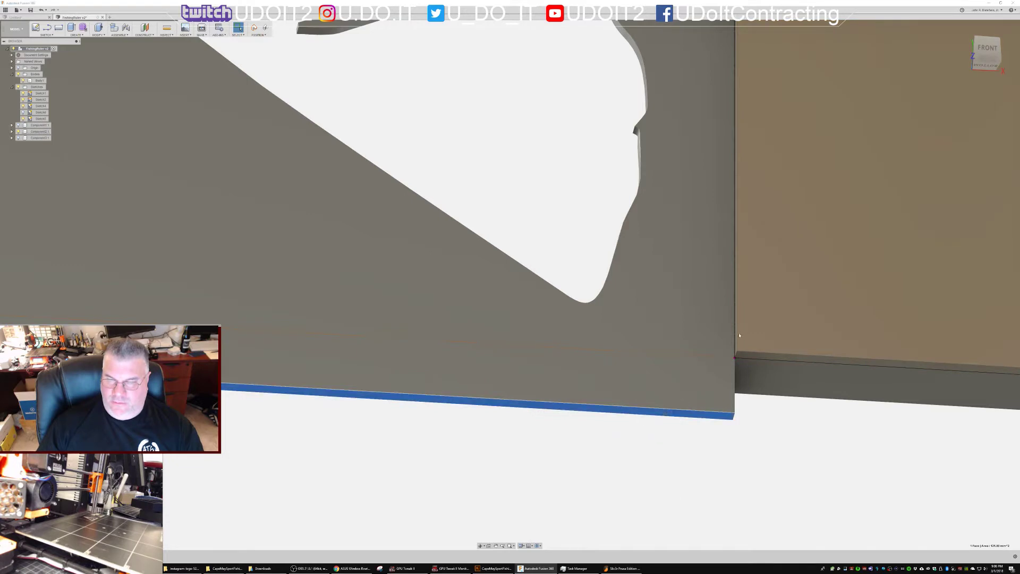
key(m)
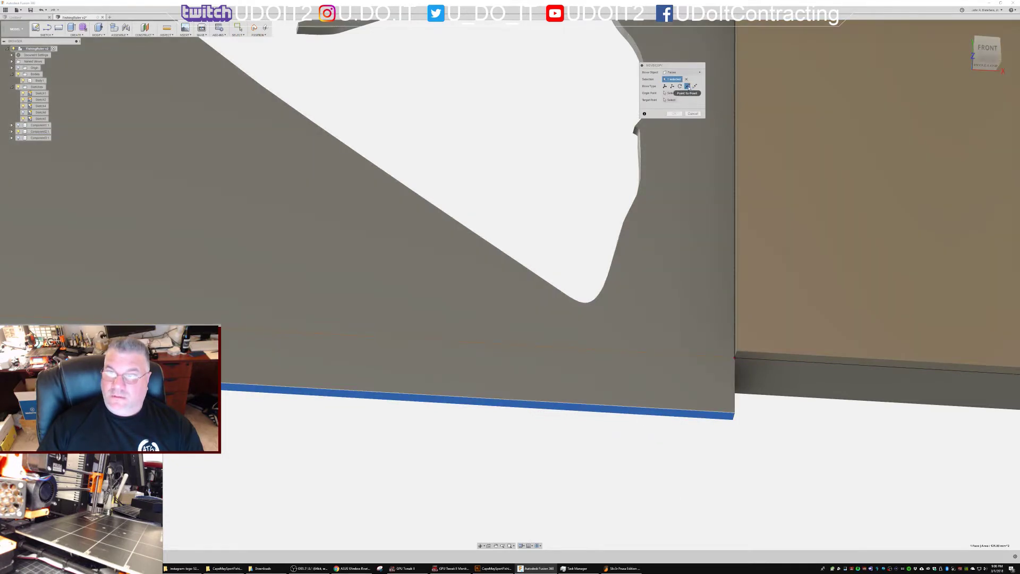
click(735, 413)
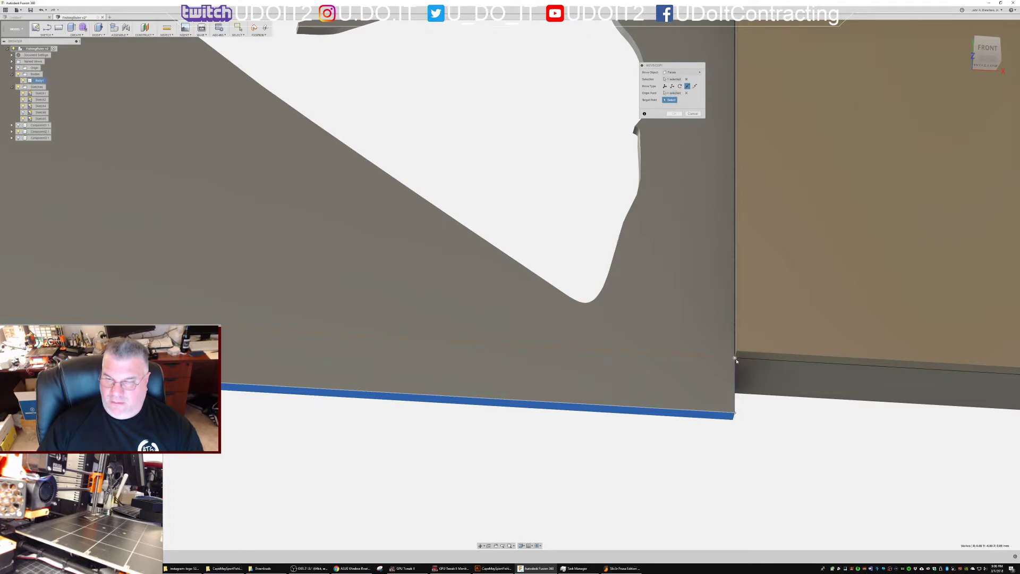
click(735, 360)
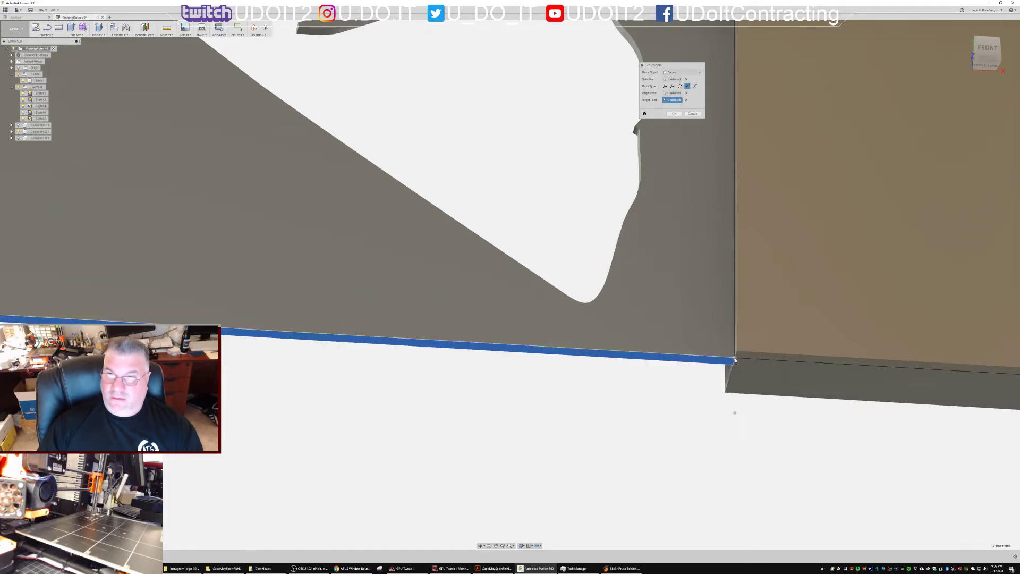
click(675, 114)
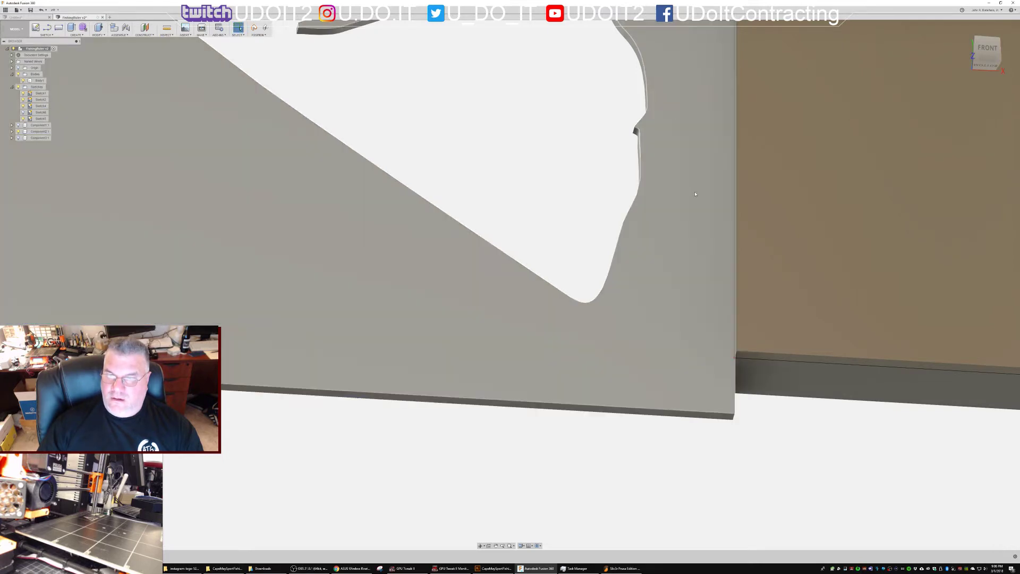
Split the fish cutout plate body using the ruler's lower side face as the splitting tool, with the splitting tool extended
scroll(691, 326, down, 3)
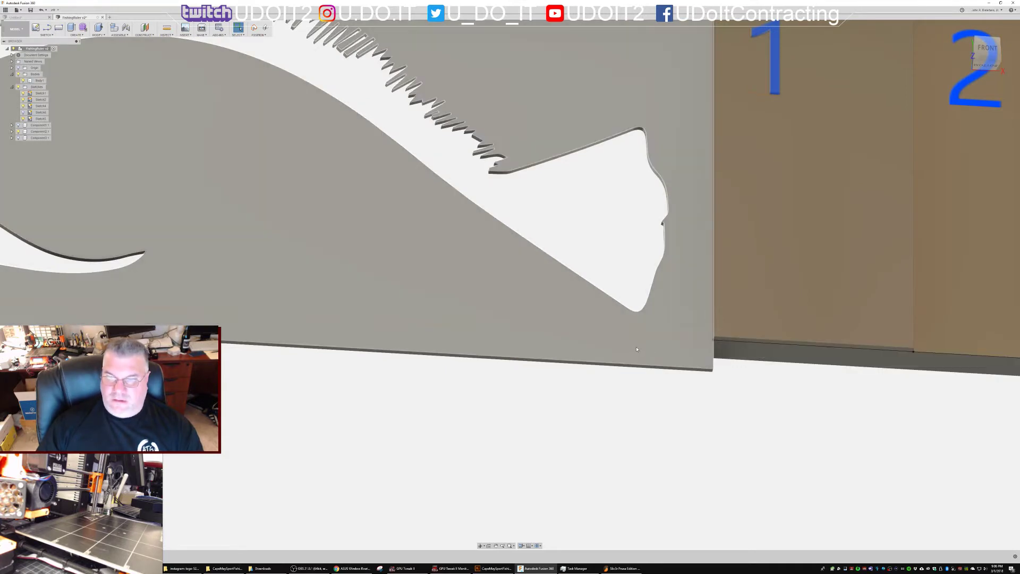
click(637, 349)
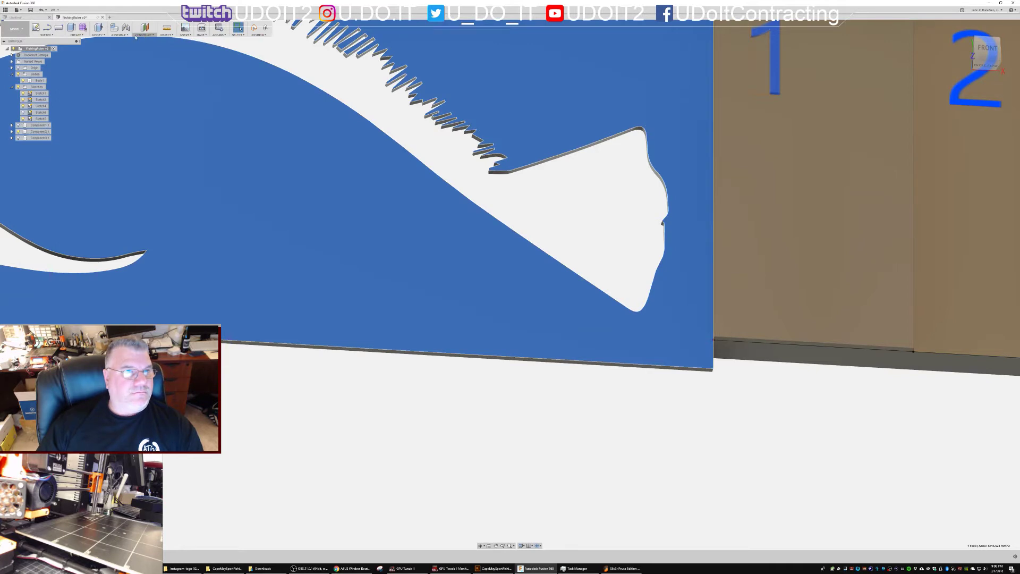
click(99, 30)
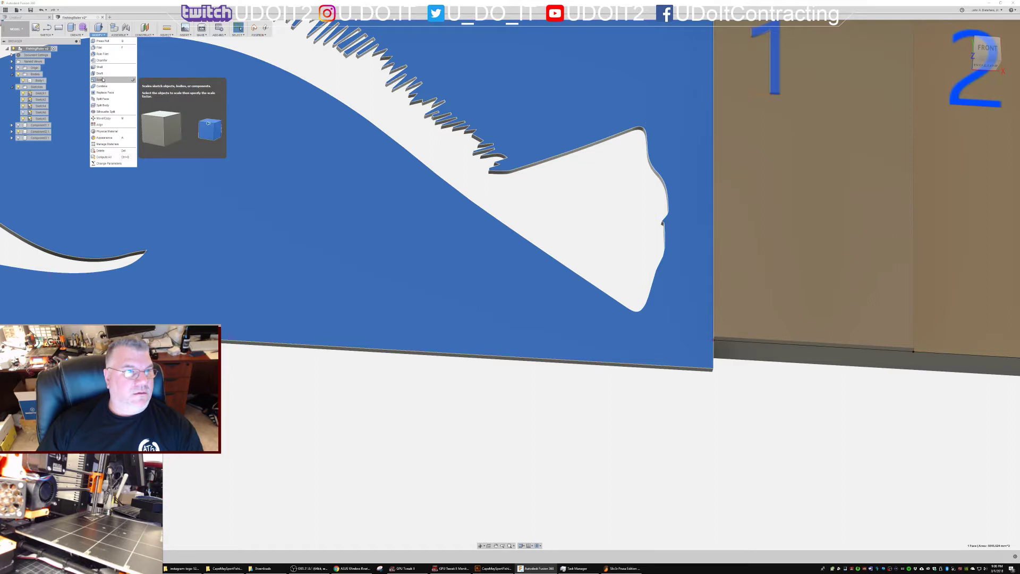
click(106, 106)
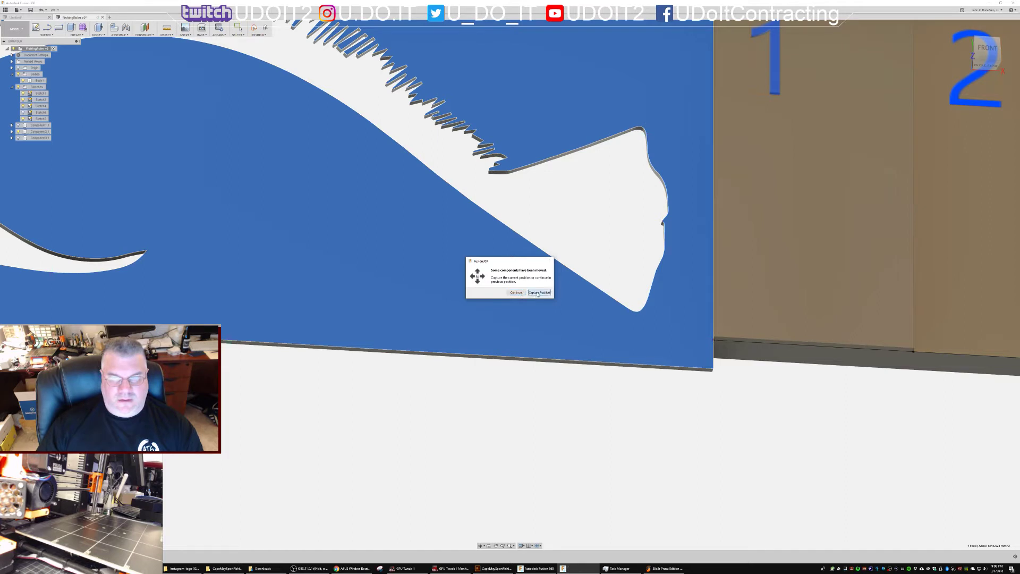
click(515, 293)
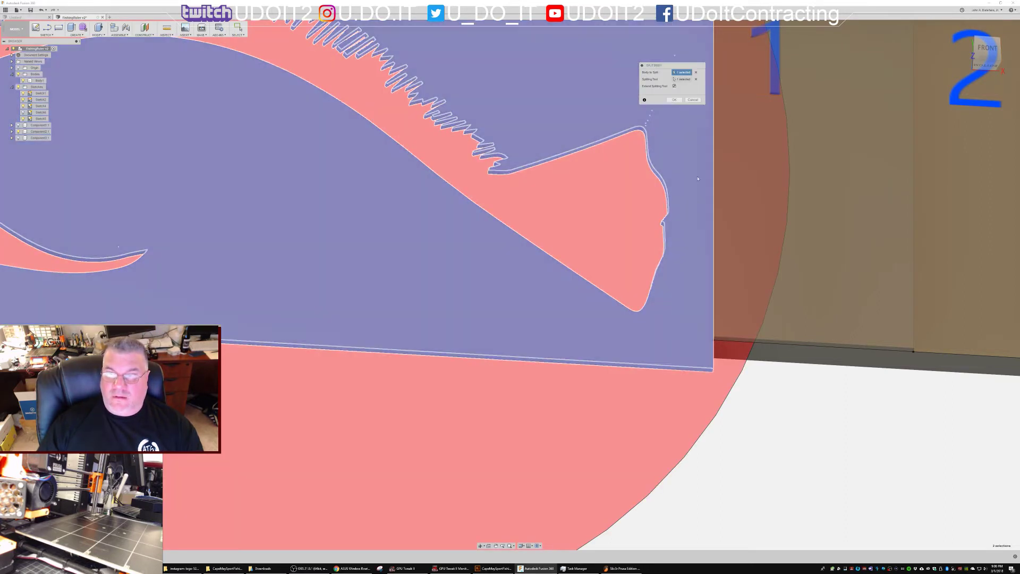
click(696, 72)
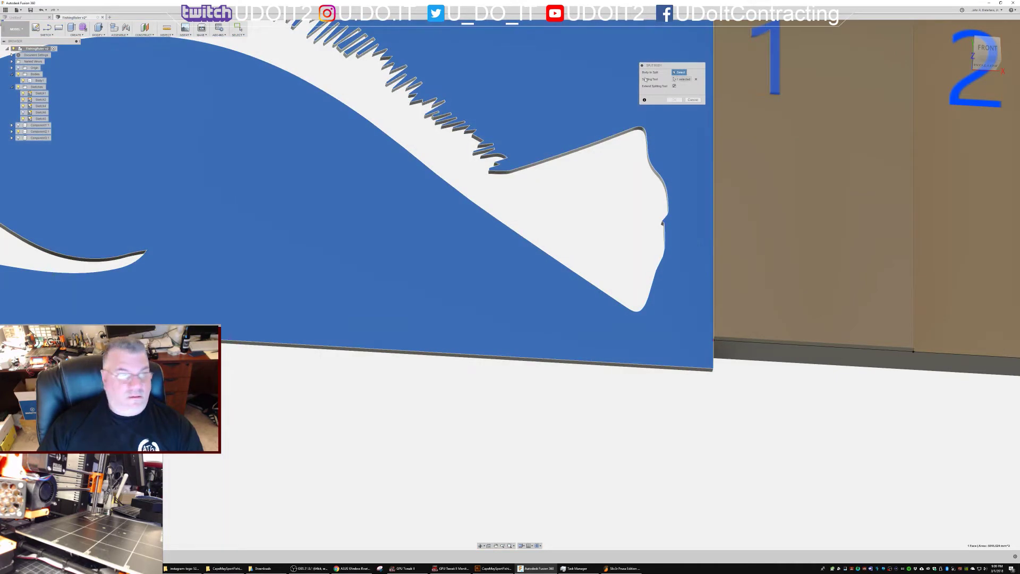
scroll(207, 177, down, 3)
scroll(208, 177, down, 2)
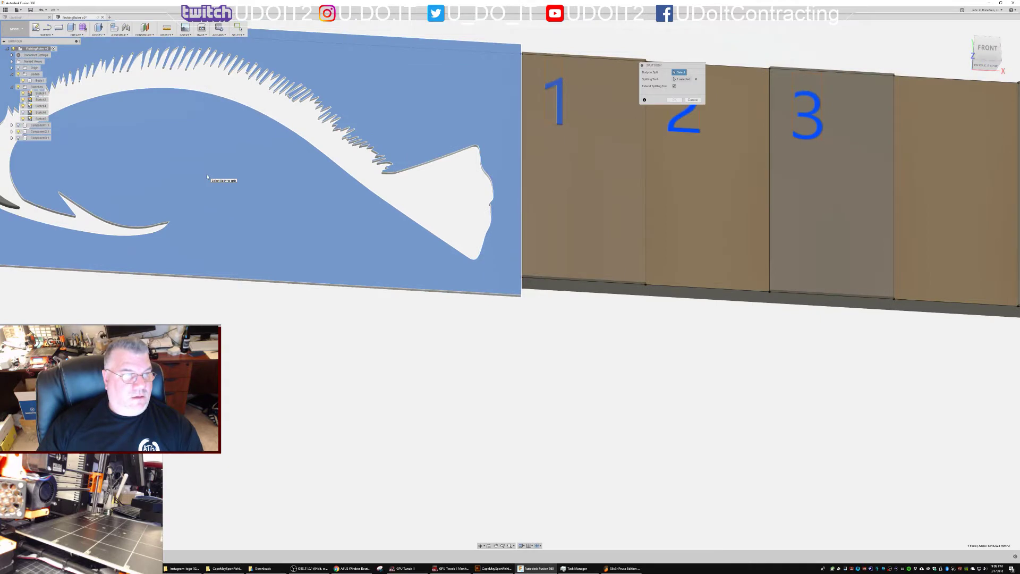
scroll(248, 178, up, 5)
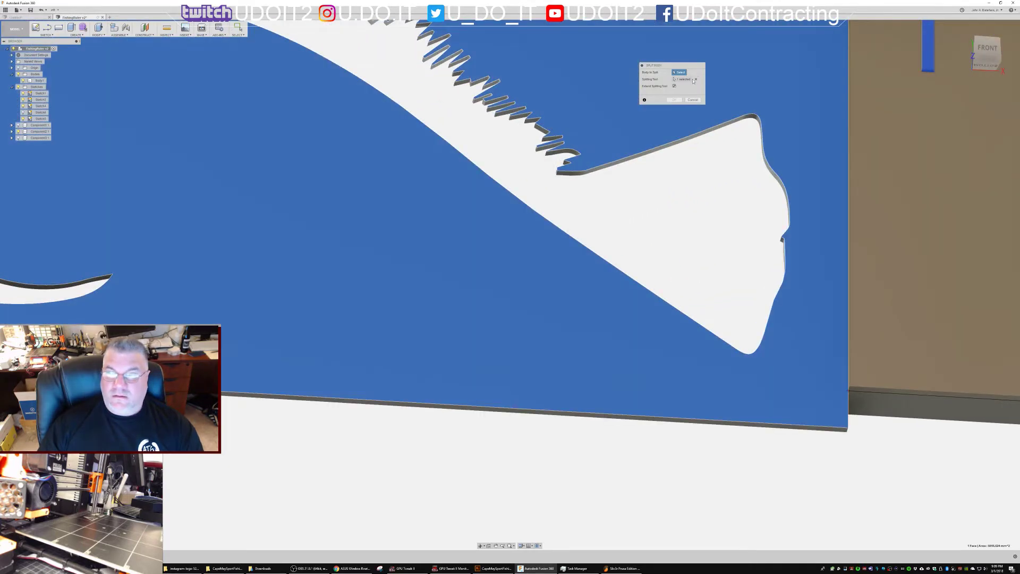
click(687, 80)
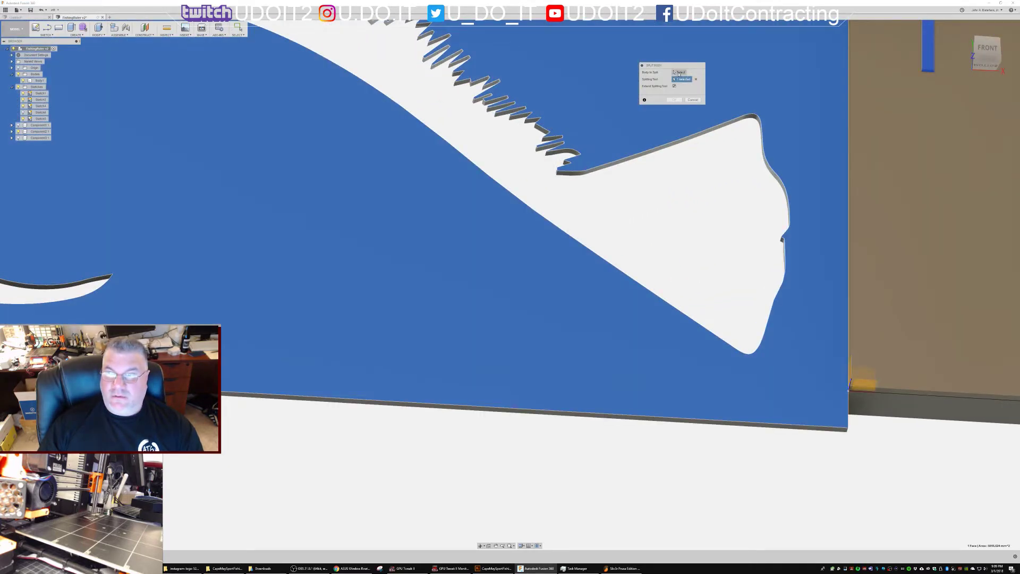
click(678, 74)
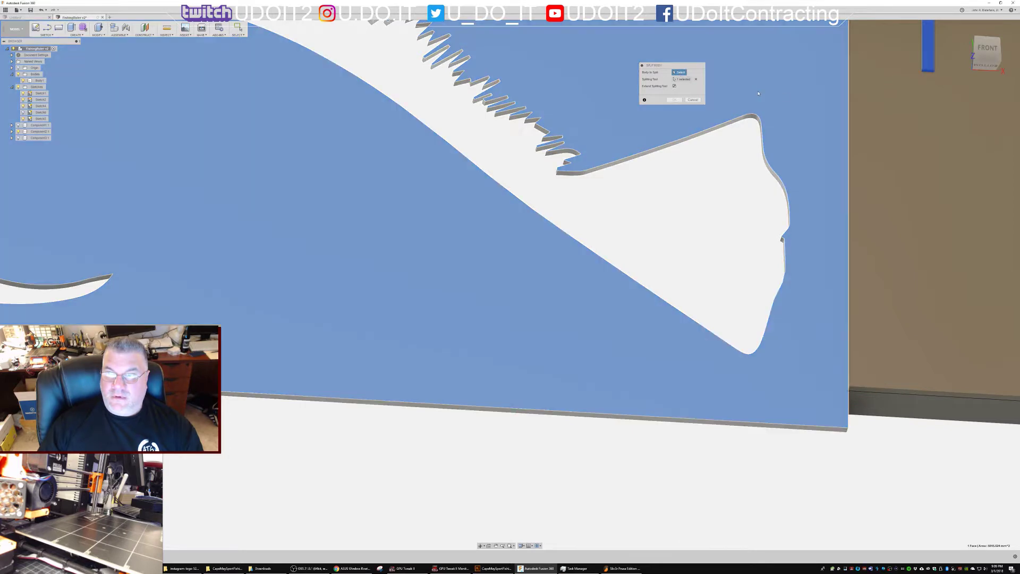
click(759, 94)
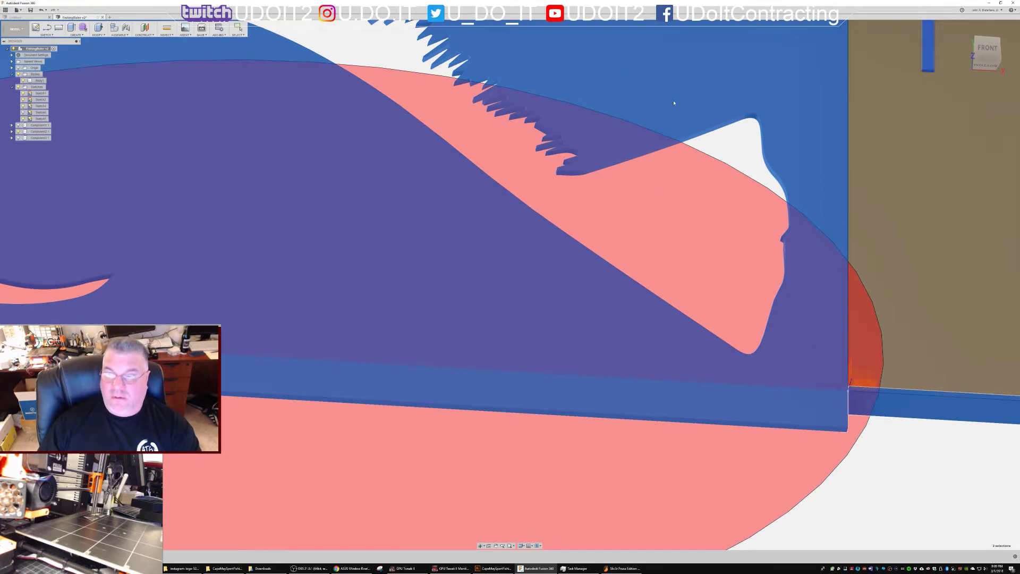
click(674, 100)
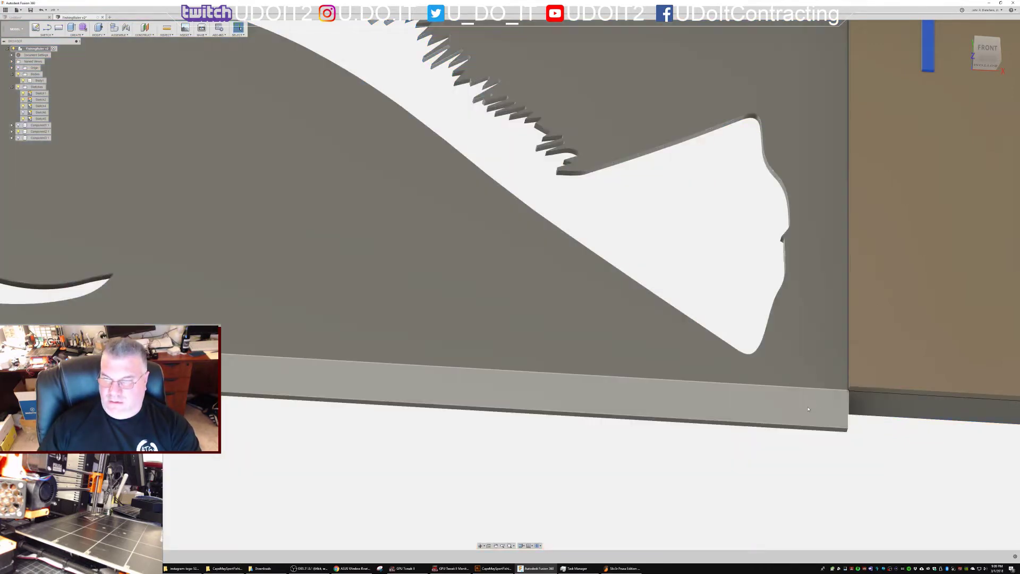
Hide the split-off strip body along the plate's lower edge within the fish plate's component
click(808, 410)
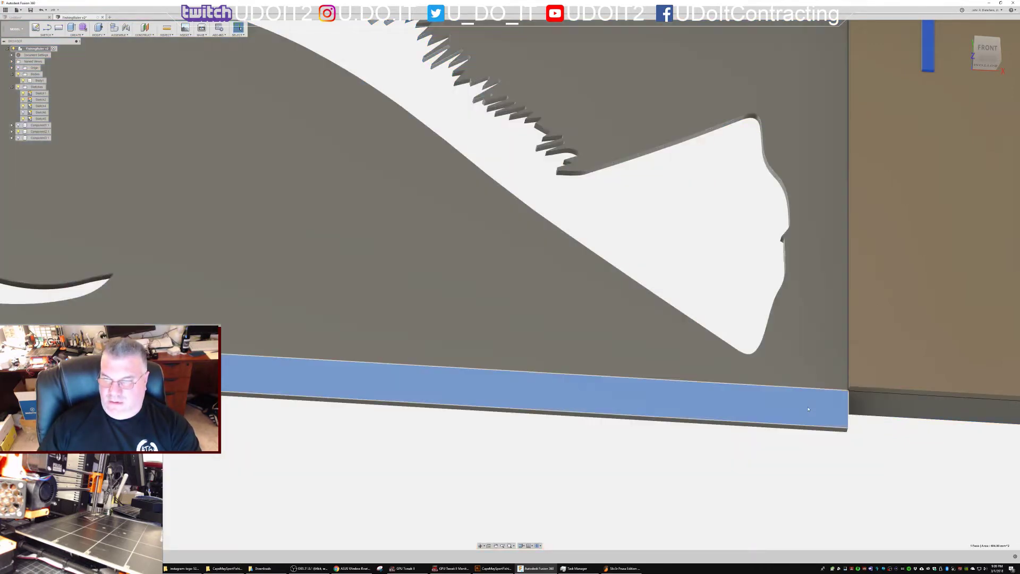
click(808, 409)
key(Escape)
click(808, 409)
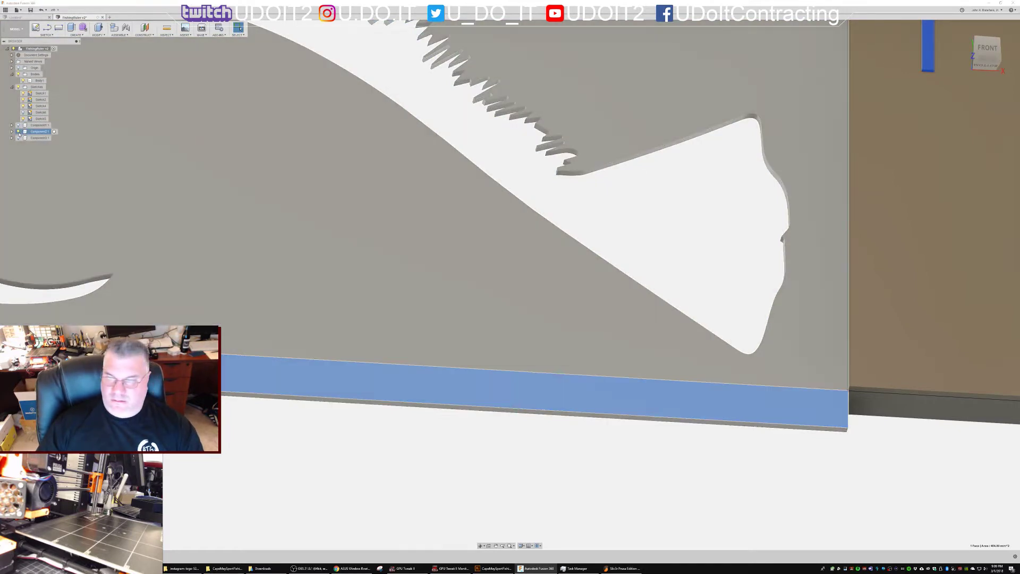
click(18, 132)
click(18, 133)
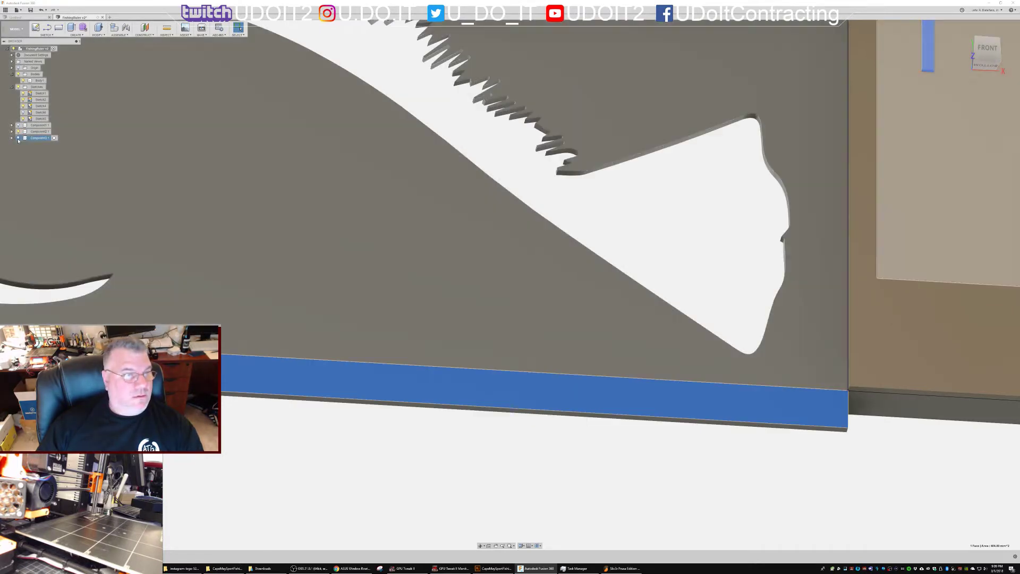
click(18, 139)
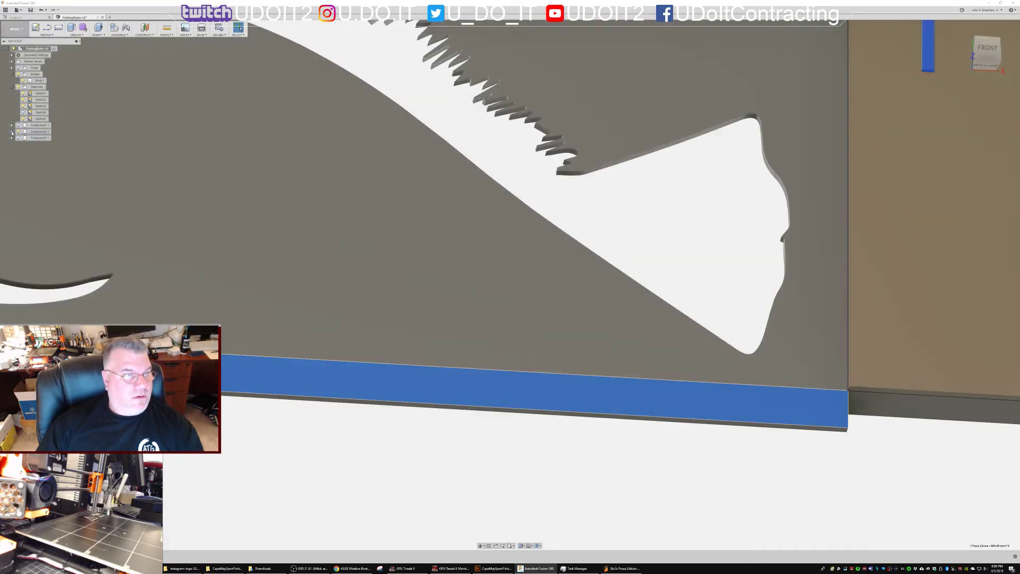
click(12, 131)
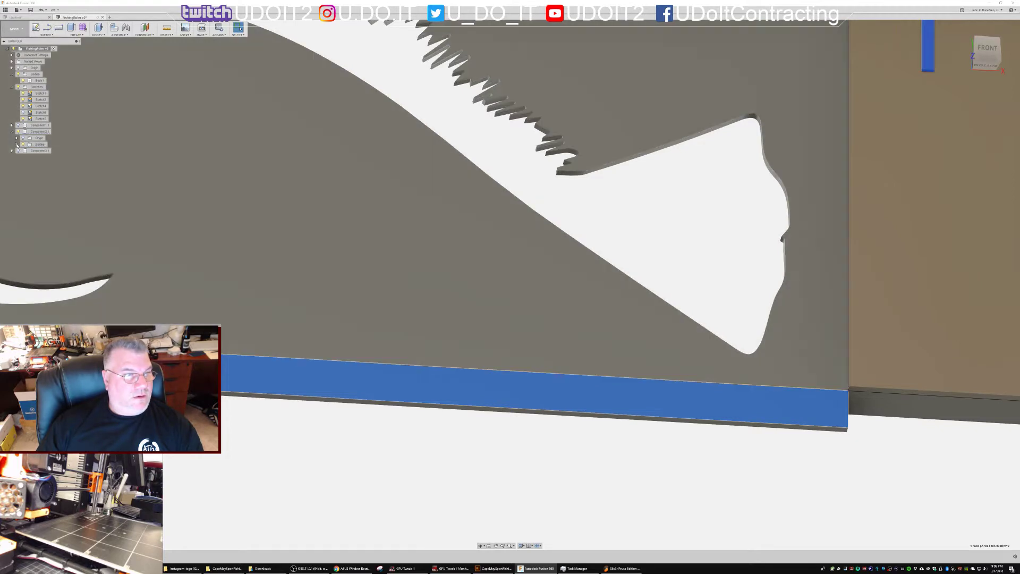
click(16, 145)
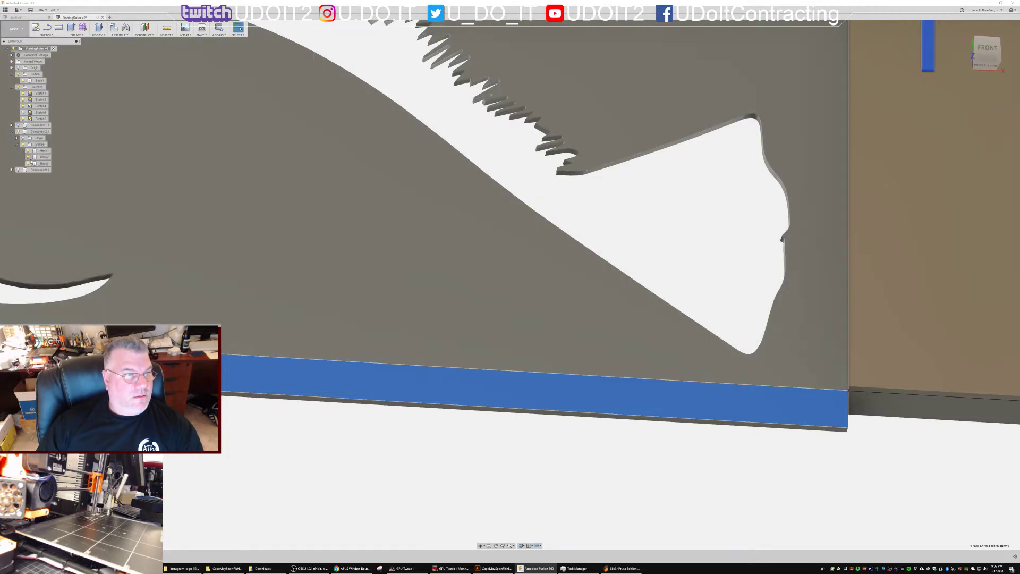
click(28, 163)
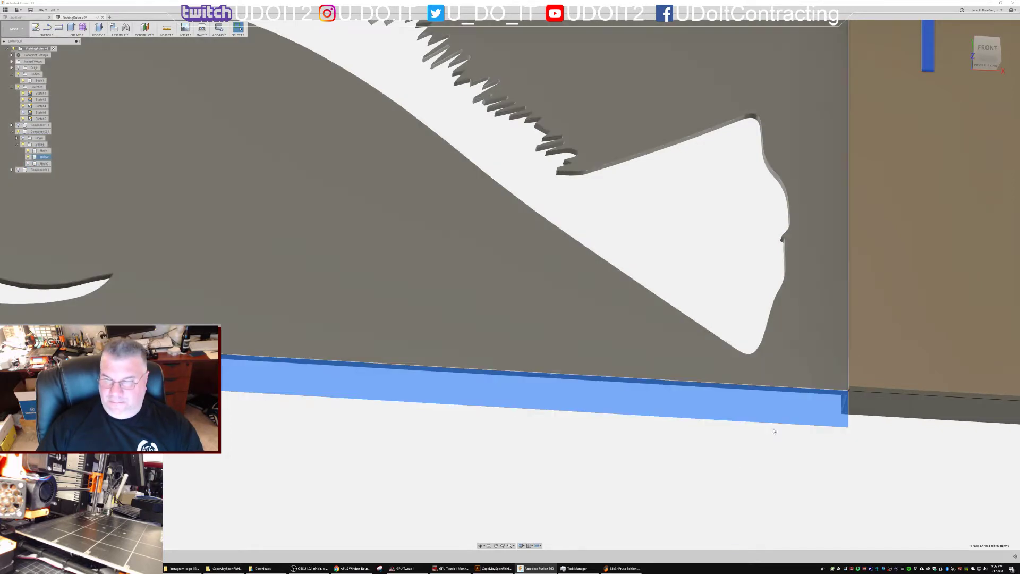
click(912, 443)
Split the remaining fish plate body along the ruler's upper side face, with the splitting tool extended
scroll(782, 447, down, 5)
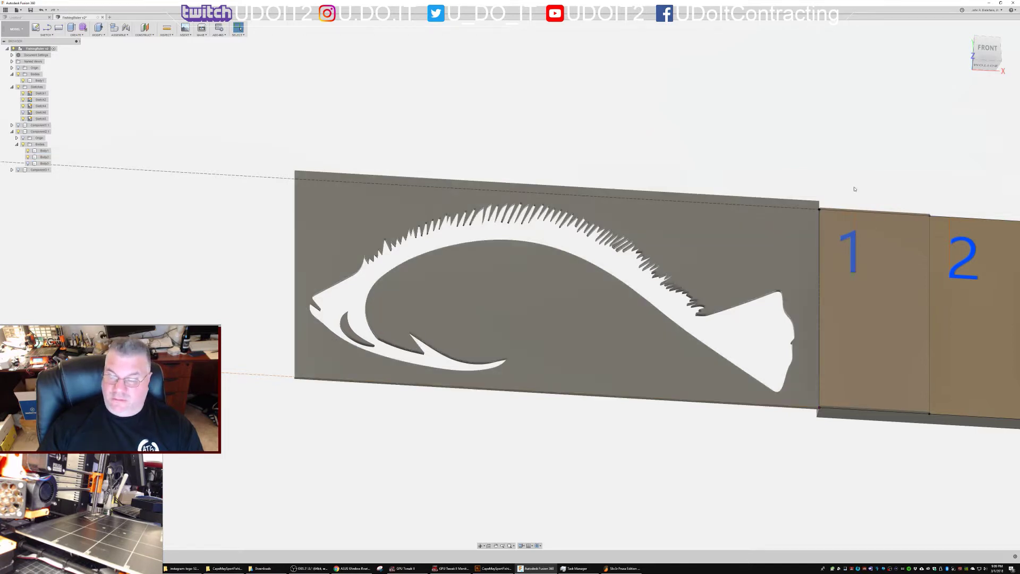
shift+middle_drag(855, 189, 848, 207)
scroll(839, 204, up, 5)
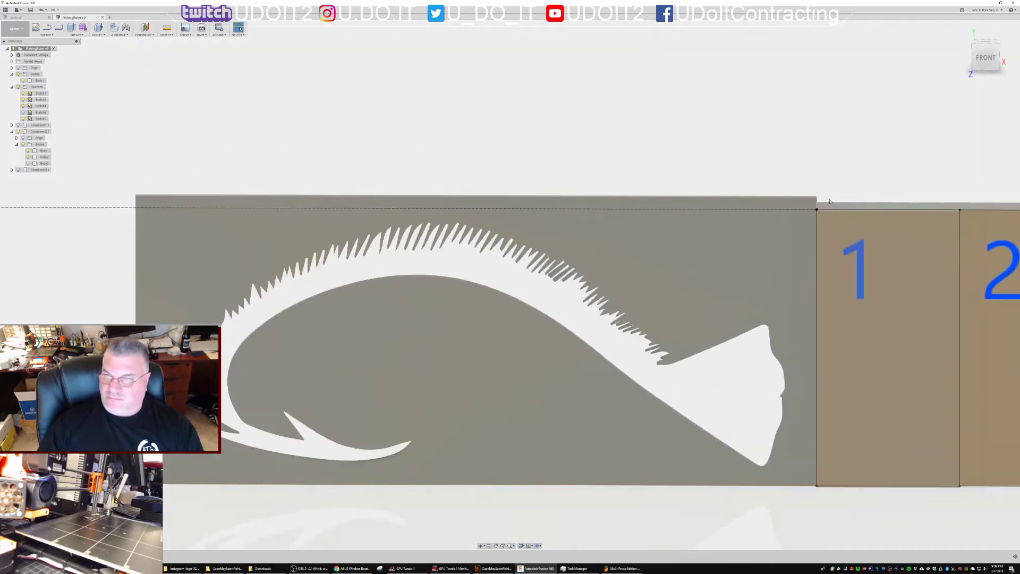
scroll(828, 200, up, 2)
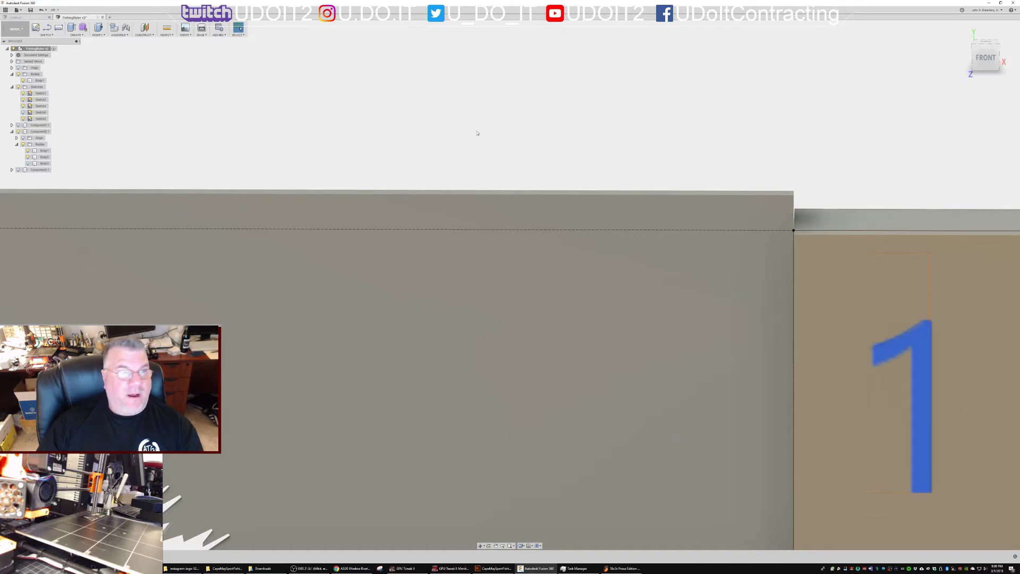
click(98, 34)
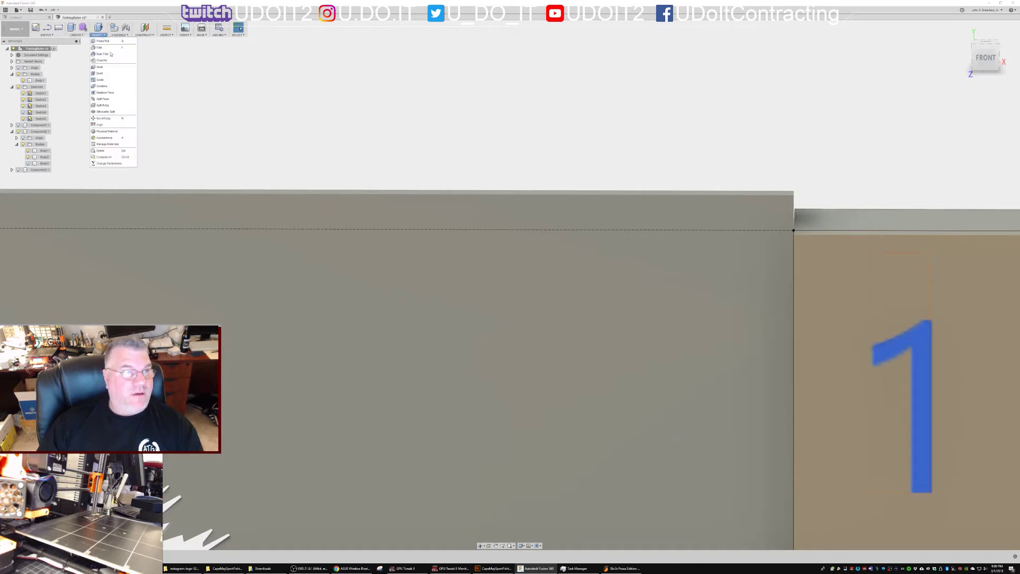
click(110, 105)
click(600, 266)
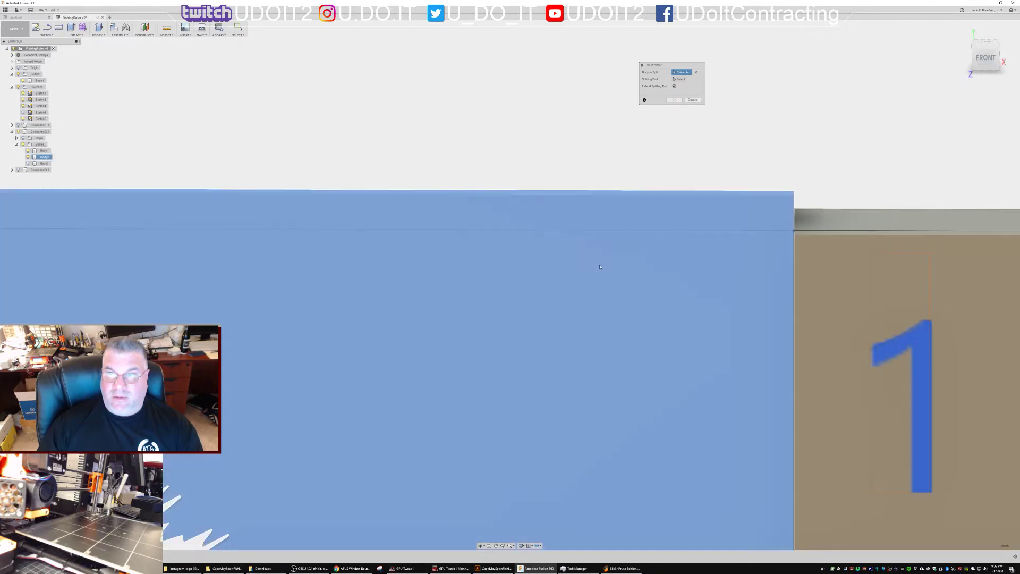
click(839, 223)
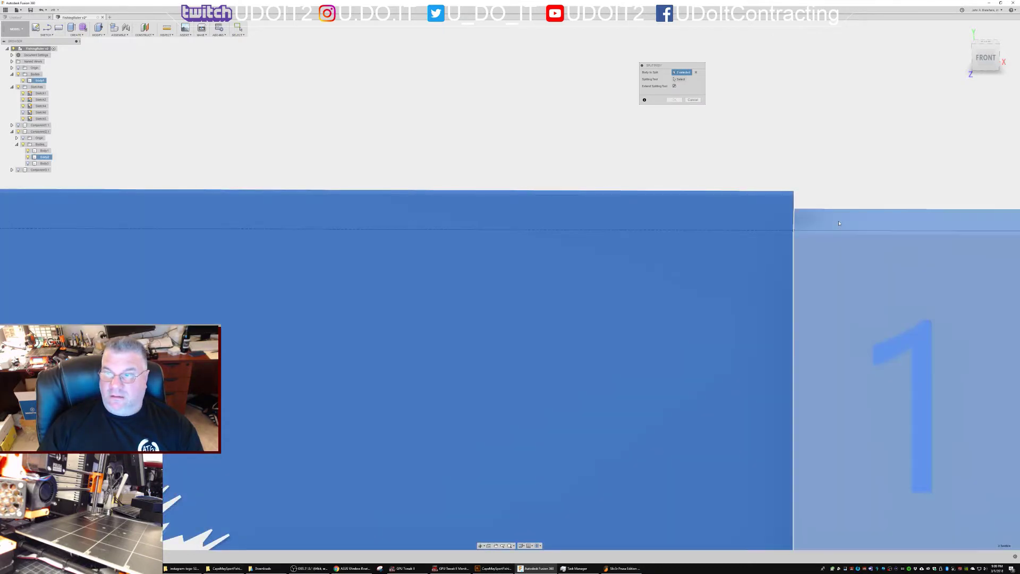
click(840, 223)
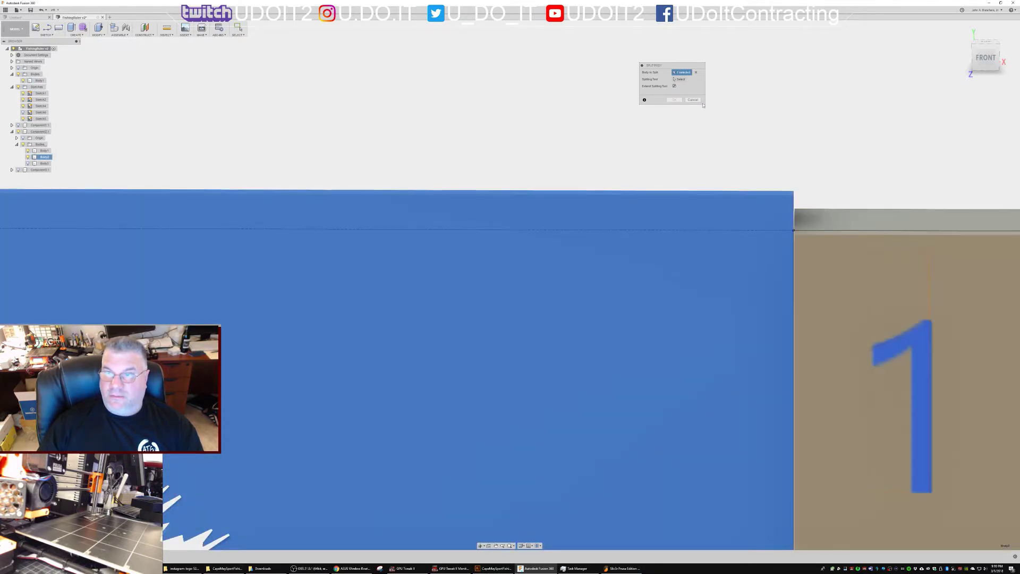
click(838, 223)
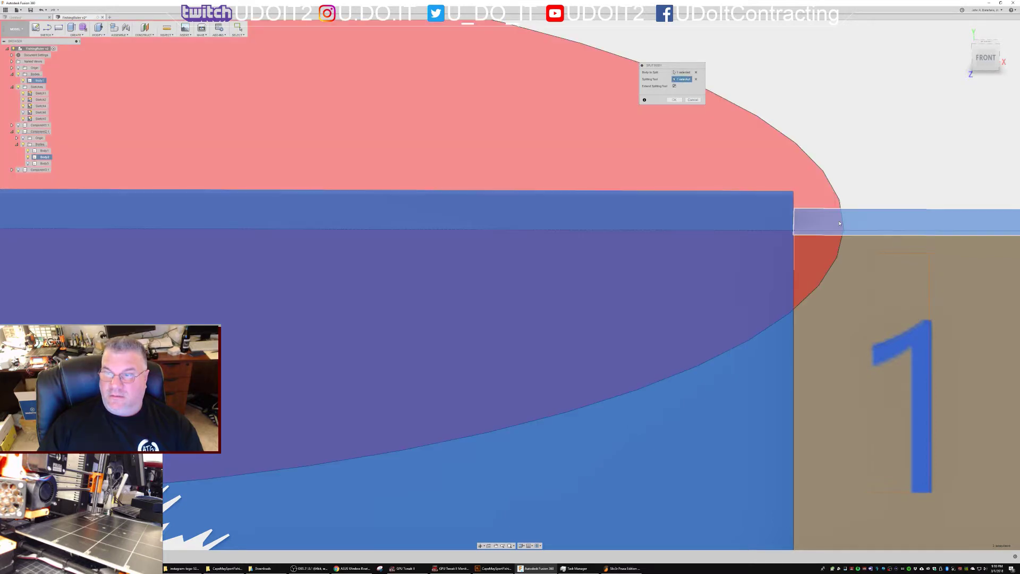
click(675, 100)
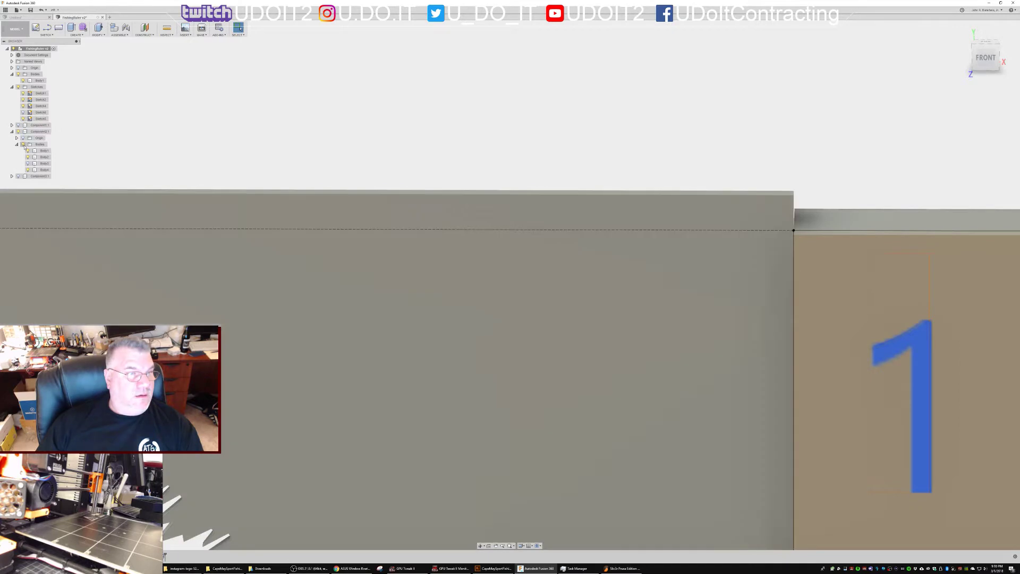
Hide the split-off strip body along the plate's upper edge and select the main fish plate body
click(31, 170)
click(44, 157)
scroll(533, 270, down, 5)
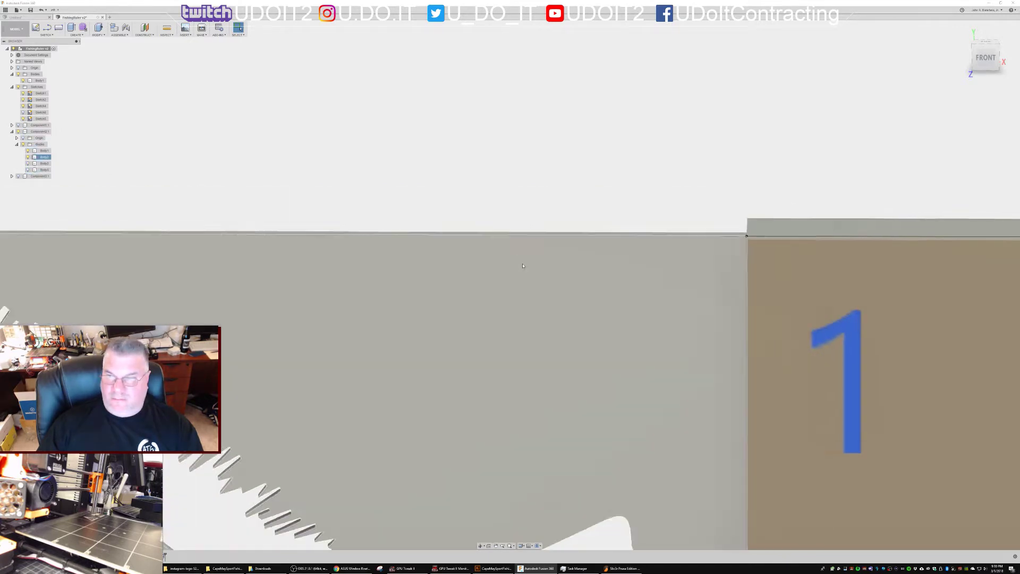
scroll(533, 270, down, 5)
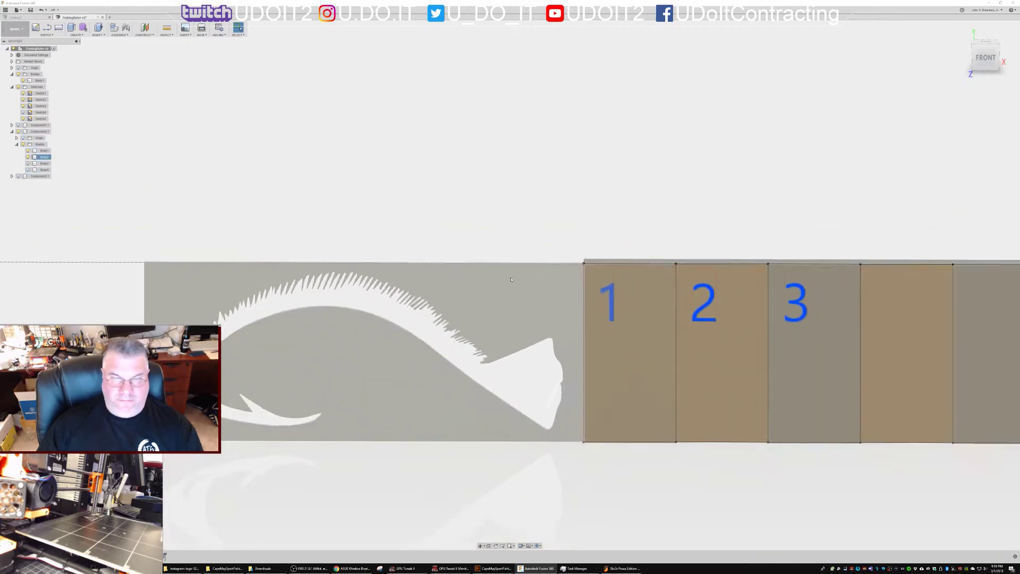
Create a component from the ruler body
mouse_move(533, 270)
shift+middle_down()
mouse_move(533, 339)
mouse_move(529, 276)
mouse_move(555, 286)
mouse_move(568, 265)
mouse_move(549, 273)
shift+middle_up()
click(550, 274)
shift+middle_drag(646, 303, 573, 290)
scroll(571, 281, up, 3)
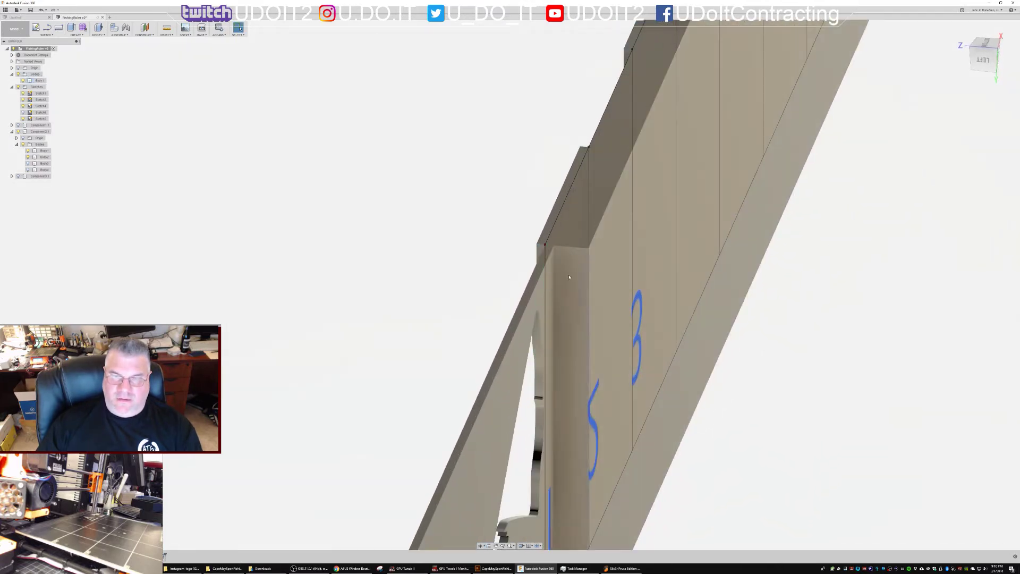
shift+middle_drag(485, 239, 425, 279)
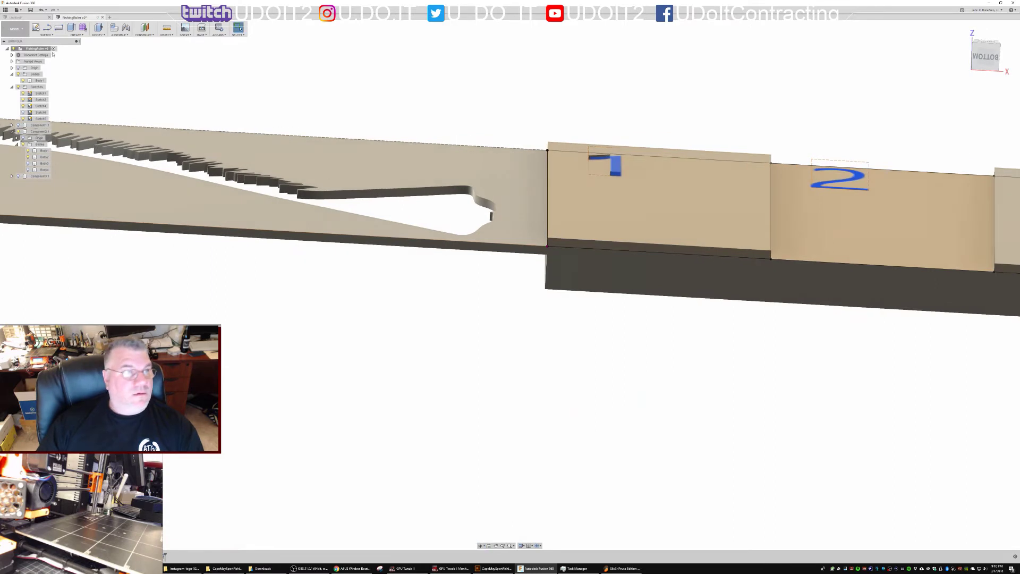
click(44, 156)
key(Escape)
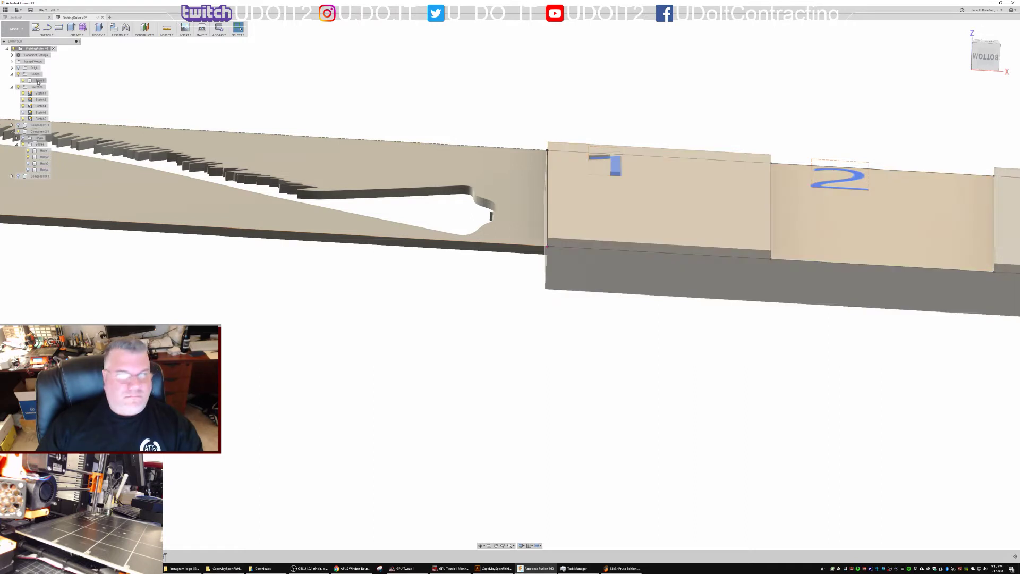
click(38, 81)
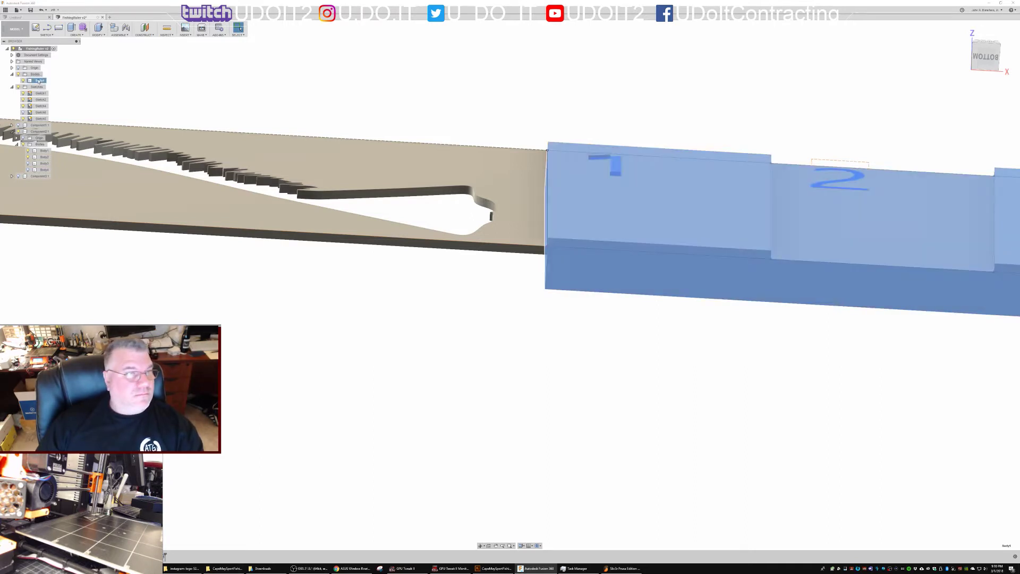
right_click(37, 82)
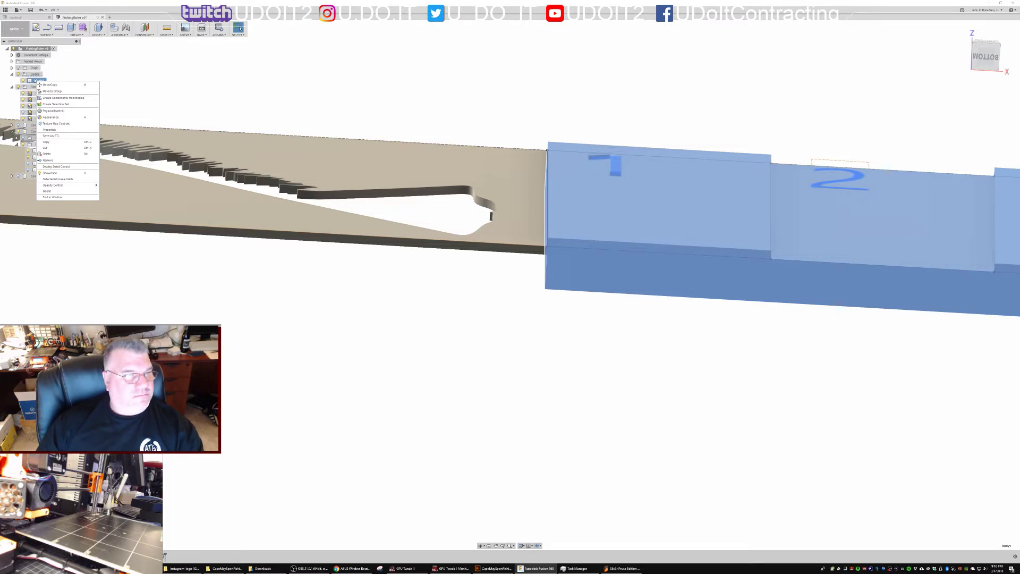
click(61, 98)
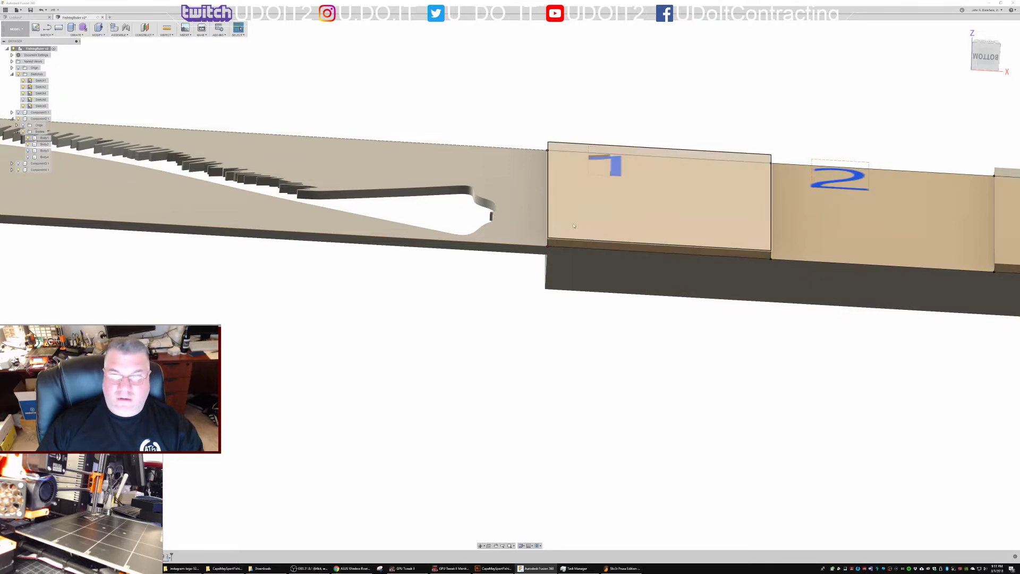
Combine the fish plate body with the ruler body using the Join operation, placing the result in a new component
click(591, 269)
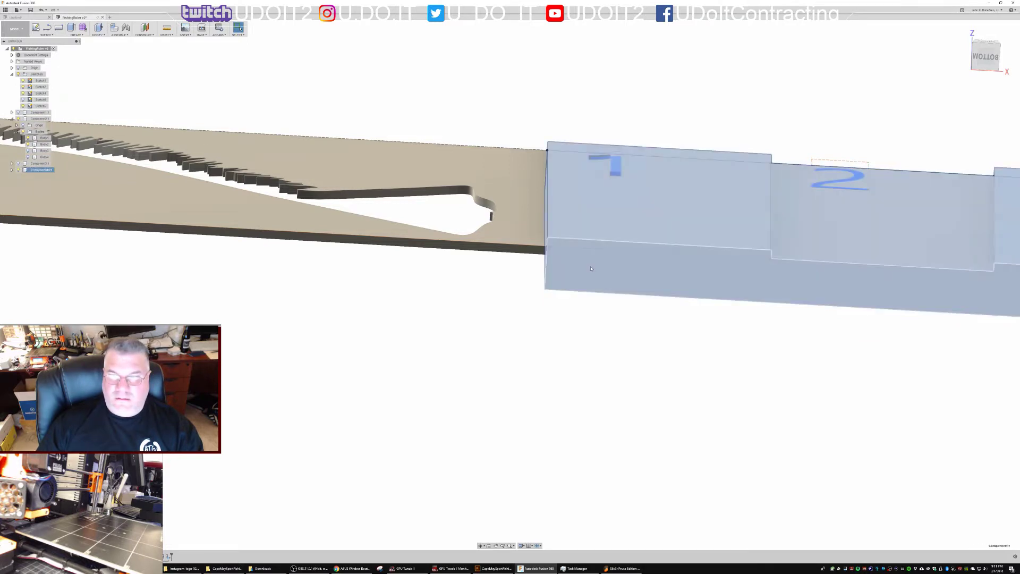
ctrl+click(526, 249)
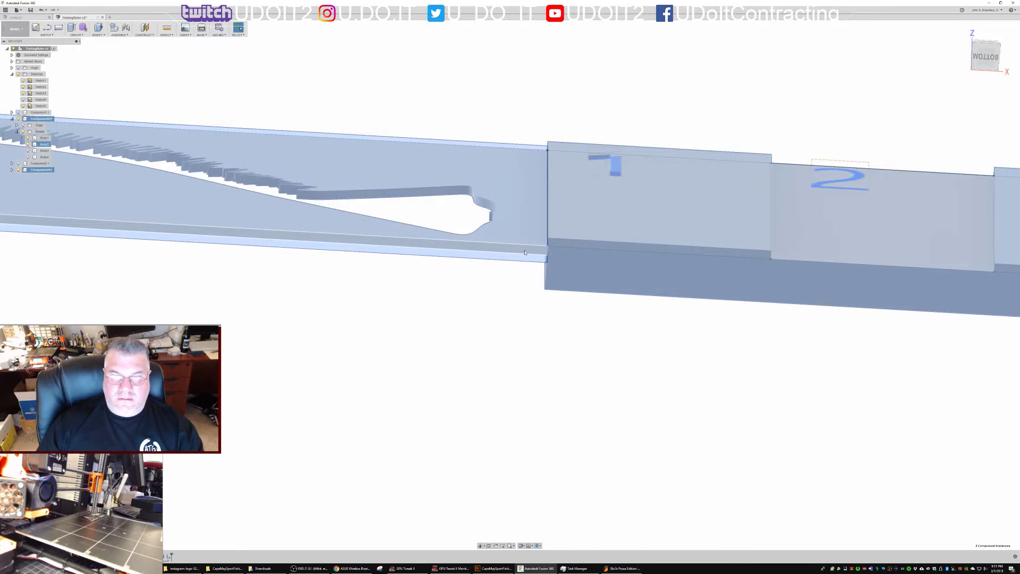
middle_drag(298, 292, 207, 296)
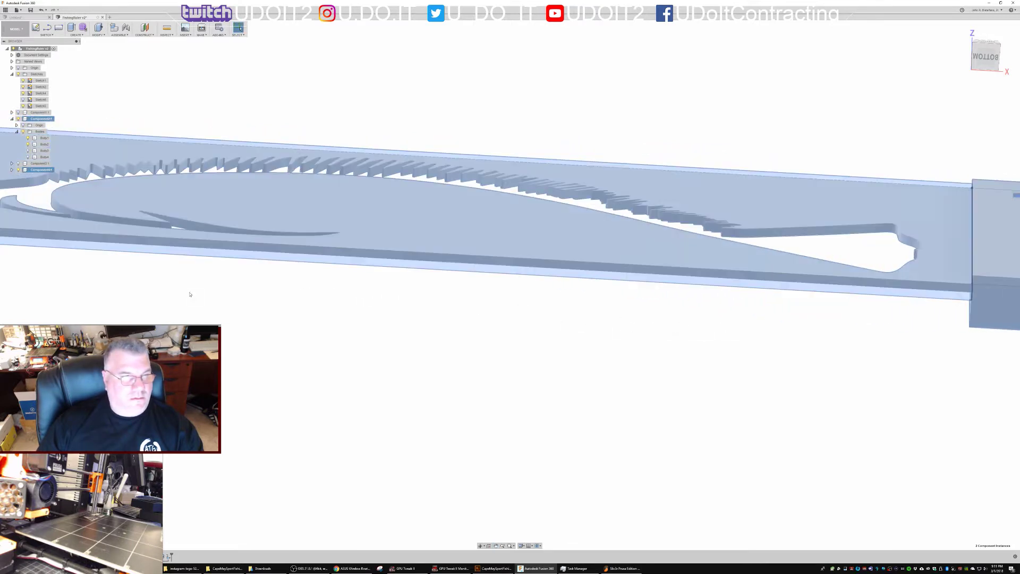
middle_drag(280, 302, 205, 260)
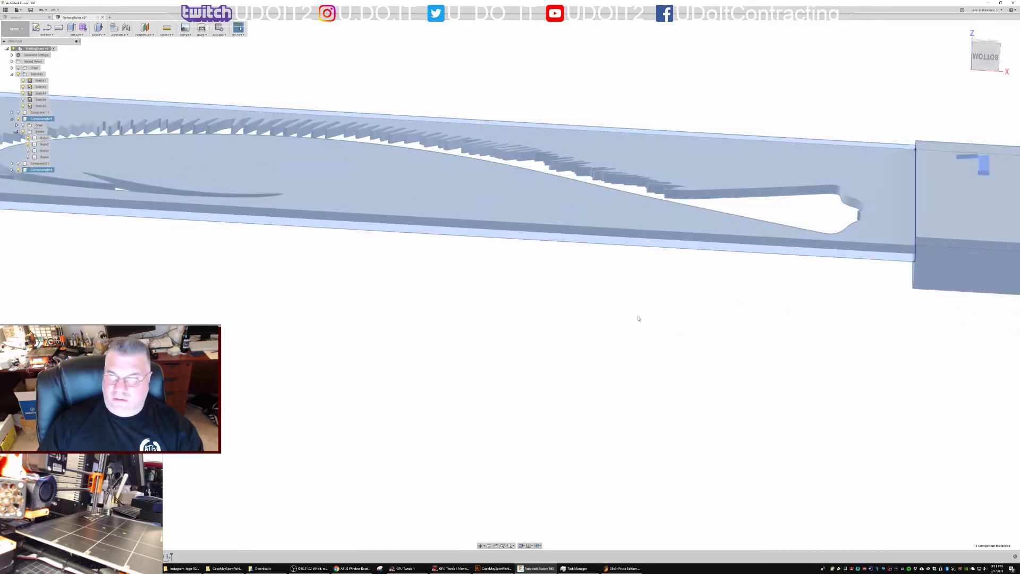
click(99, 35)
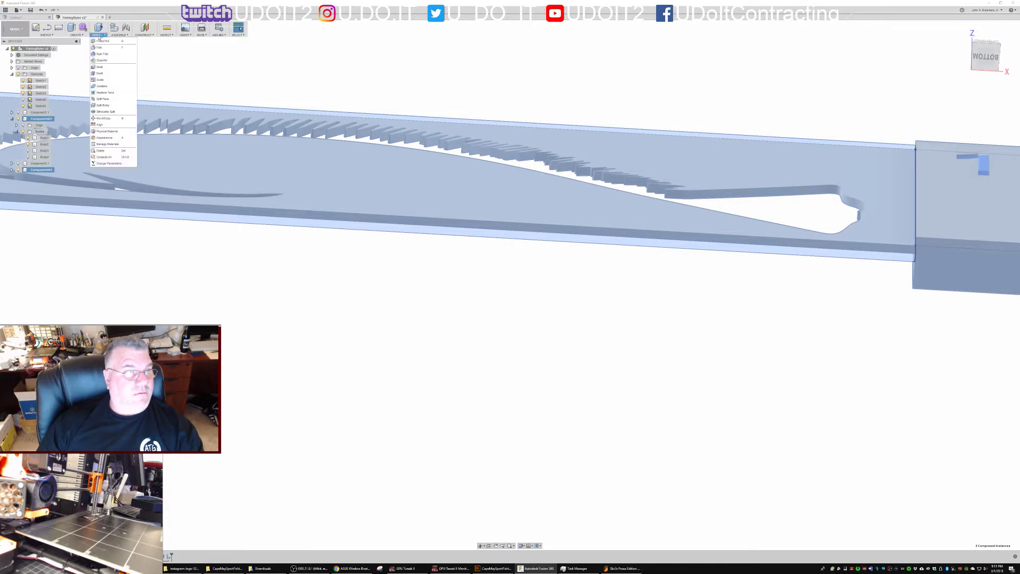
click(101, 86)
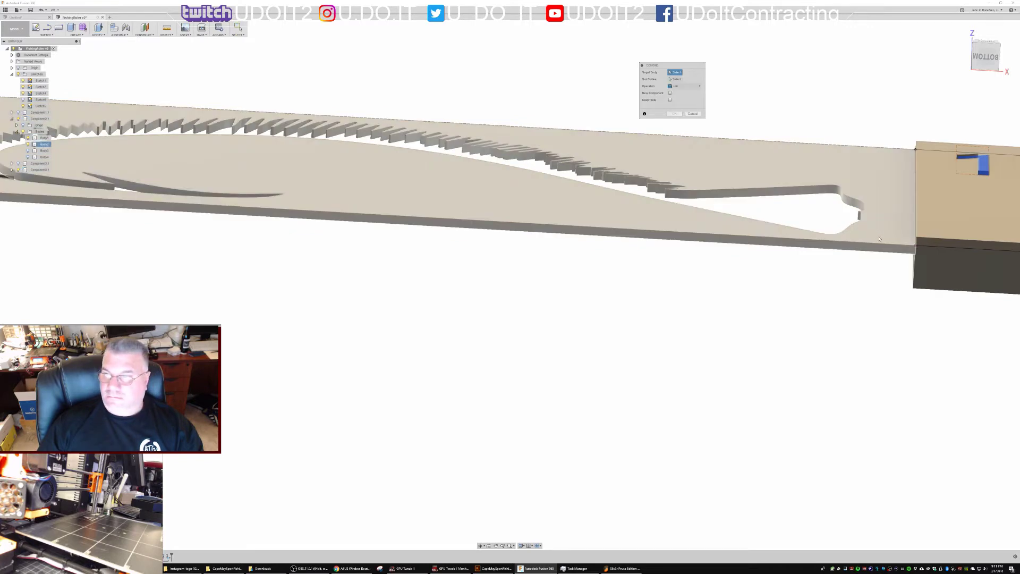
click(738, 164)
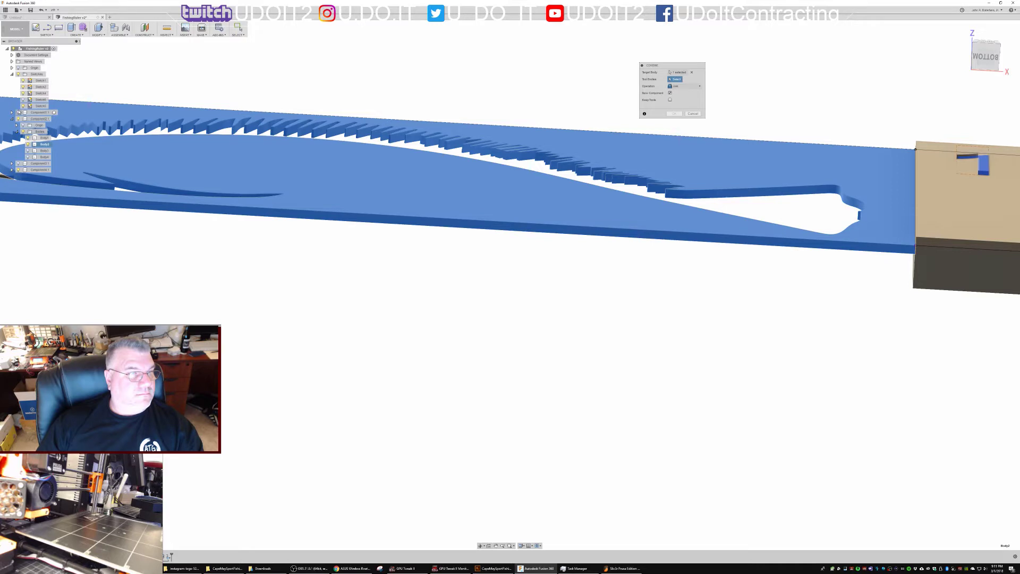
click(18, 170)
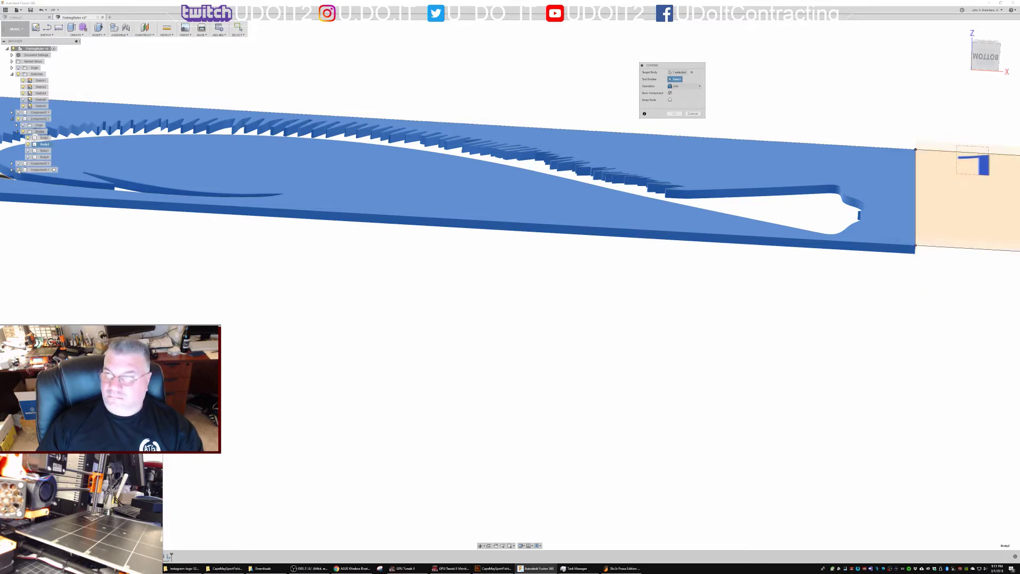
click(19, 170)
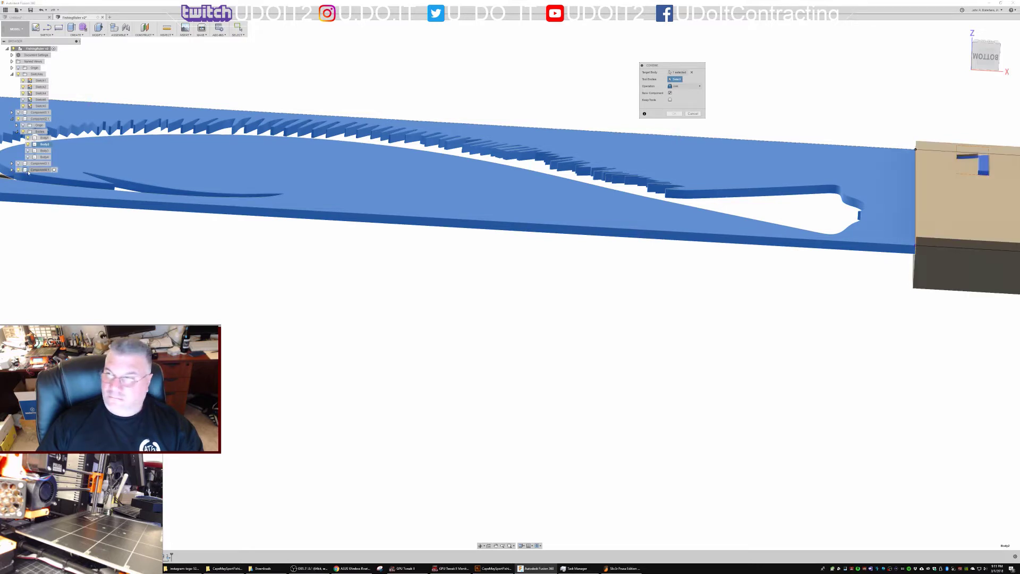
click(950, 264)
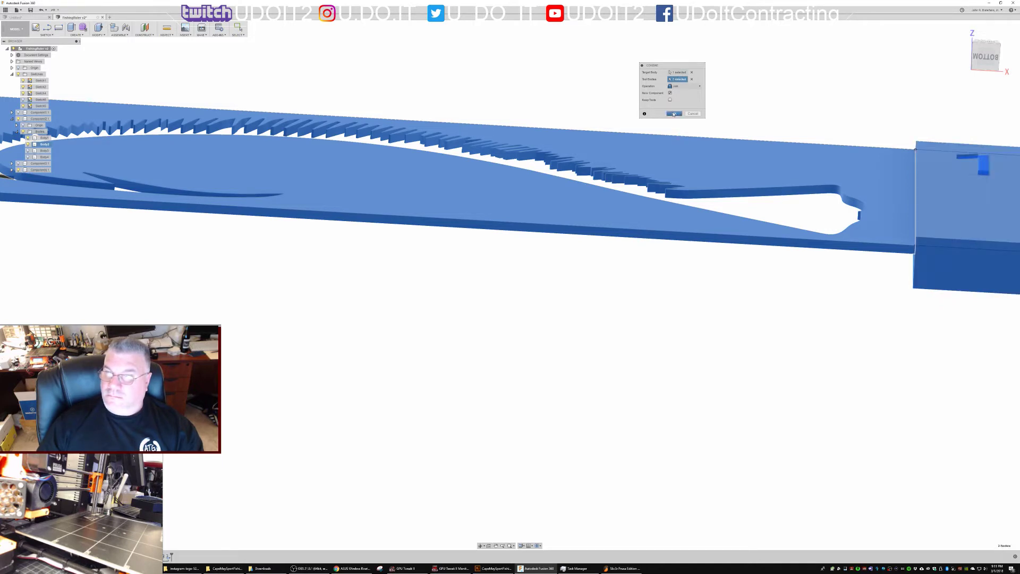
click(674, 114)
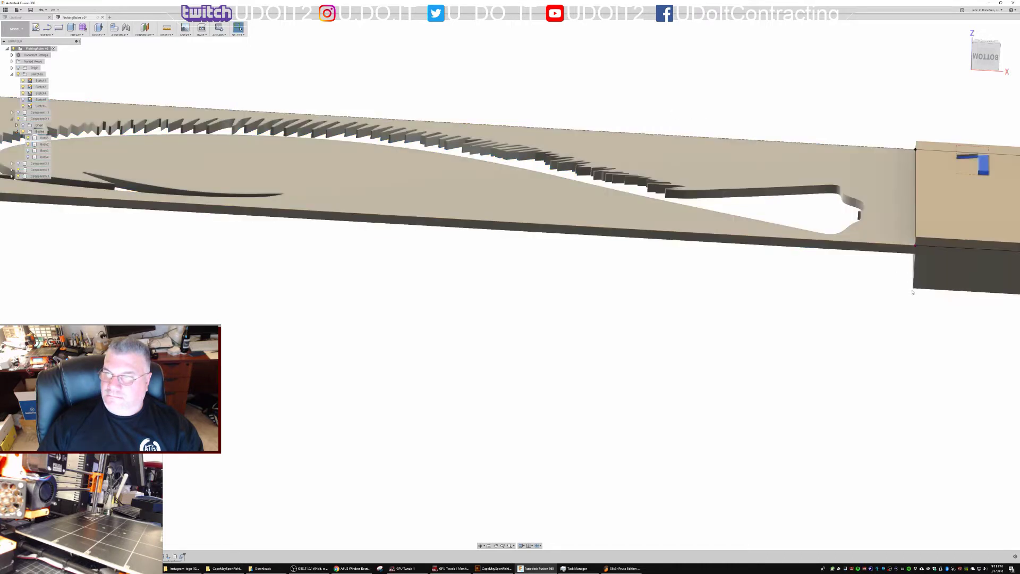
Check which geometry the newly combined component contains by toggling its visibility and comparing it with the fish plate's component
click(868, 250)
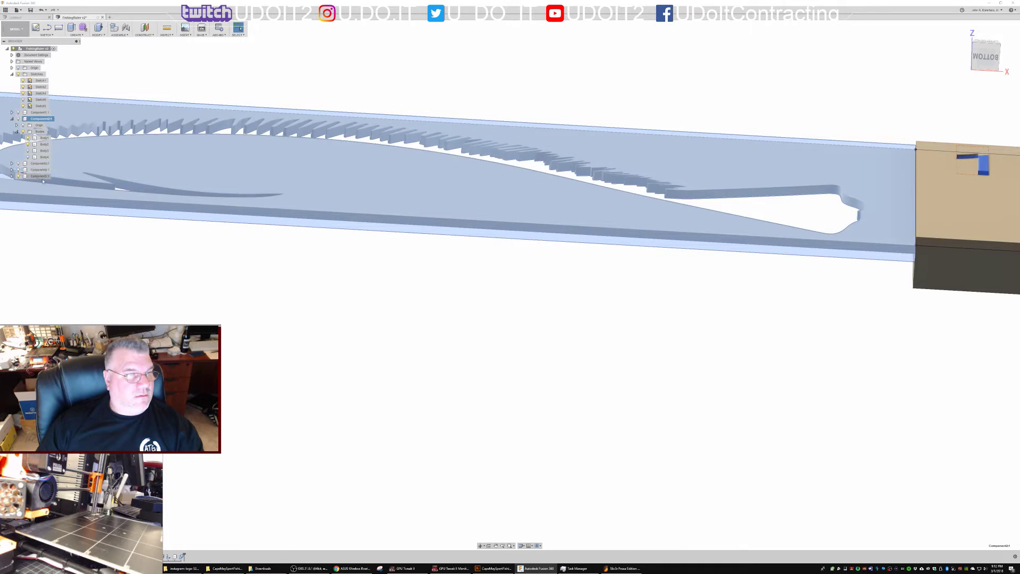
click(18, 176)
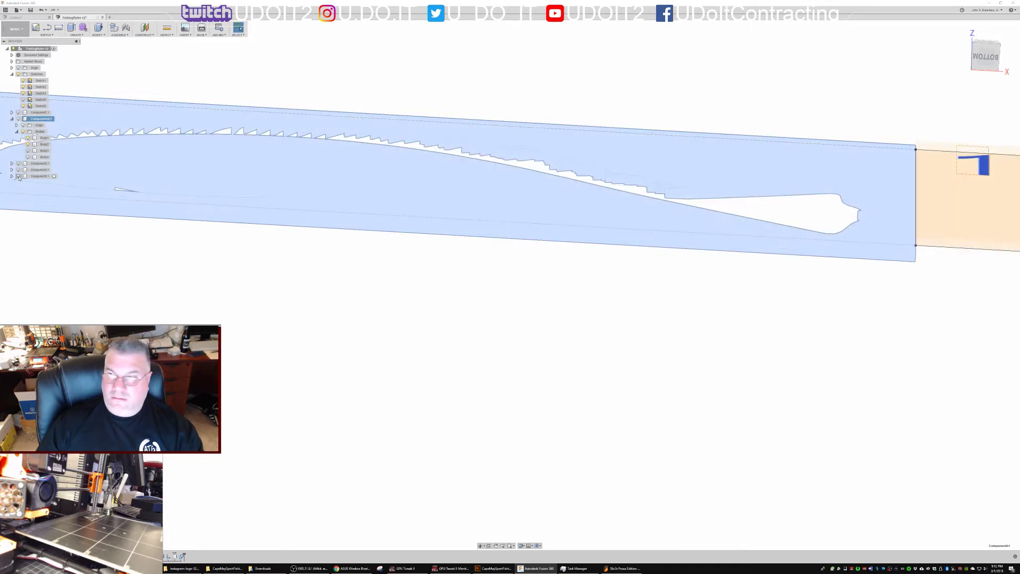
shift+middle_drag(724, 276, 756, 414)
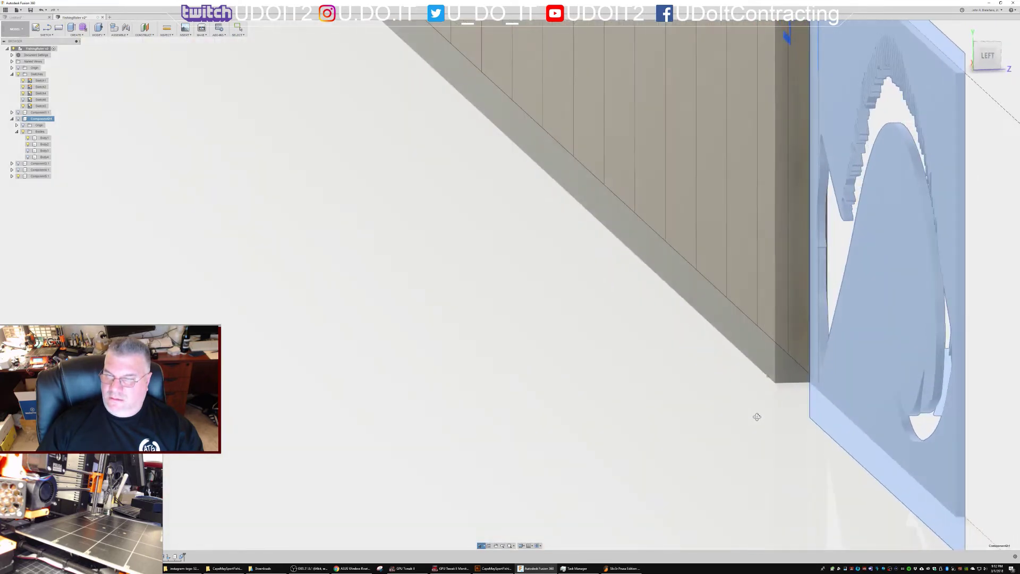
Try to move the ruler's end face point to point, from its lower corner to the fish plate's far lower corner
click(791, 292)
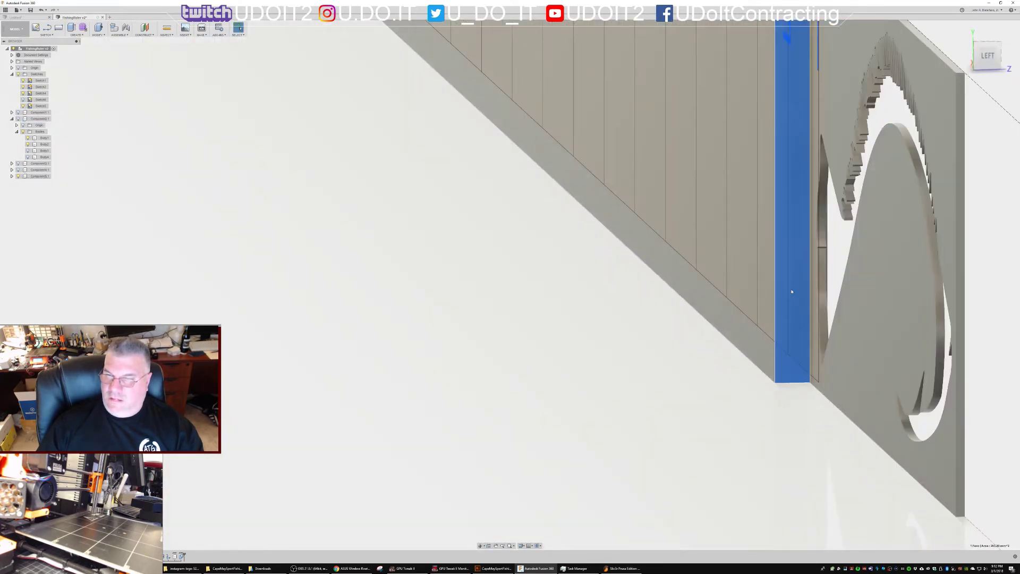
right_click(790, 292)
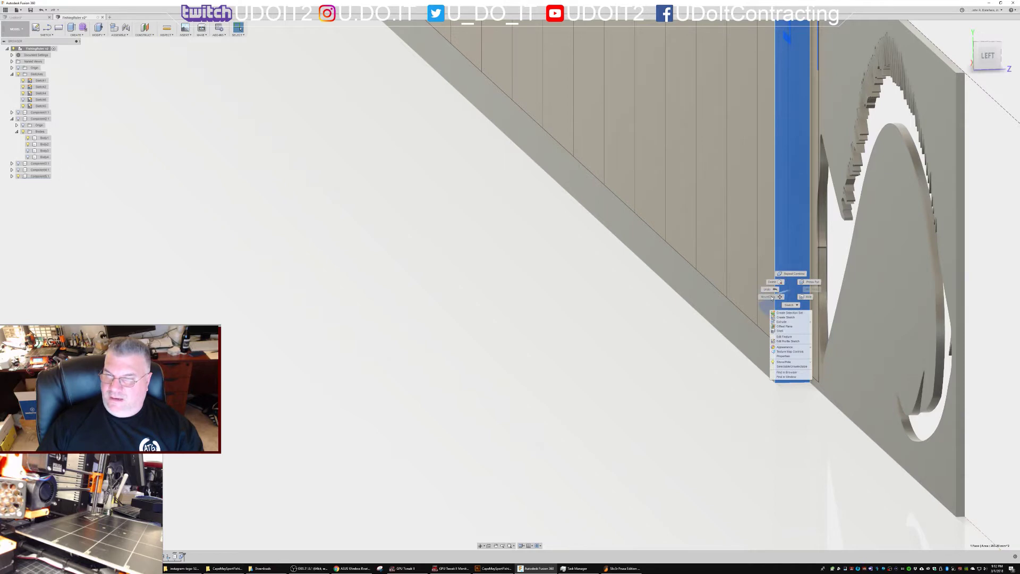
click(768, 297)
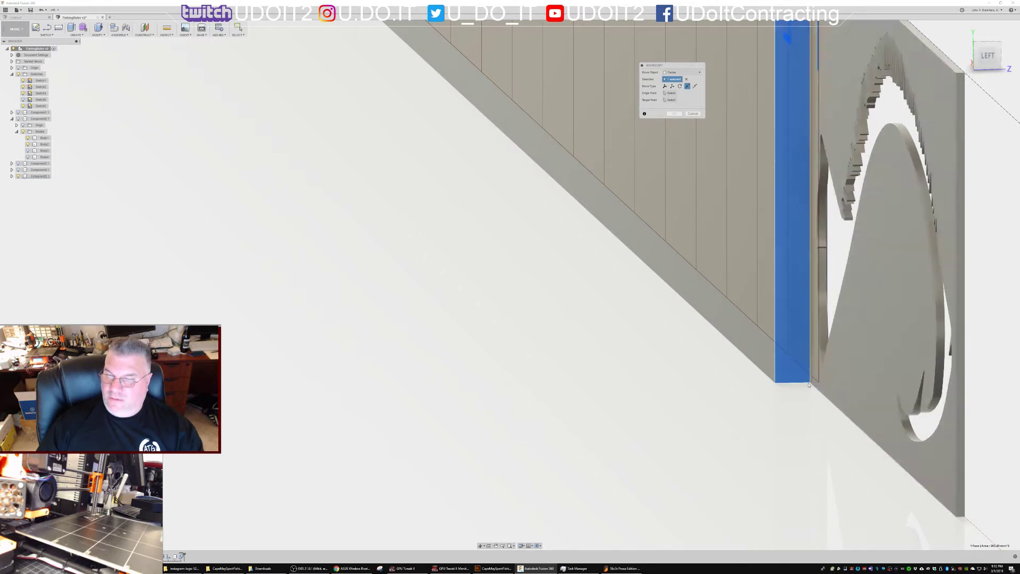
shift+middle_drag(810, 384, 799, 365)
click(797, 362)
click(804, 366)
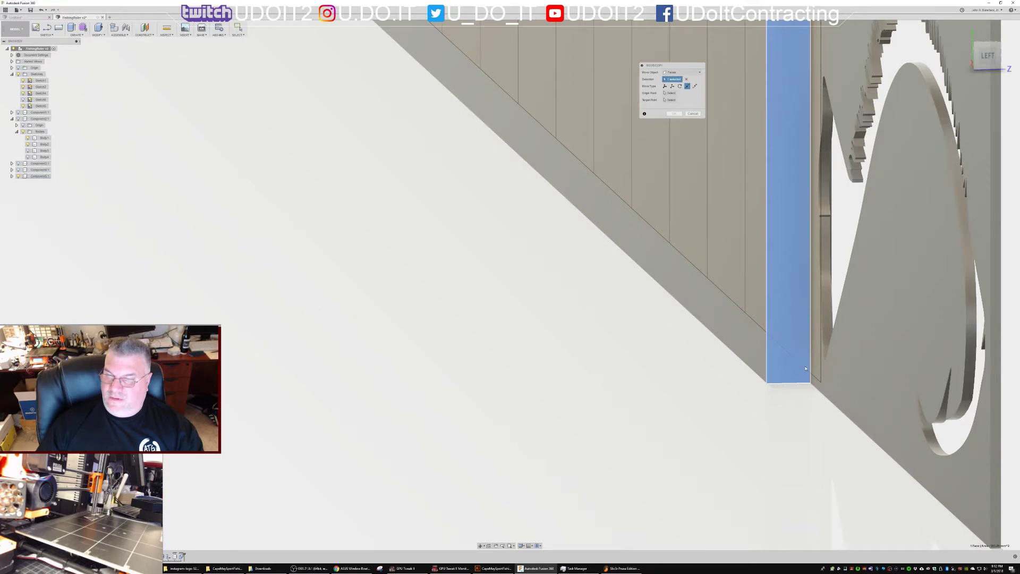
click(675, 94)
click(811, 384)
middle_drag(993, 489, 988, 469)
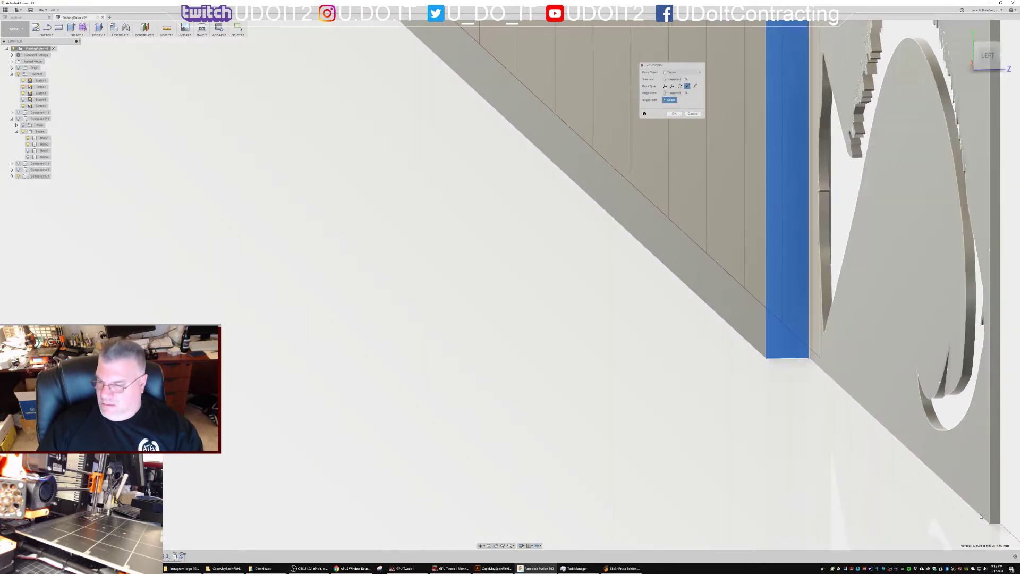
scroll(994, 526, up, 3)
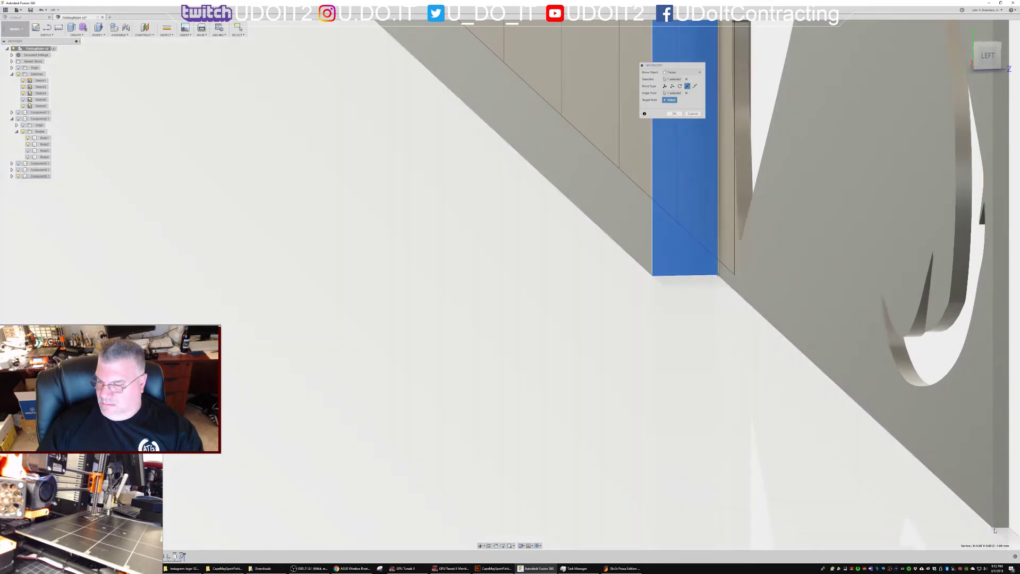
click(995, 530)
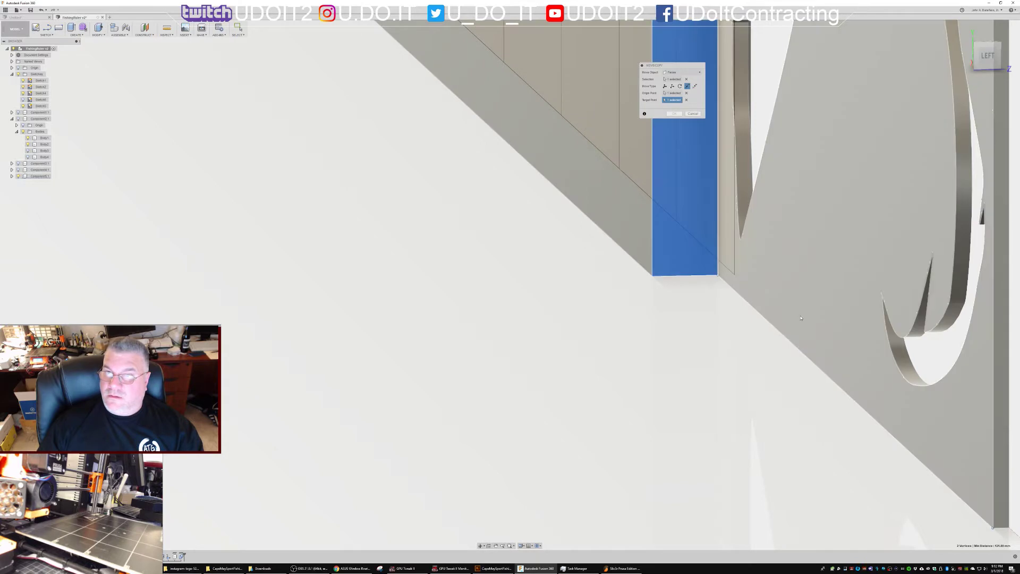
scroll(798, 322, down, 5)
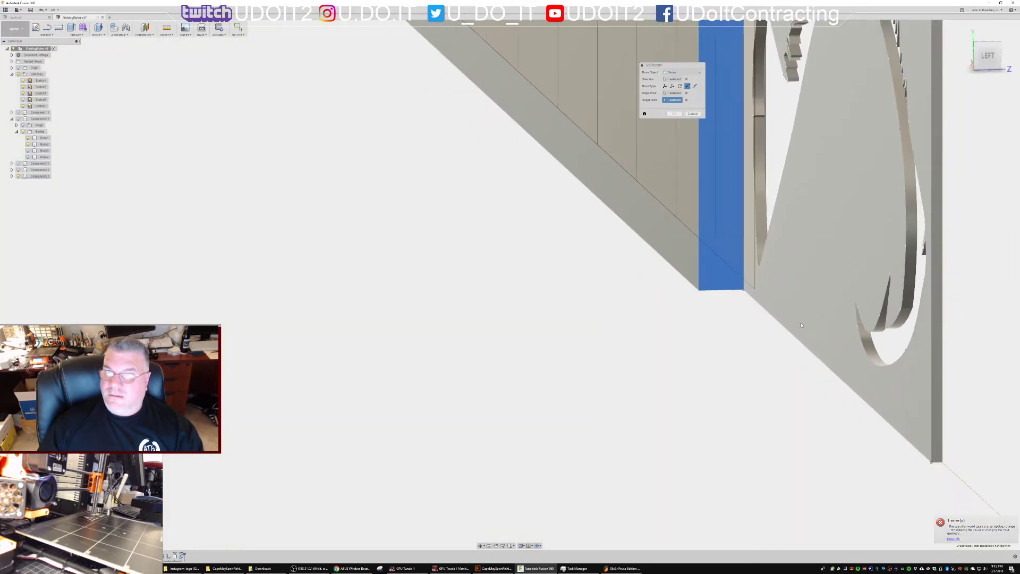
Read the error details for the attempted face move and dismiss them
shift+middle_drag(798, 327, 851, 61)
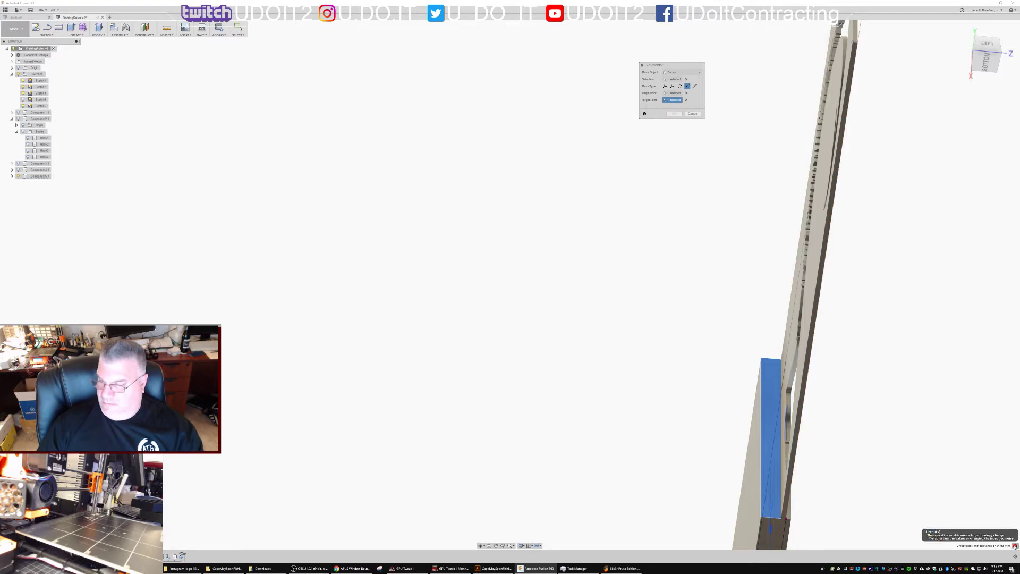
click(1014, 546)
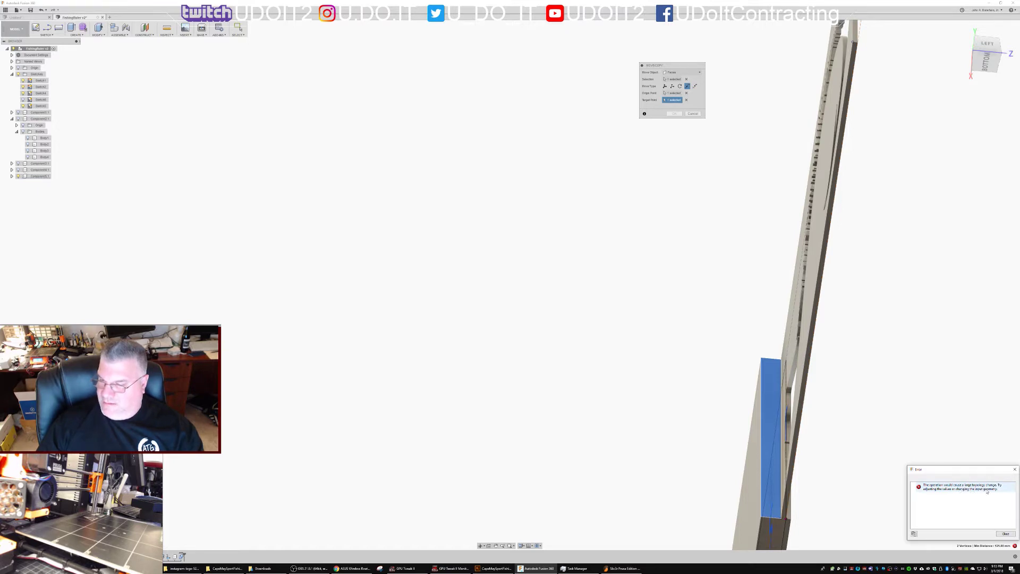
click(1006, 534)
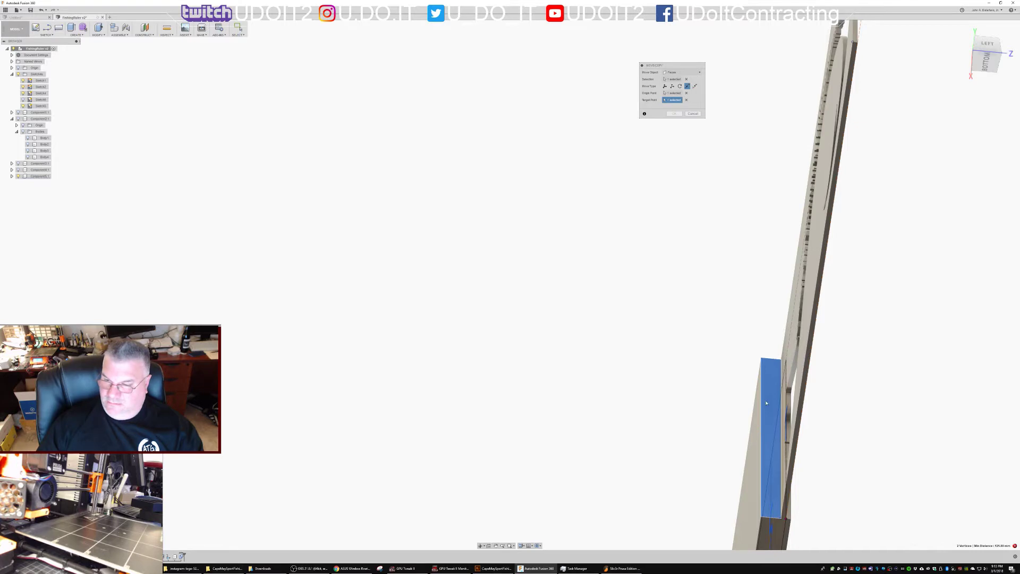
Retry the point-to-point face move of the ruler's end face, from its lower corner to the fish plate's far end
click(772, 406)
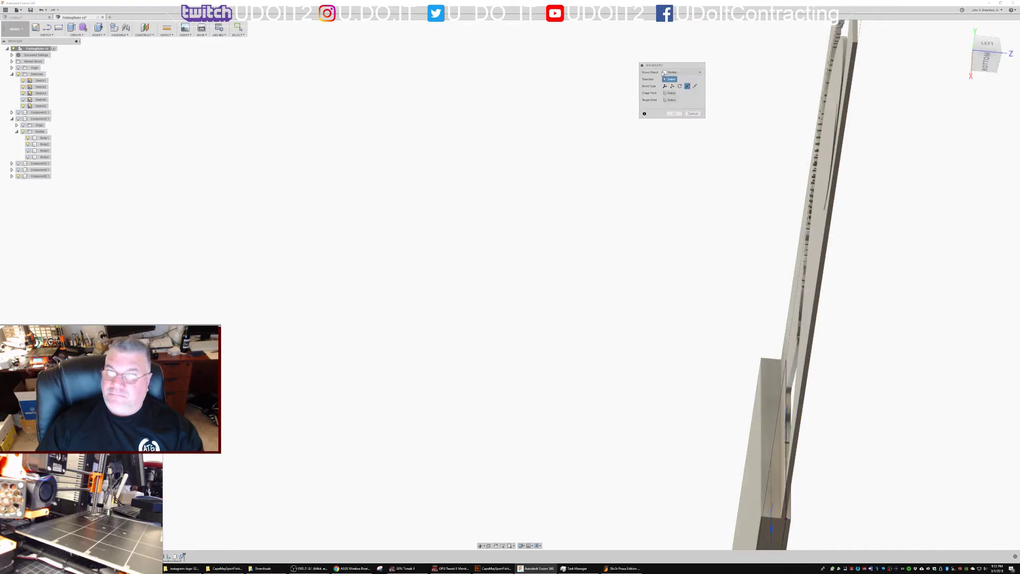
click(681, 72)
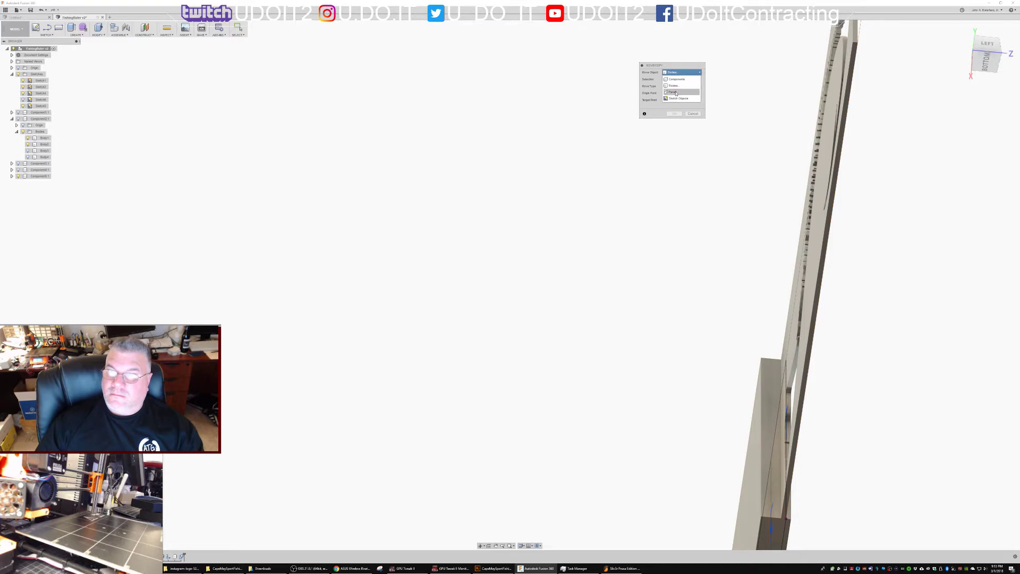
click(674, 92)
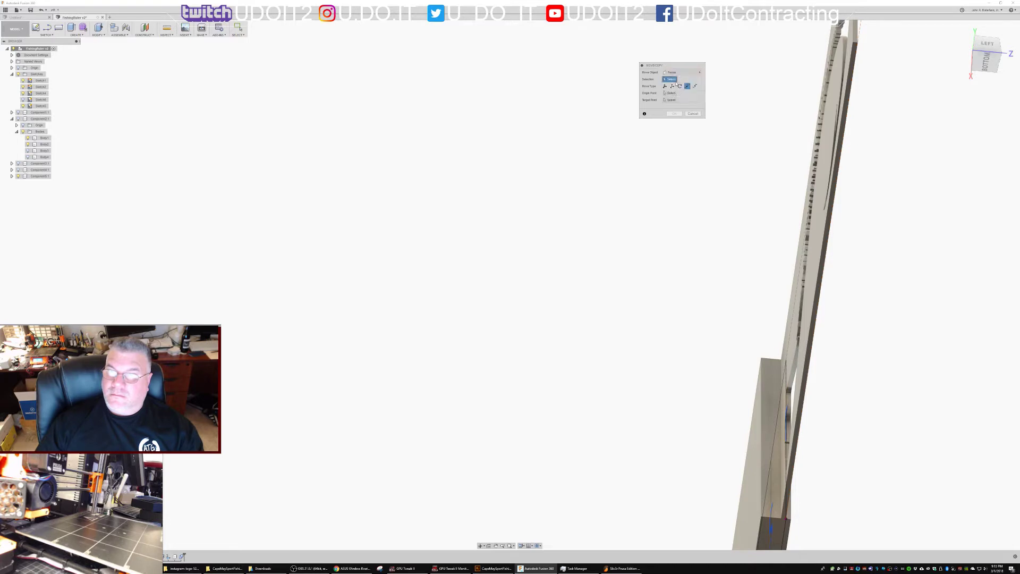
click(775, 429)
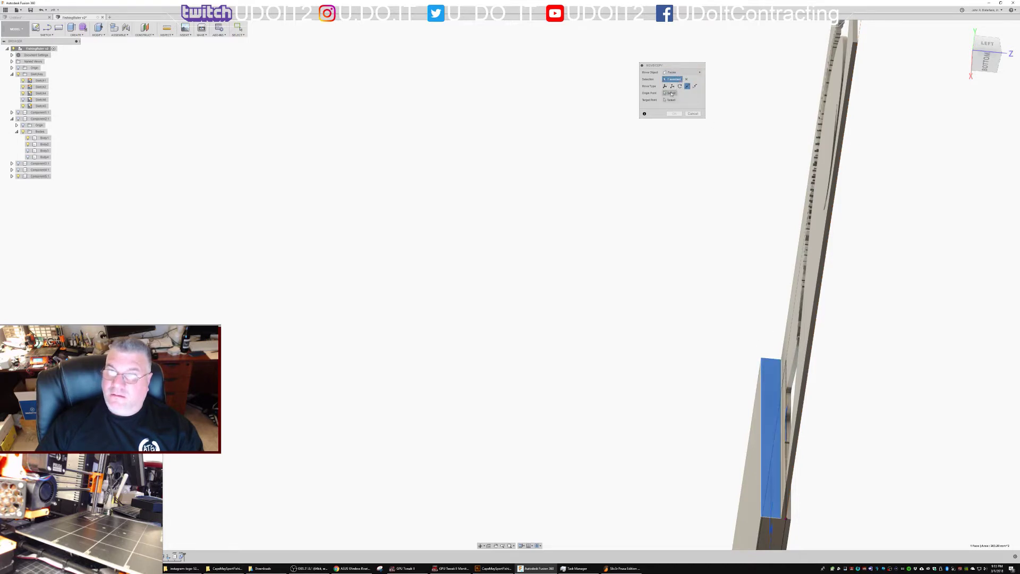
click(671, 93)
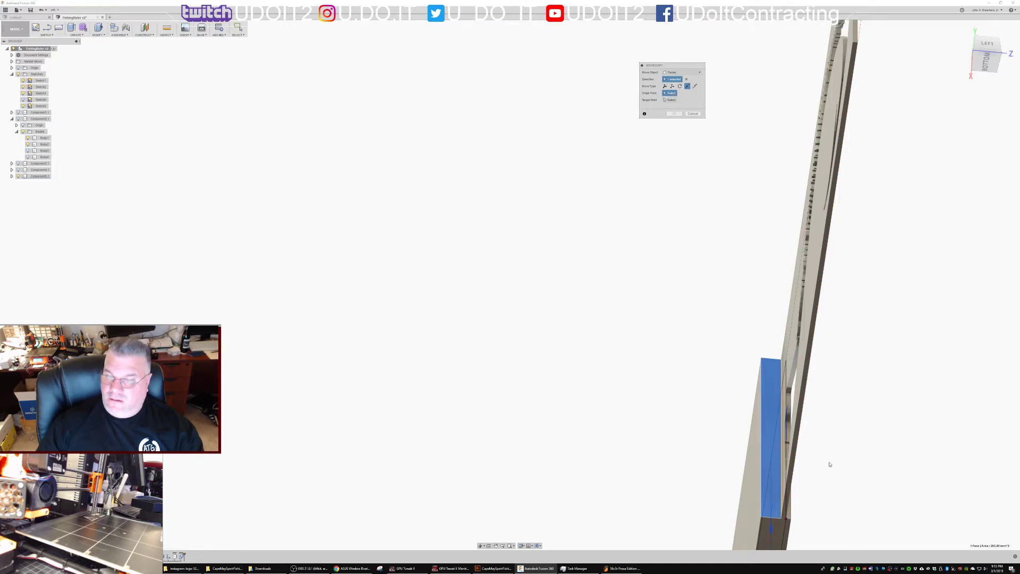
click(781, 520)
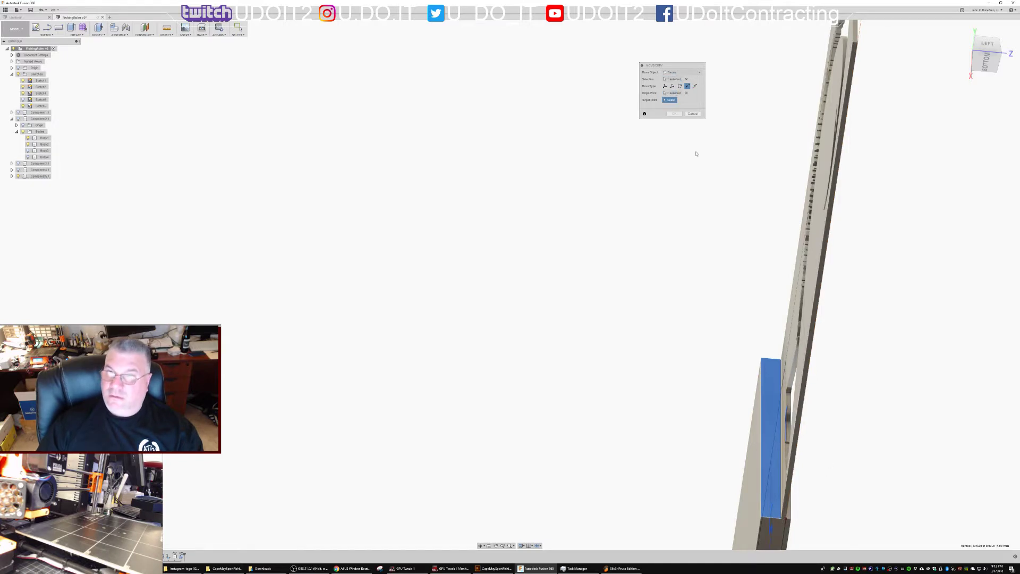
click(853, 44)
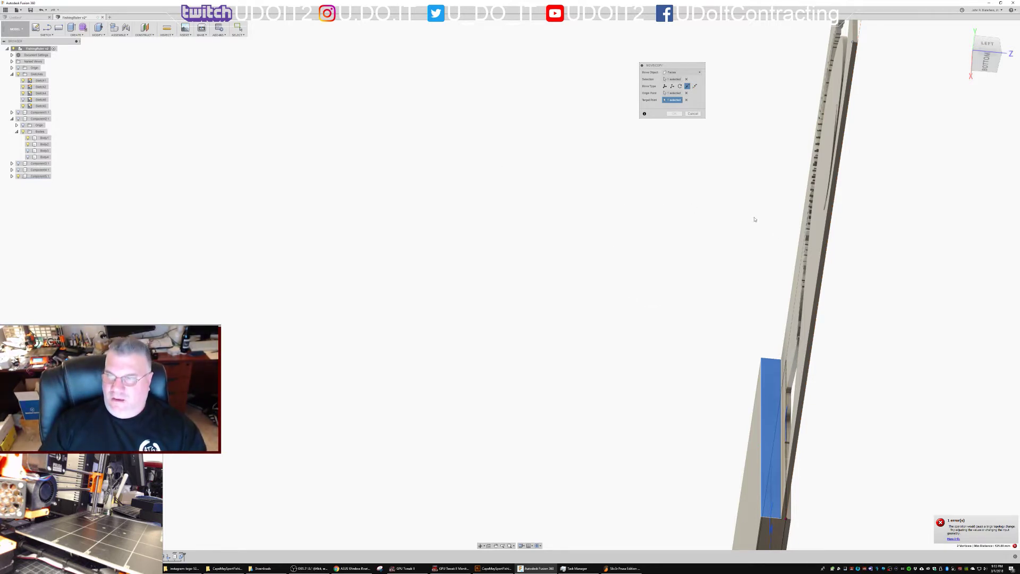
shift+middle_drag(911, 255, 843, 269)
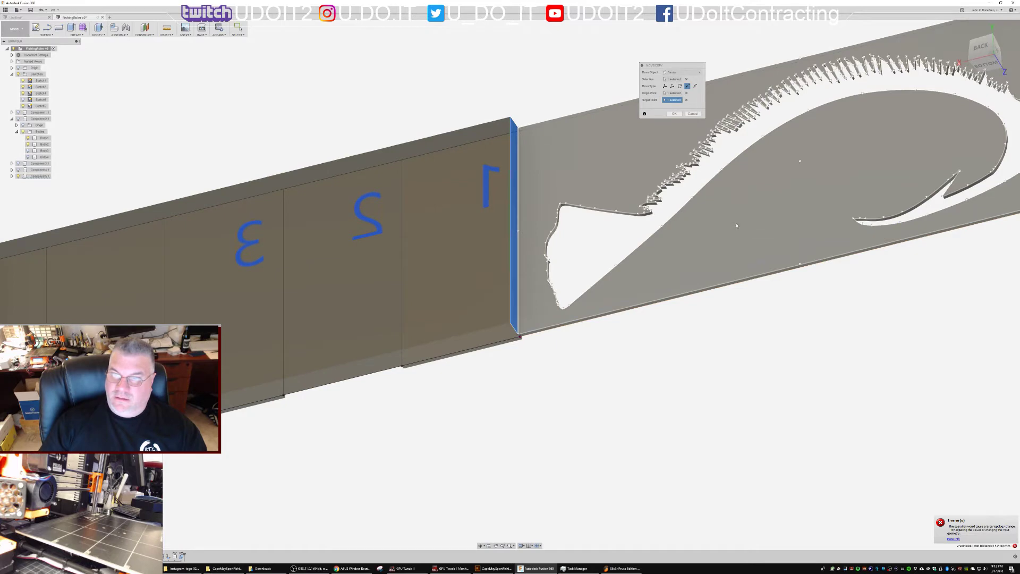
click(941, 209)
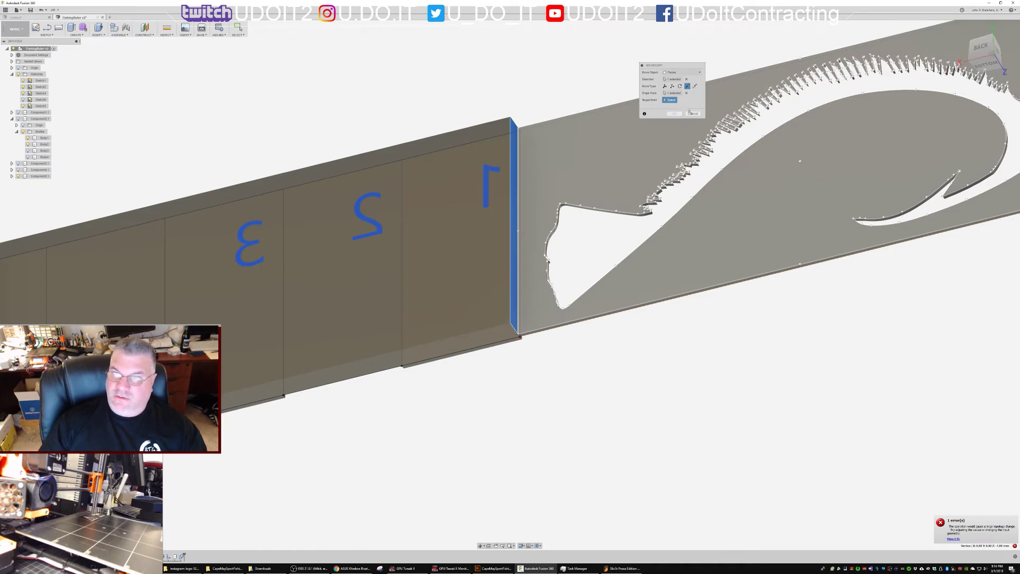
click(693, 115)
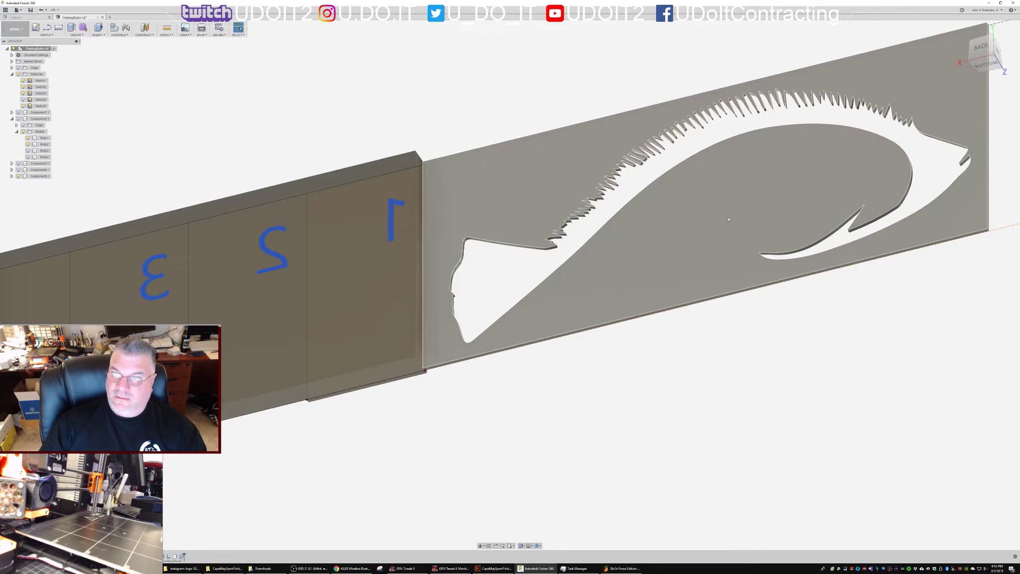
click(677, 151)
key(Escape)
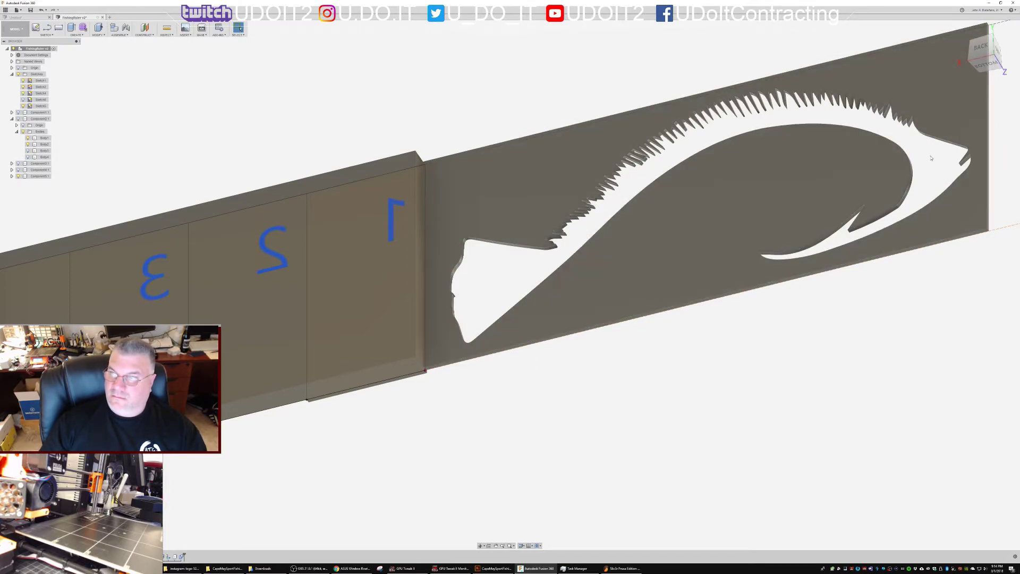
Turn on the visibility of the crescent-shaped gill body inside the fish plate's head
shift+middle_drag(956, 312, 396, 361)
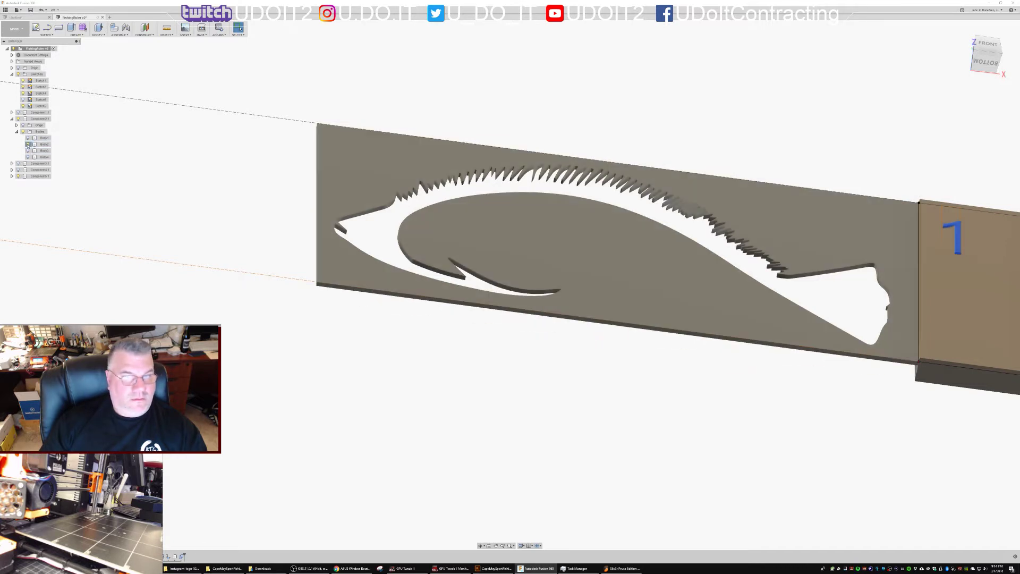
click(28, 138)
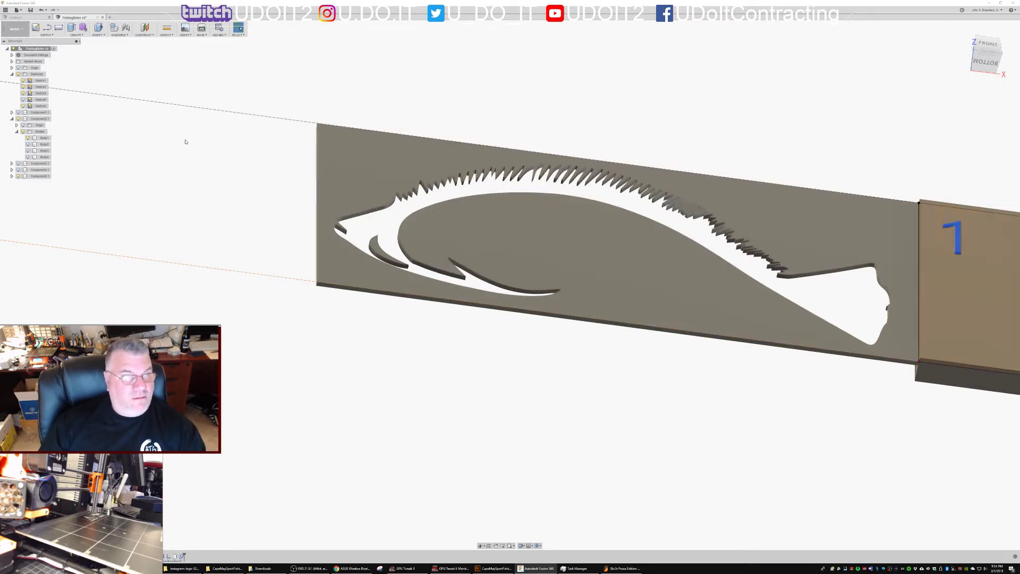
shift+middle_drag(761, 379, 767, 345)
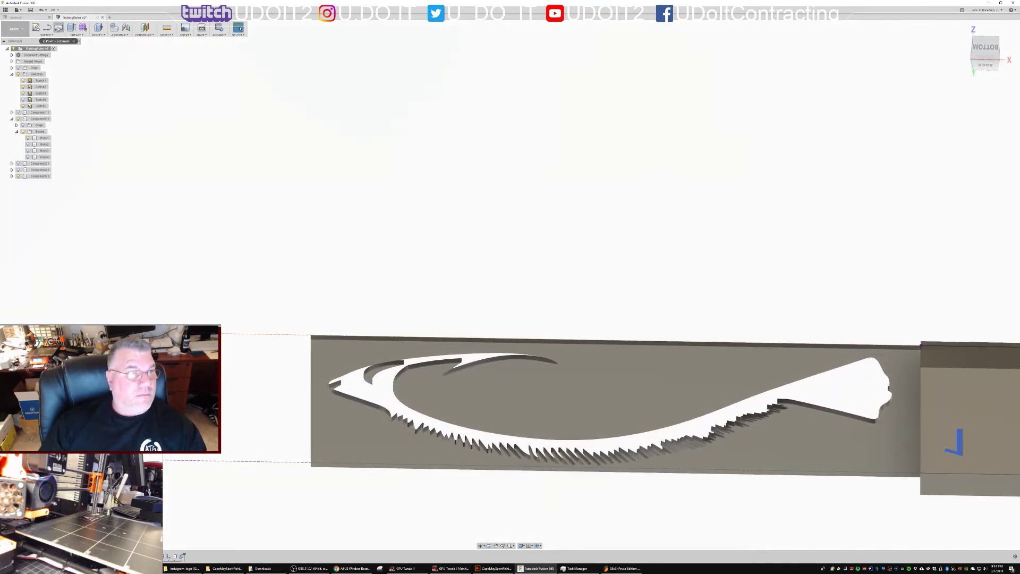
click(58, 28)
click(313, 343)
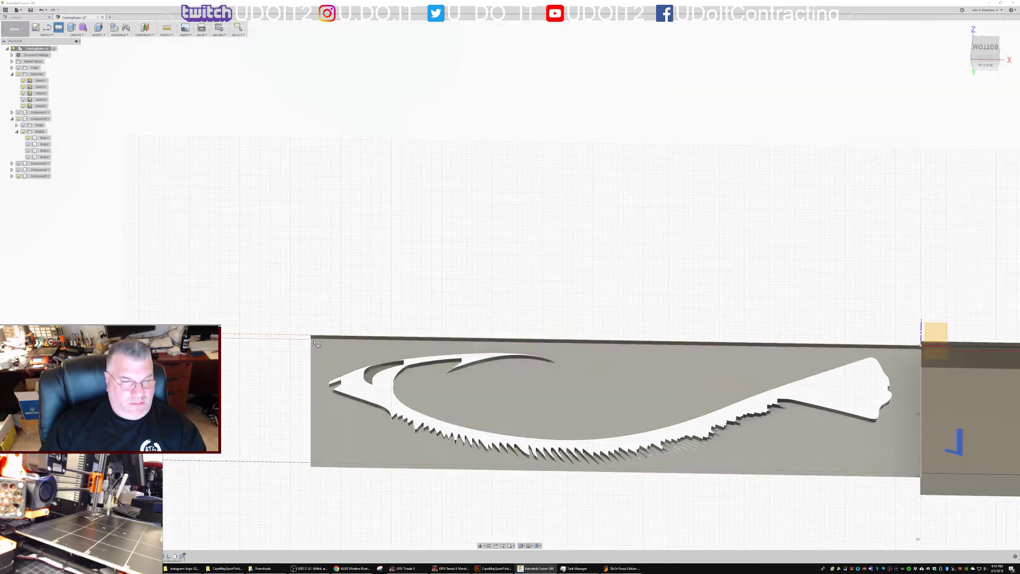
key(Escape)
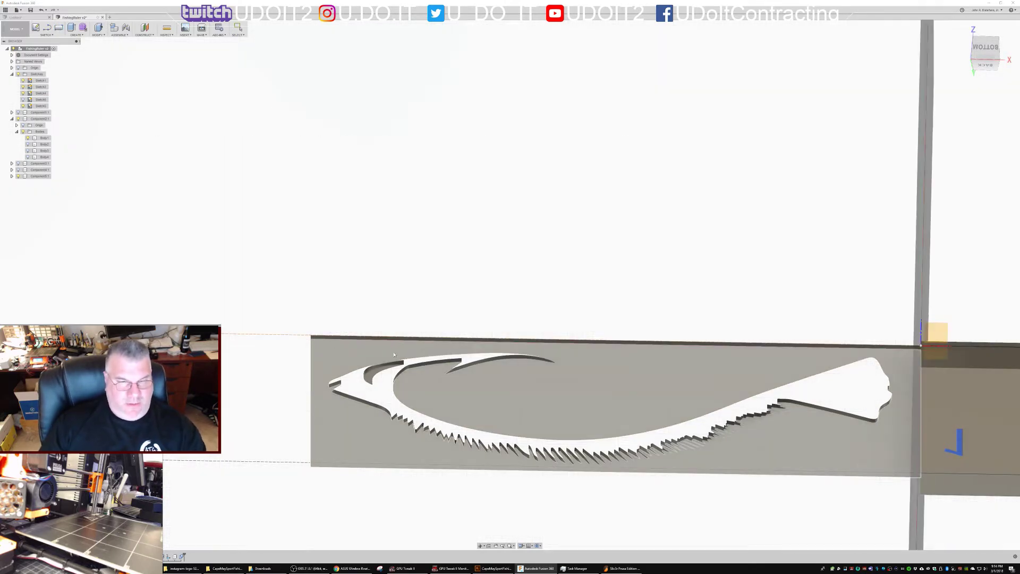
Start a sketch on the fish plate's back face and draw a rectangle covering the whole plate from corner to corner
key(p)
click(394, 354)
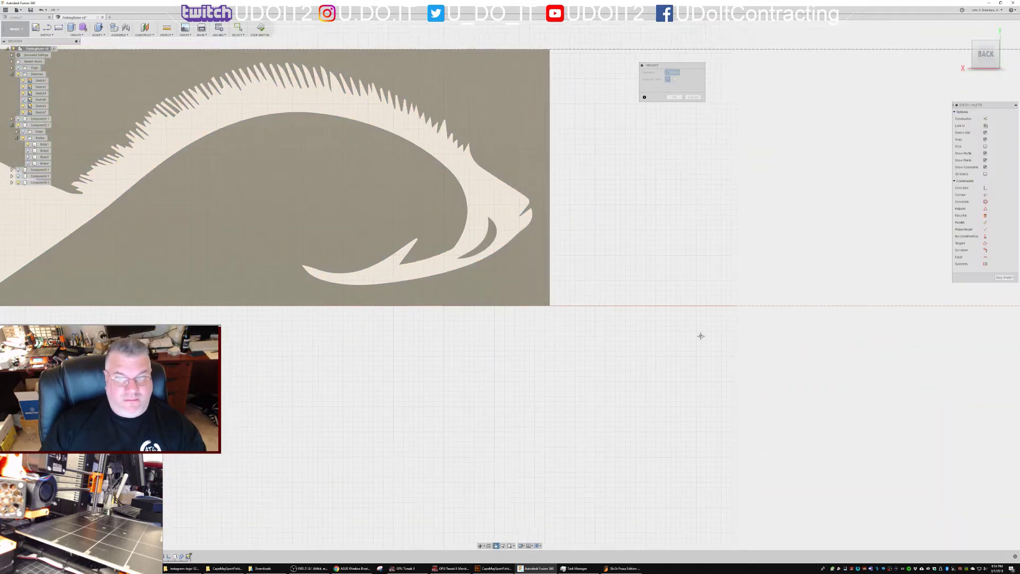
click(59, 28)
click(831, 100)
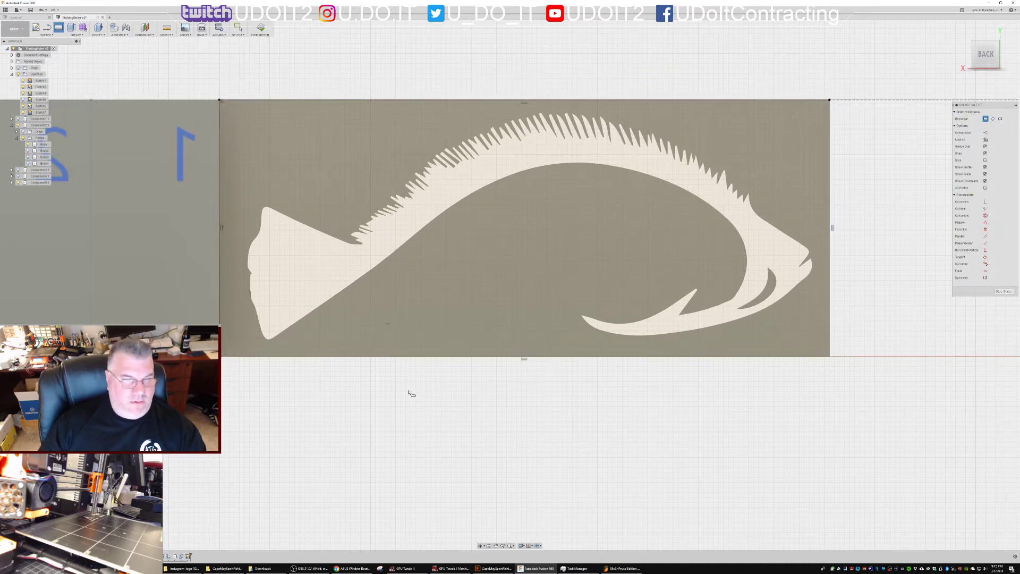
key(Escape)
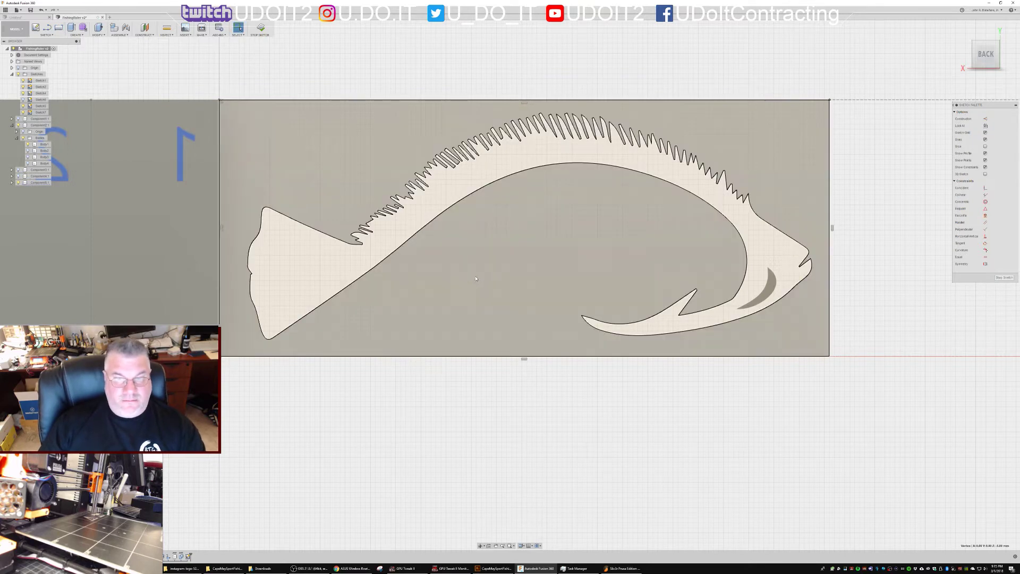
Start extruding the sketch profiles covering the fish plate and try ending the extrusion at the ruler's back face with the To Object extent
click(392, 237)
ctrl+click(395, 229)
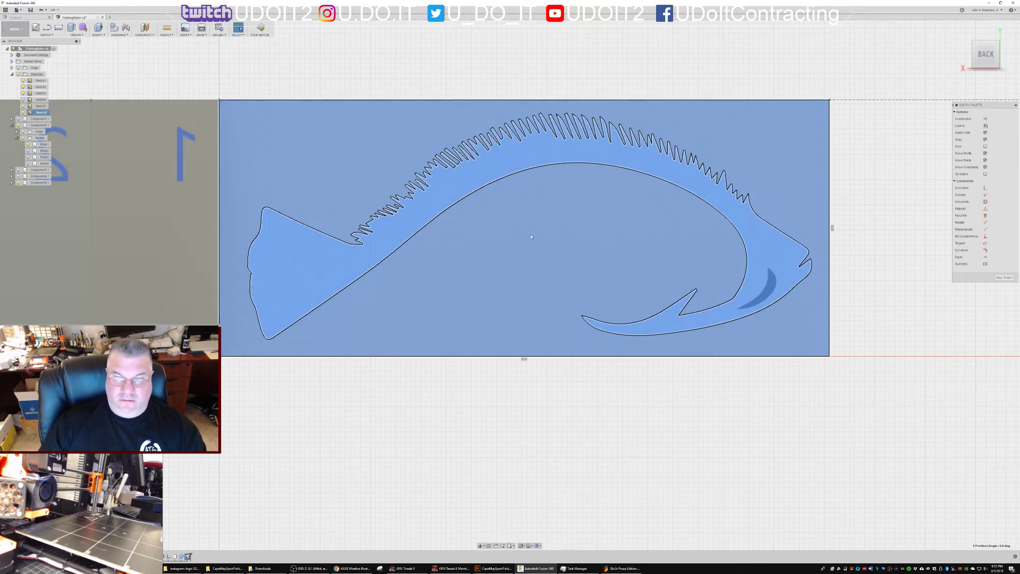
key(e)
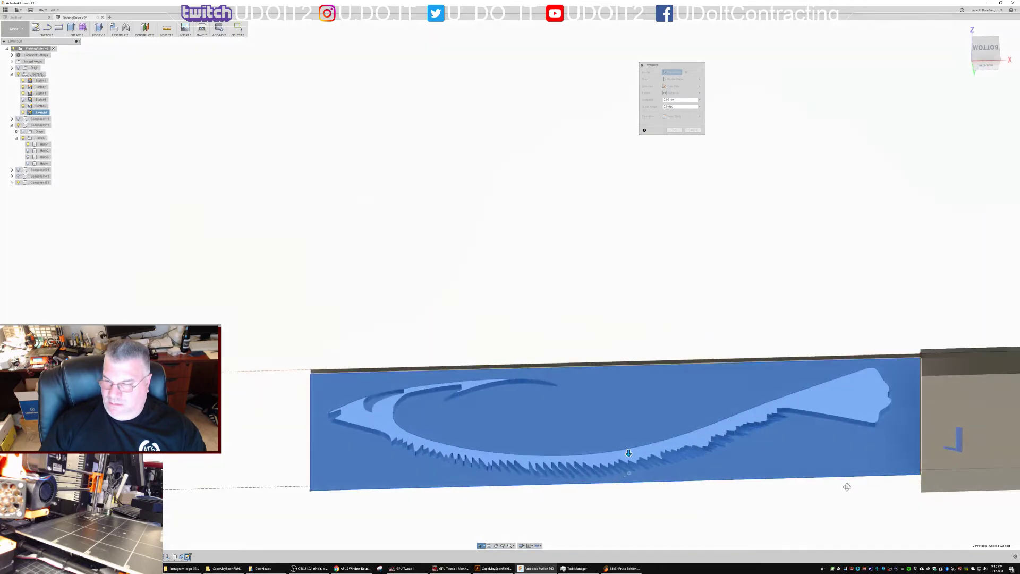
shift+middle_drag(852, 487, 951, 396)
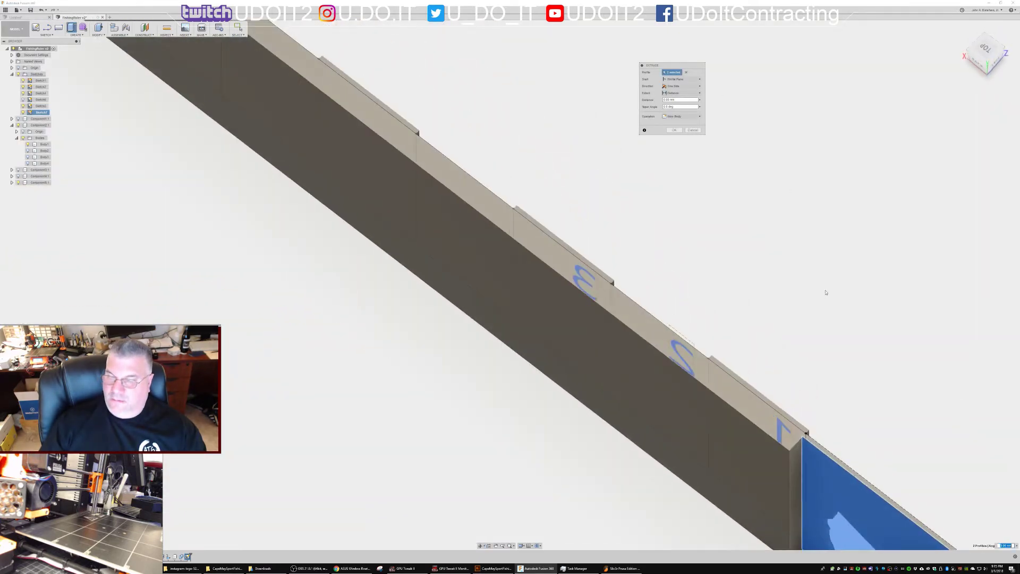
middle_drag(883, 308, 672, 86)
click(680, 93)
click(677, 106)
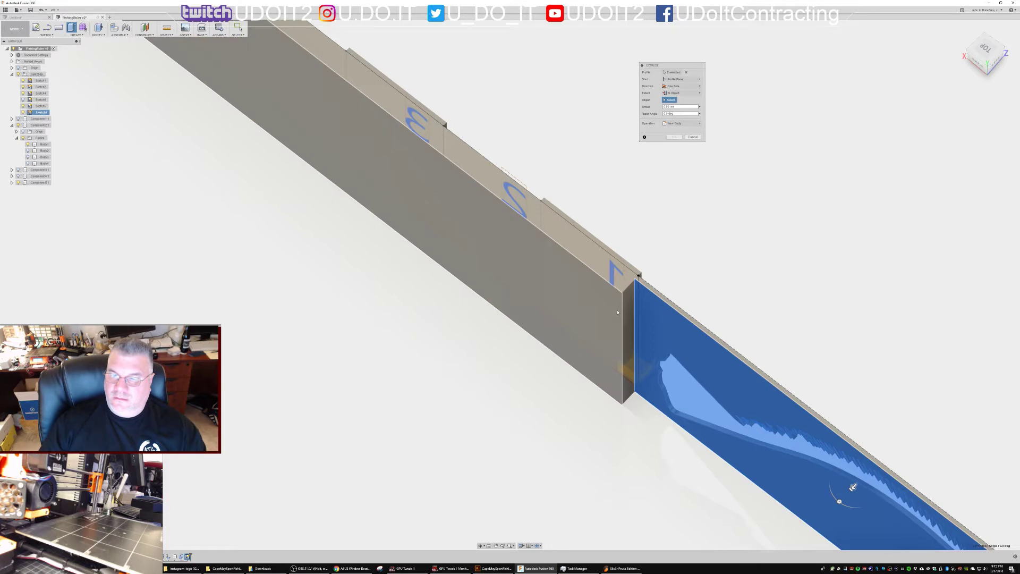
click(618, 313)
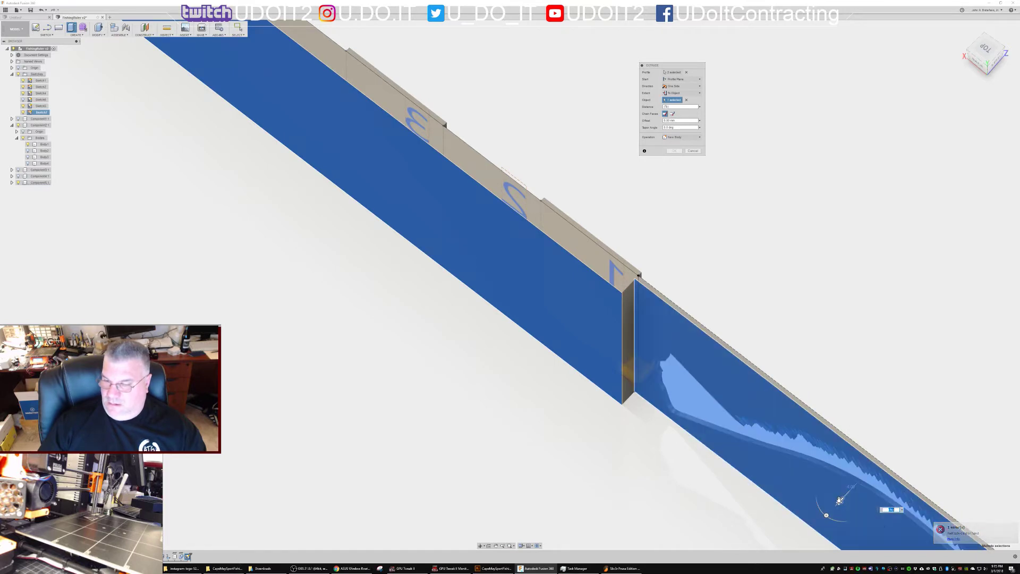
click(839, 500)
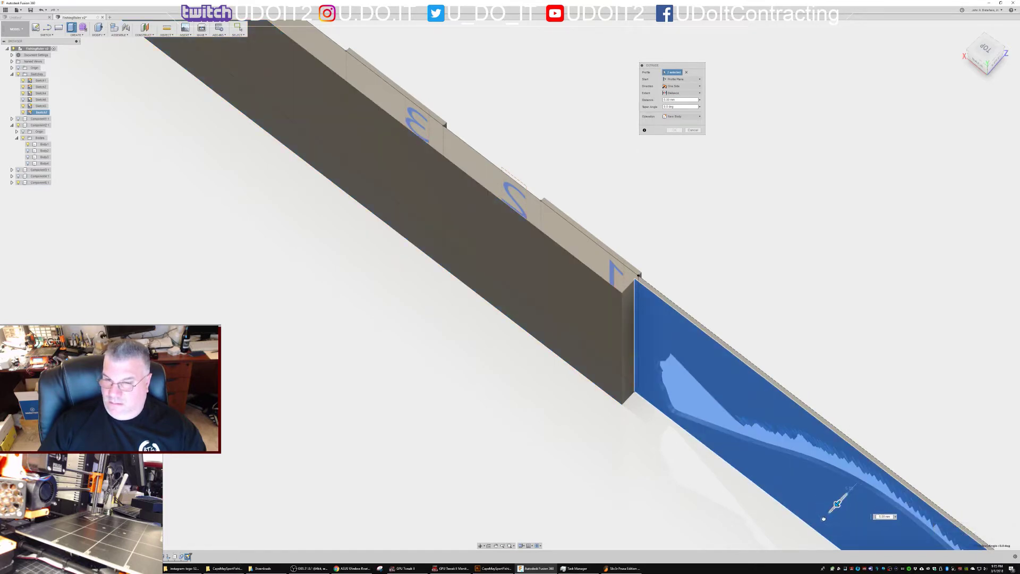
Extrude the profiles by distance until flush with the ruler's back face, using the Join operation
drag(821, 521, 831, 510)
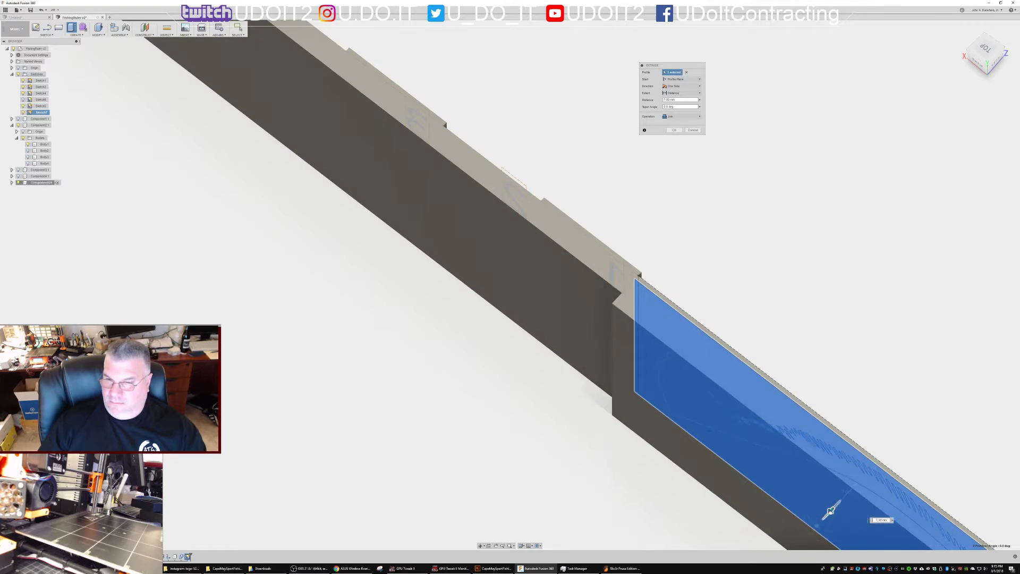
drag(830, 511, 844, 503)
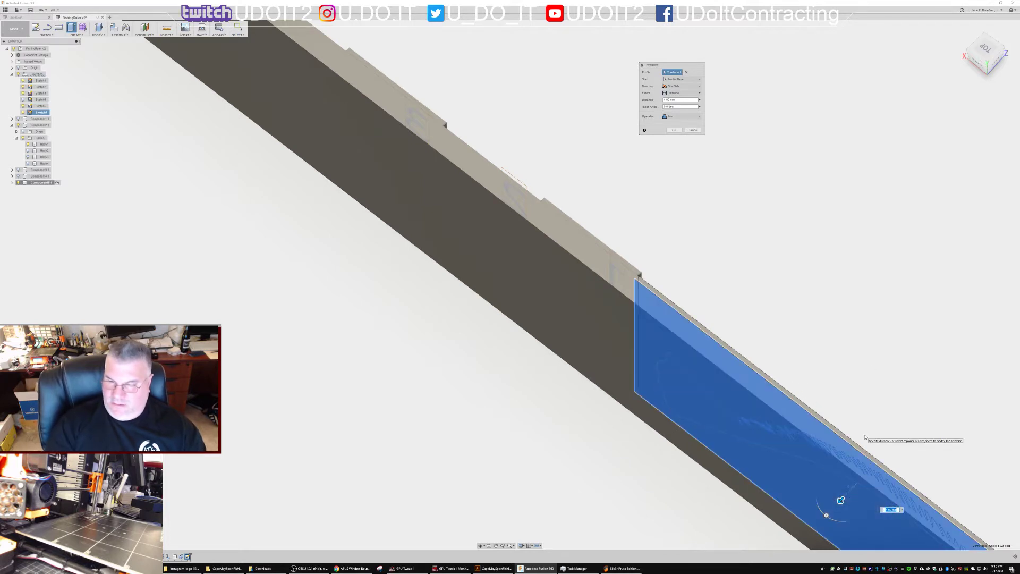
key(Return)
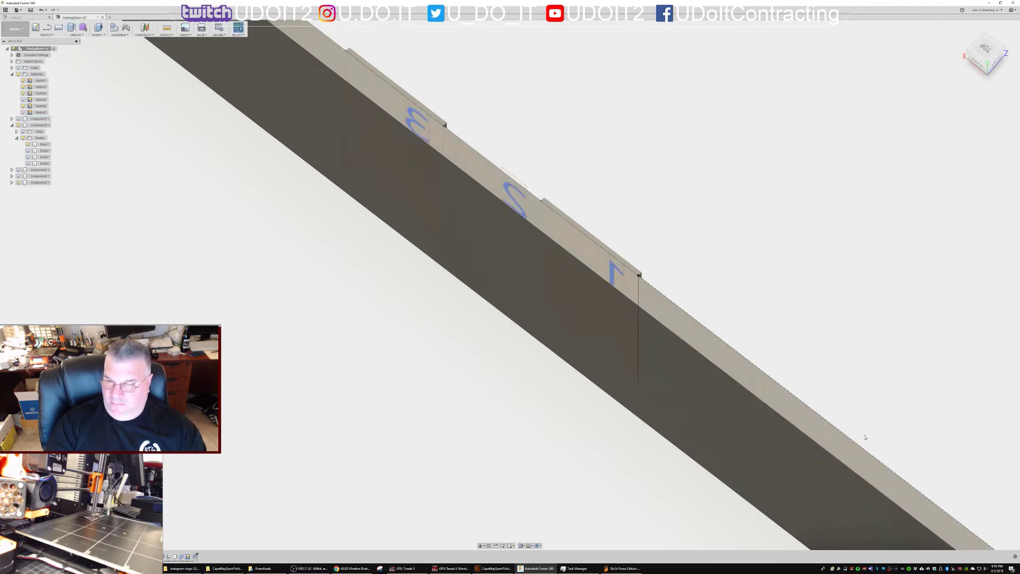
shift+middle_drag(726, 267, 499, 202)
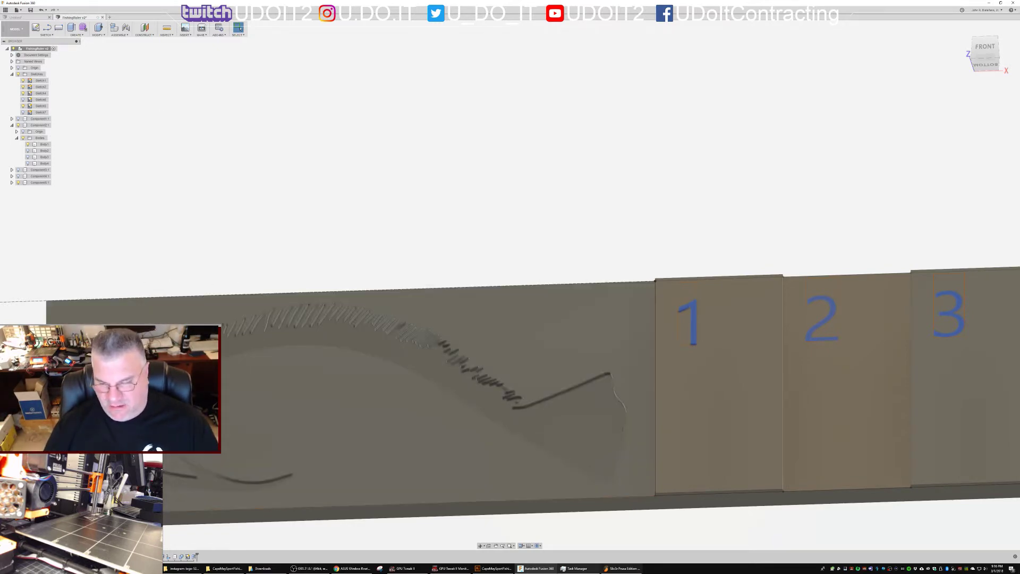
Switch to Slic3r Prusa Edition and examine the sliced fish logo's layer preview, focusing on the dorsal fin spikes and the small isolated detail beneath them
key(alt+Tab)
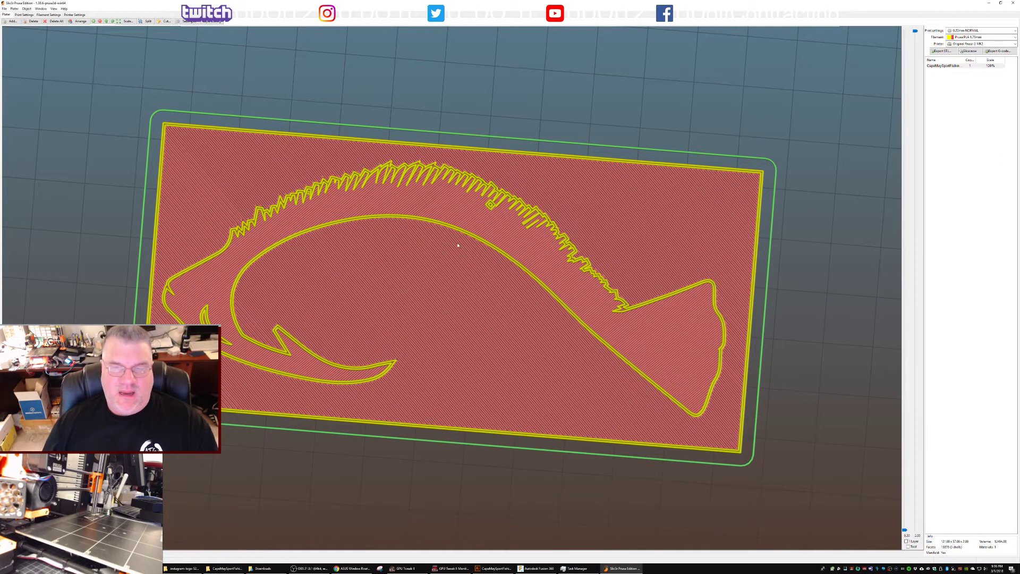
middle_drag(335, 200, 348, 181)
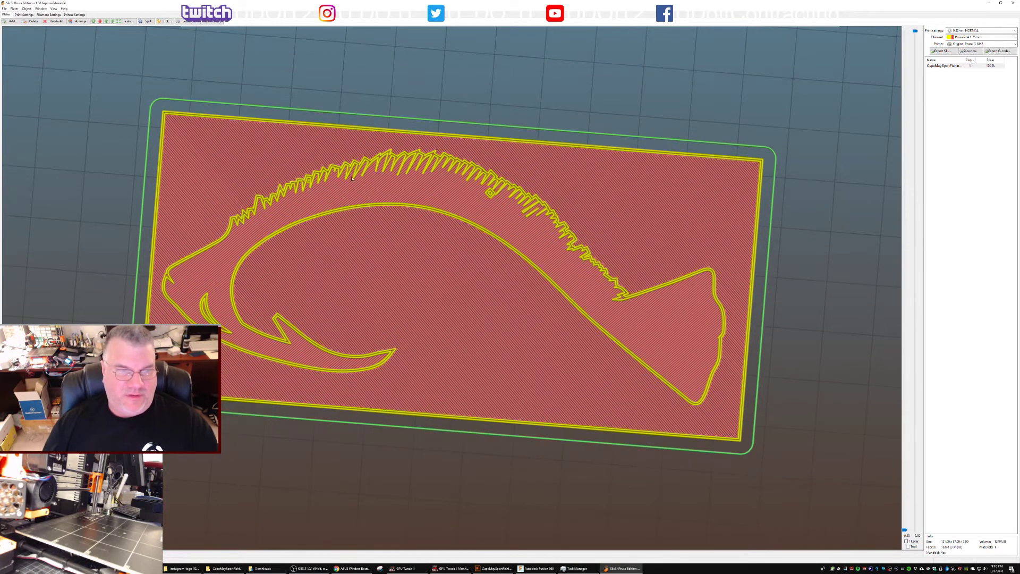
mouse_move(416, 105)
mouse_down()
mouse_move(410, 96)
mouse_move(425, 91)
mouse_move(416, 87)
mouse_up()
drag(397, 172, 488, 199)
scroll(488, 199, up, 5)
scroll(489, 199, up, 3)
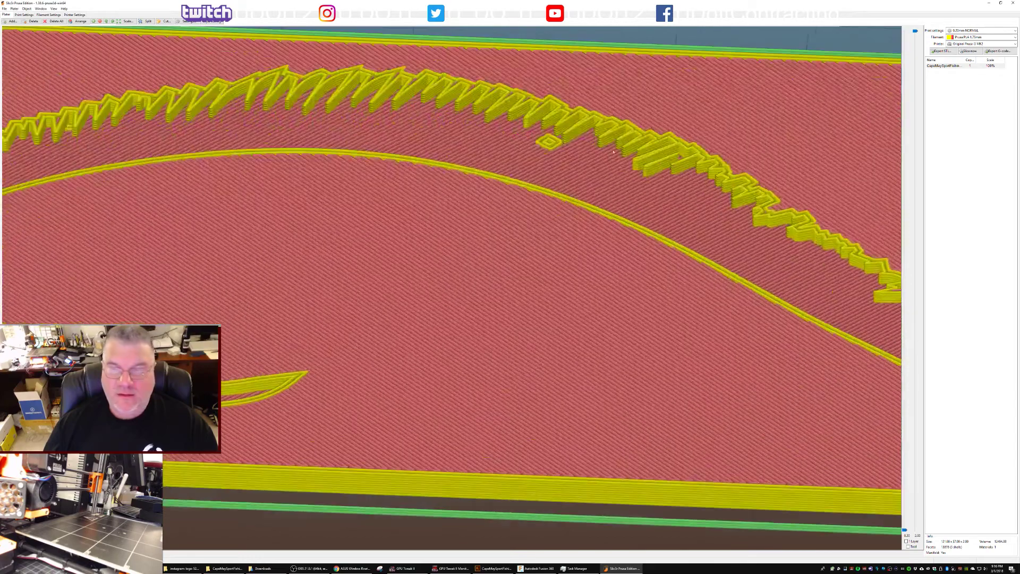
drag(613, 151, 579, 244)
scroll(539, 250, up, 2)
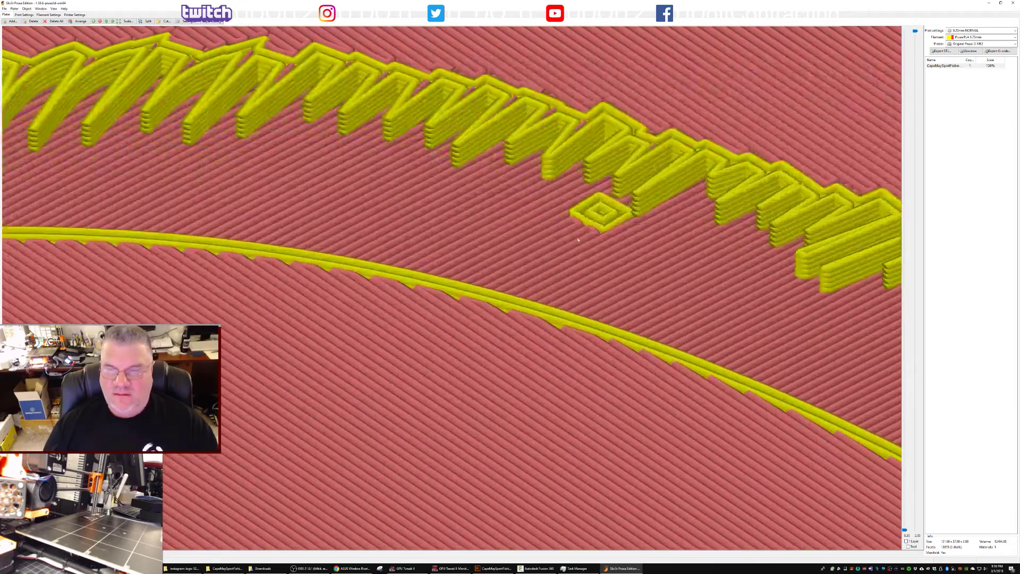
scroll(579, 244, up, 2)
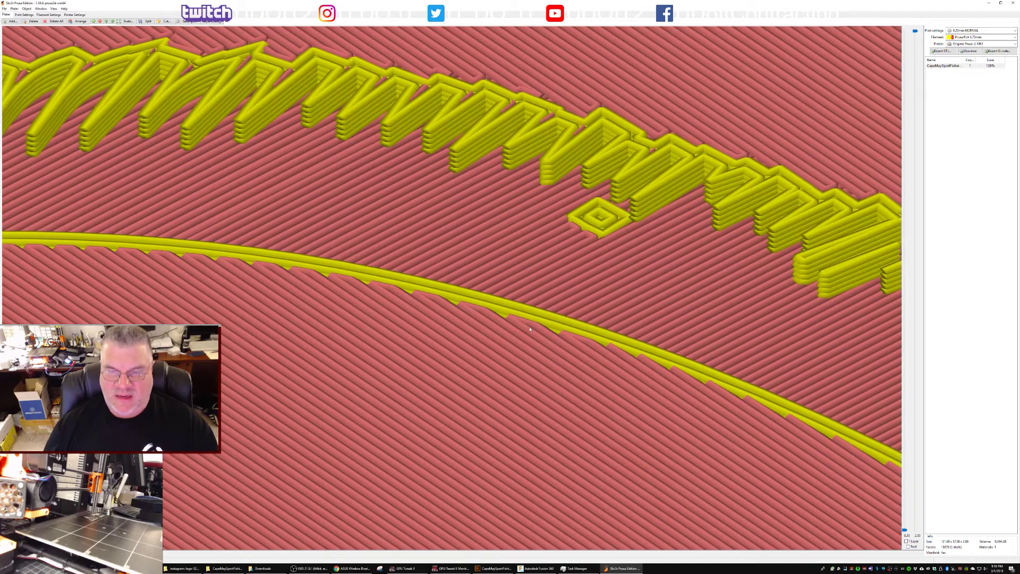
scroll(529, 333, down, 8)
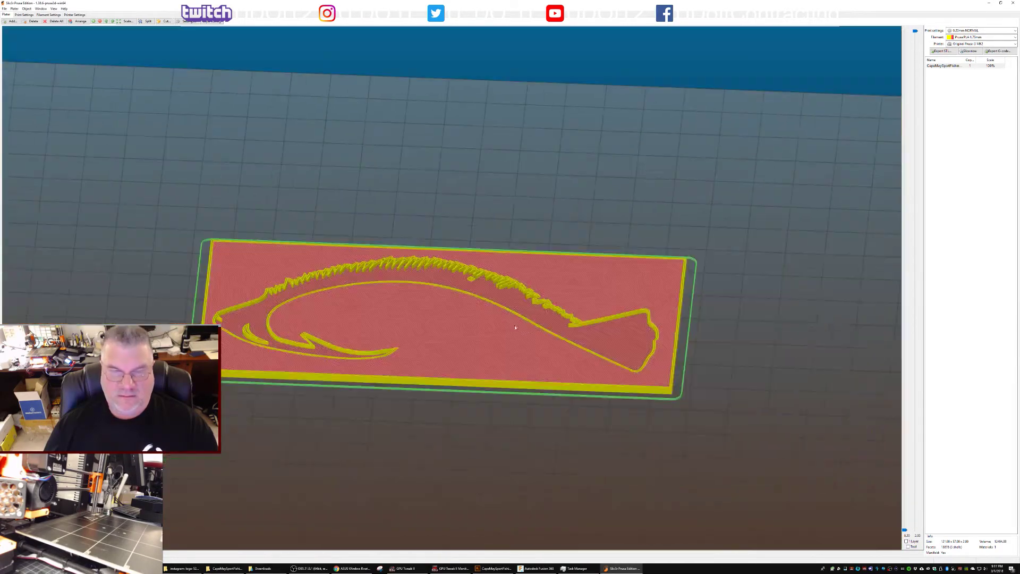
Examine the sliced fish logo from above, inspecting the small isolated square under the fin and the overall outline across the plate
drag(486, 419, 451, 247)
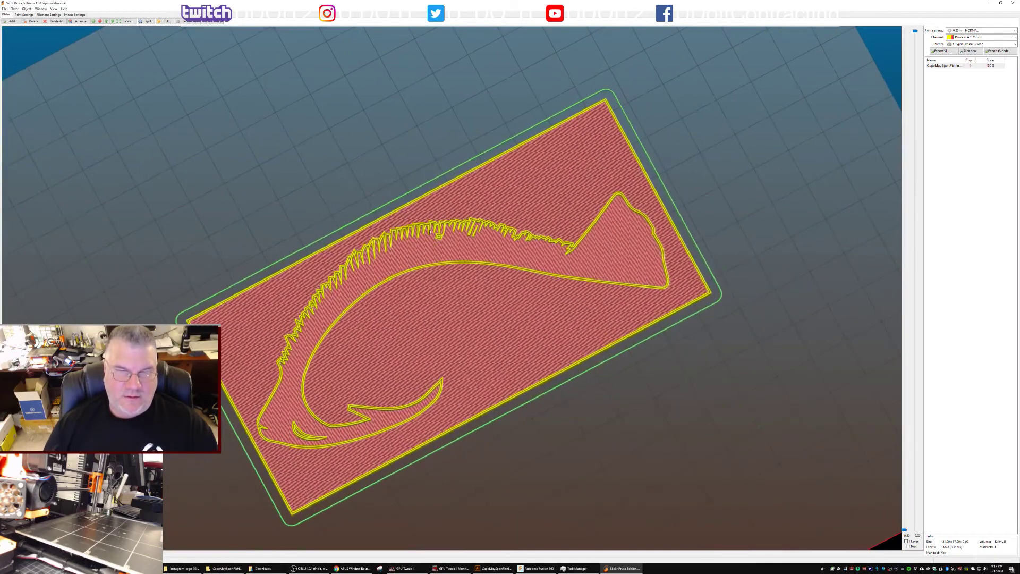
scroll(430, 230, up, 6)
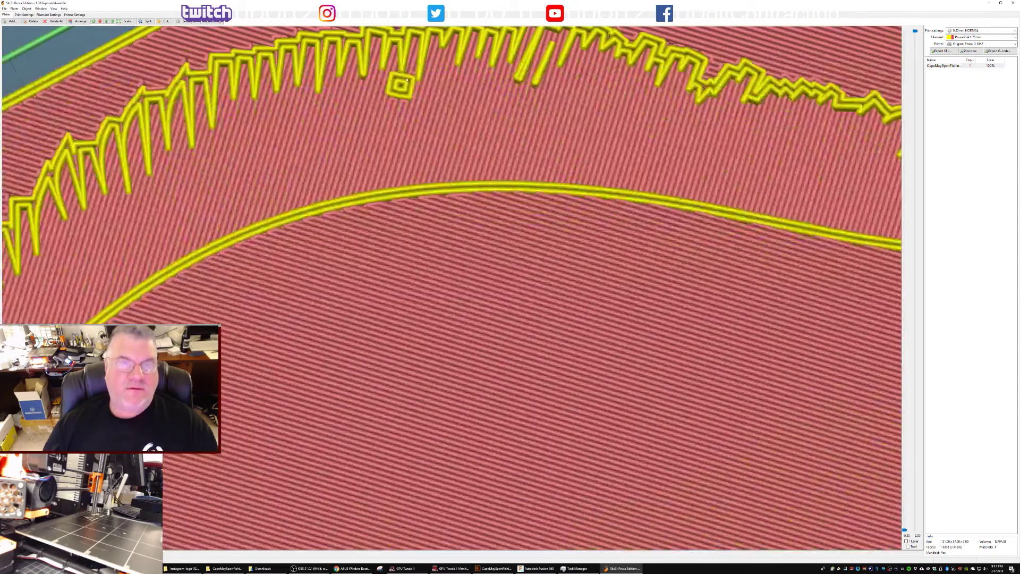
scroll(424, 130, down, 3)
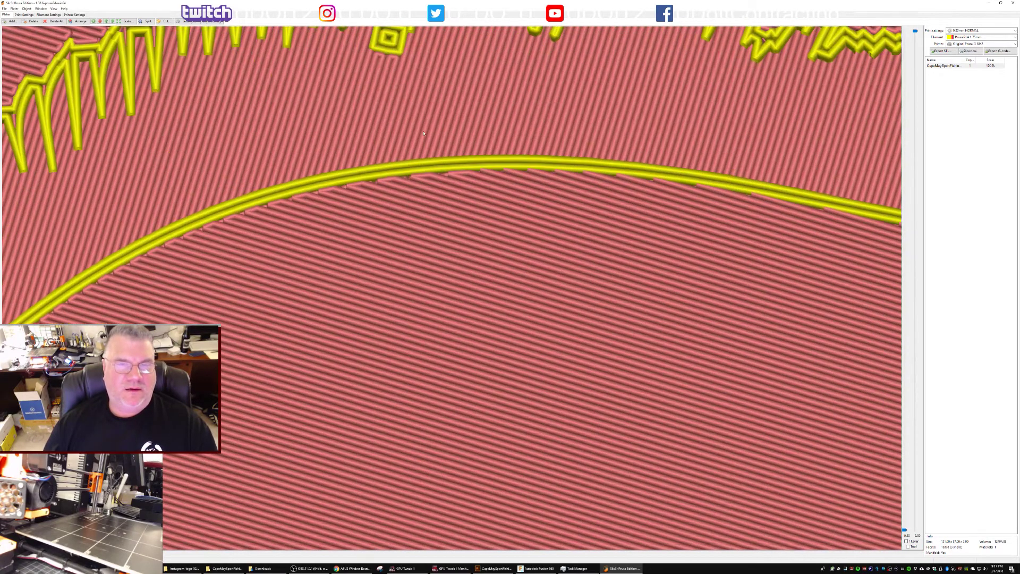
scroll(424, 138, down, 6)
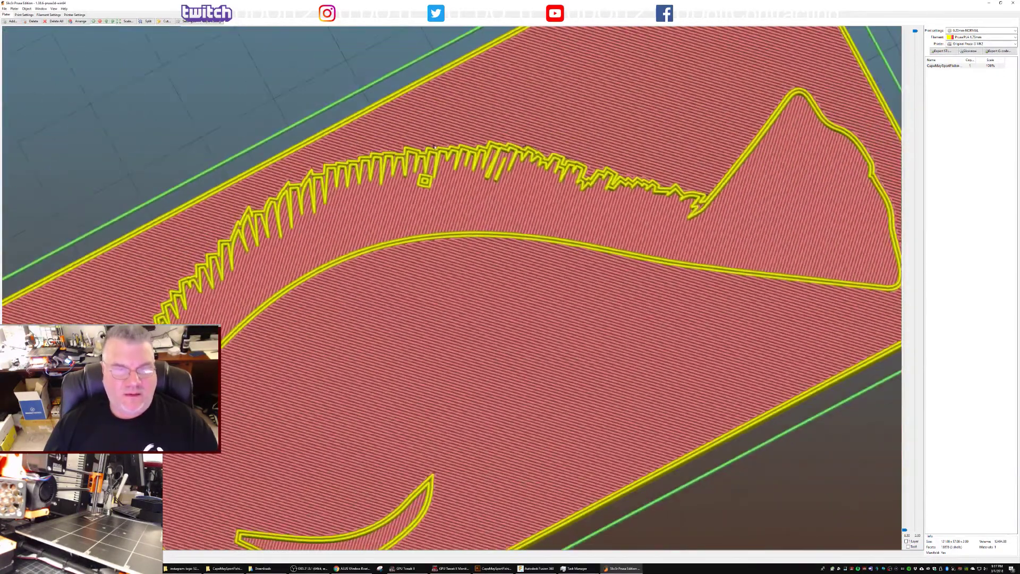
drag(521, 272, 441, 314)
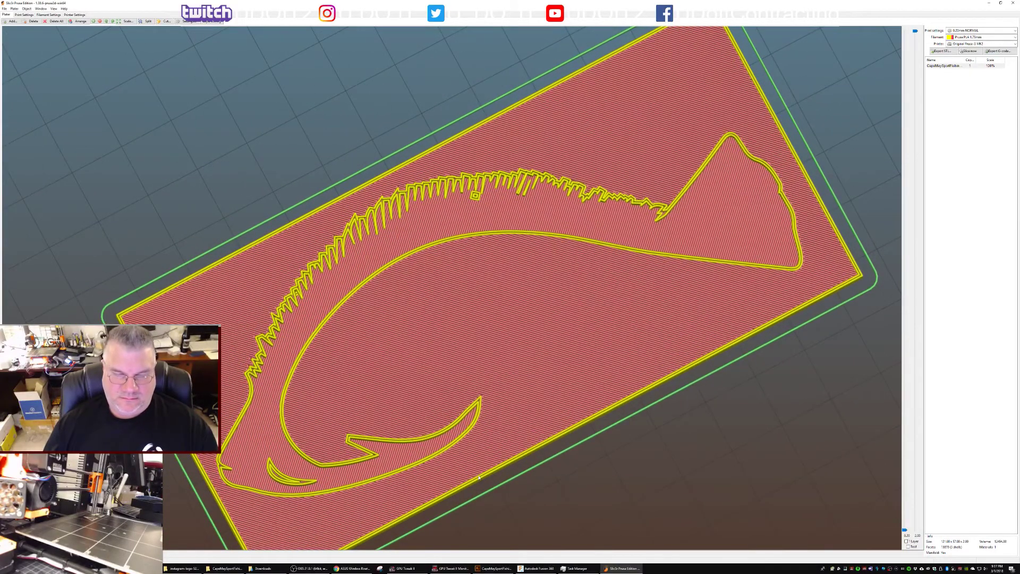
drag(488, 489, 493, 466)
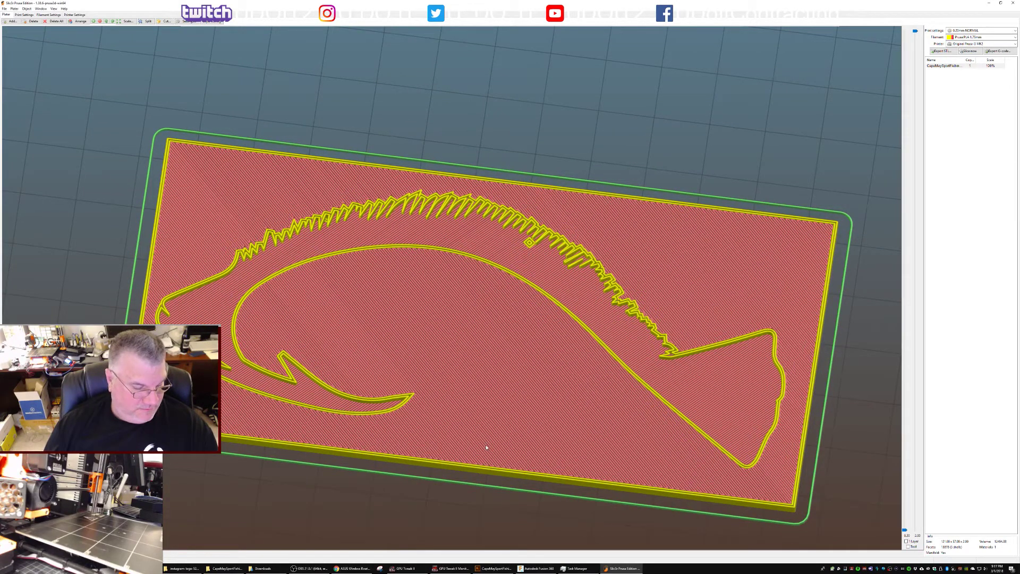
Switch to Fusion 360 and measure the length of the long lower edge spanning the fish plate and the ruler
key(alt+Tab)
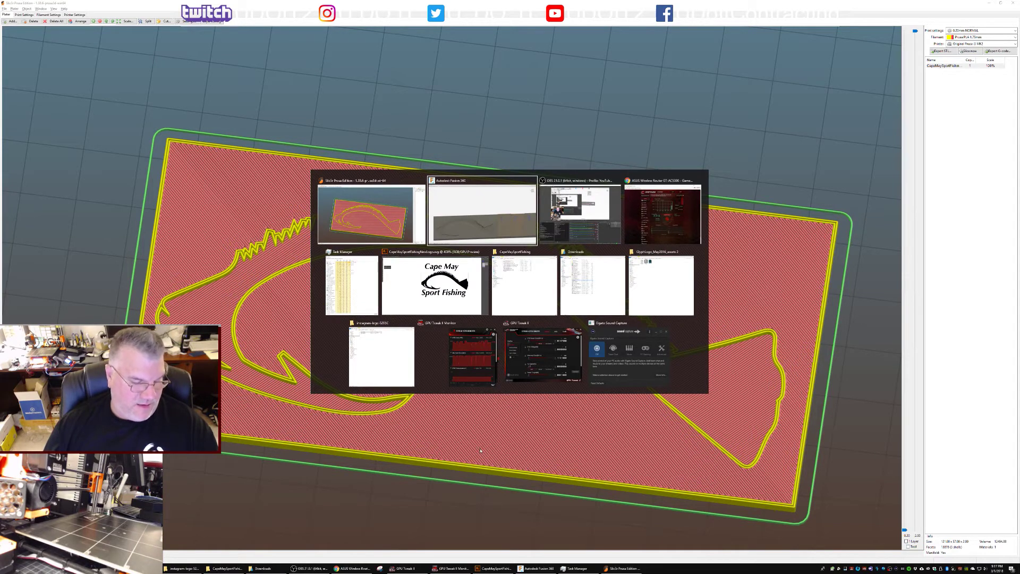
key(alt+Tab)
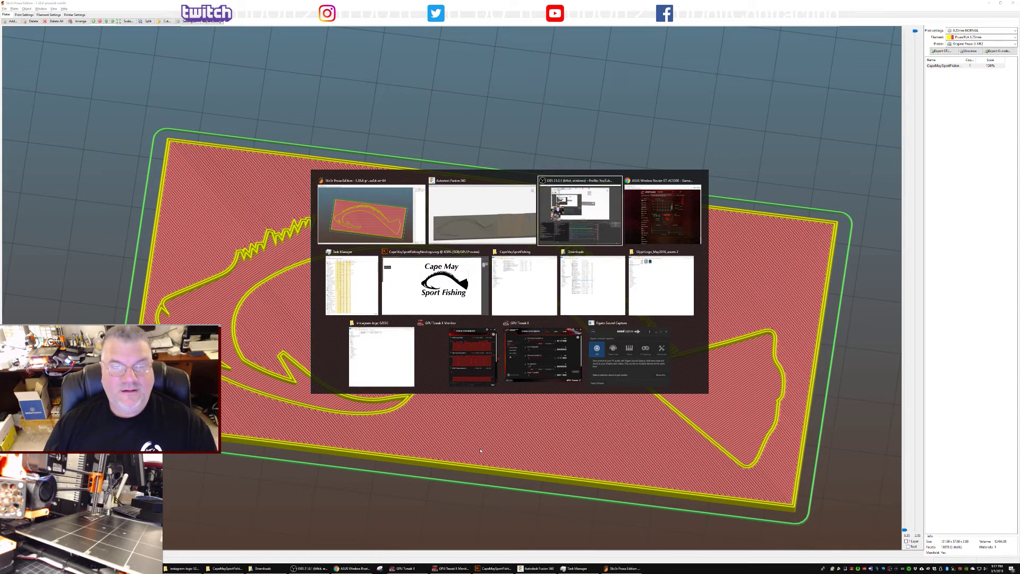
key(alt+shift+Tab)
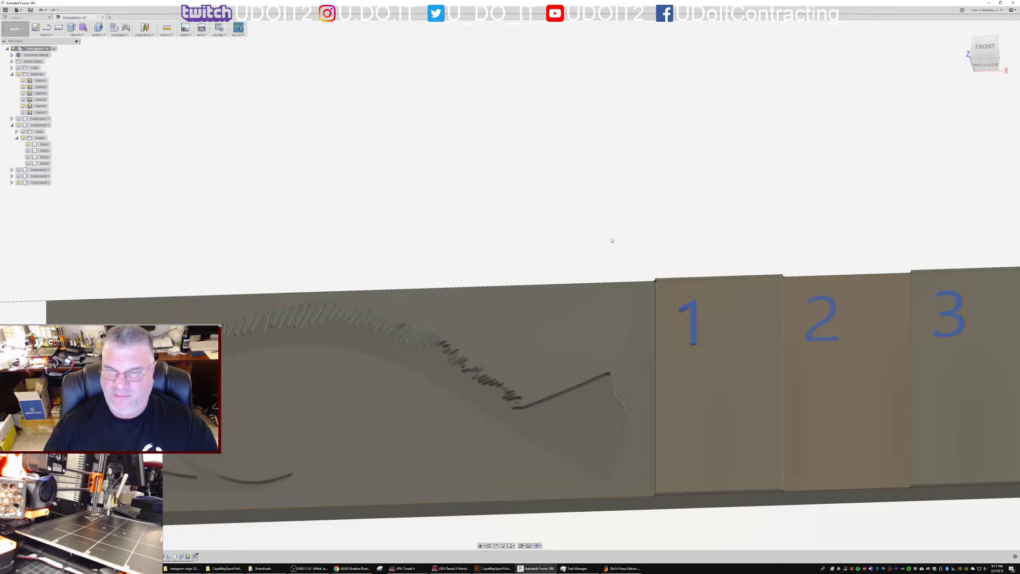
middle_drag(612, 241, 673, 140)
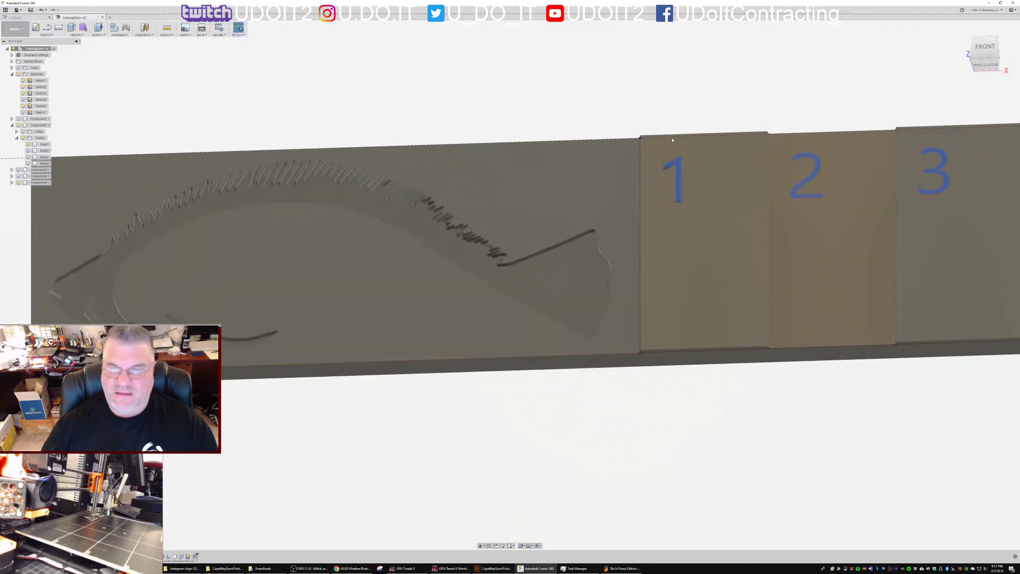
scroll(672, 139, down, 10)
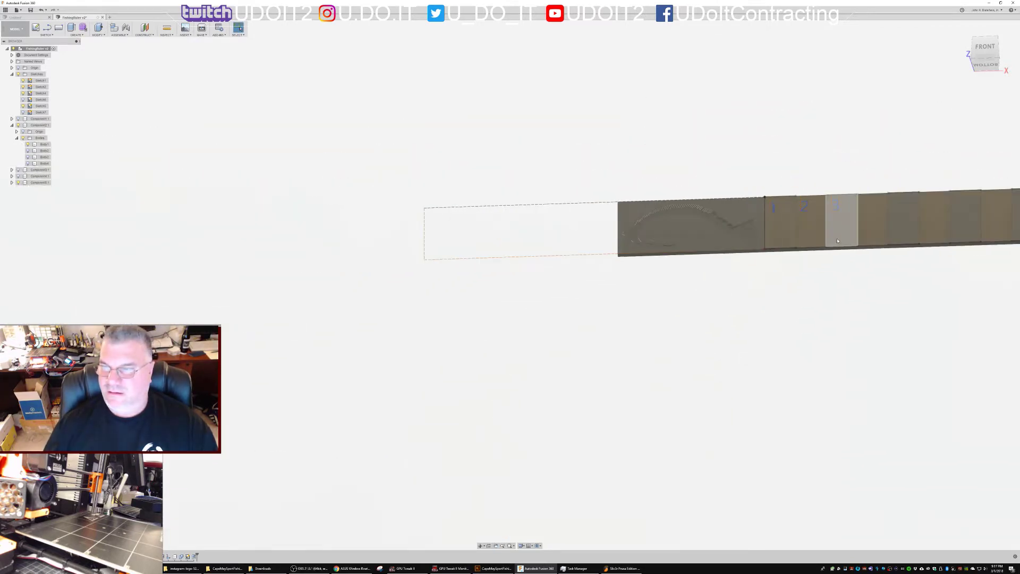
scroll(837, 240, down, 2)
middle_drag(858, 291, 400, 297)
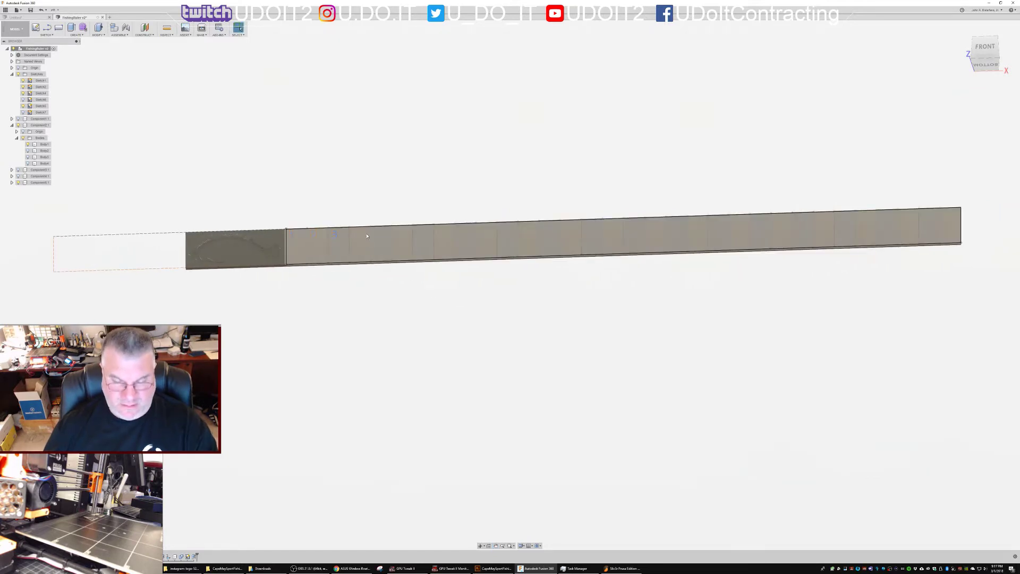
key(i)
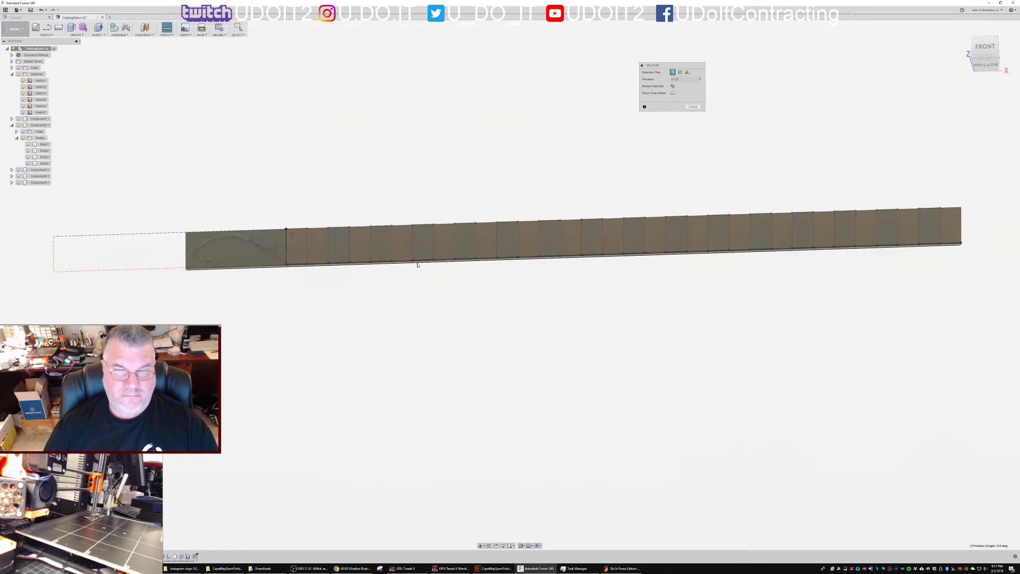
click(418, 266)
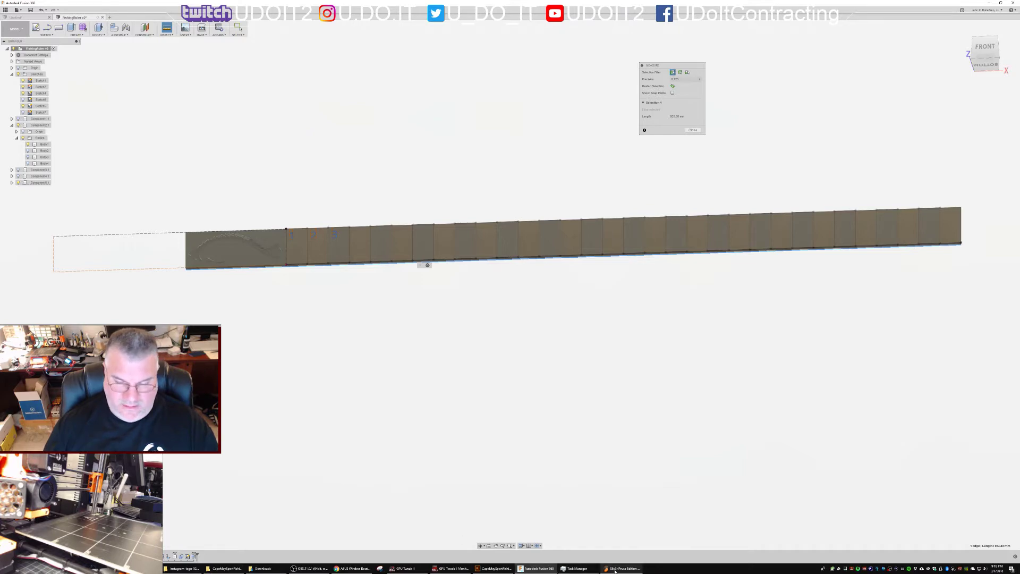
Switch back to Slic3r Prusa Edition and inspect the dorsal fin spikes and the isolated square beneath them up close
mouse_move(614, 571)
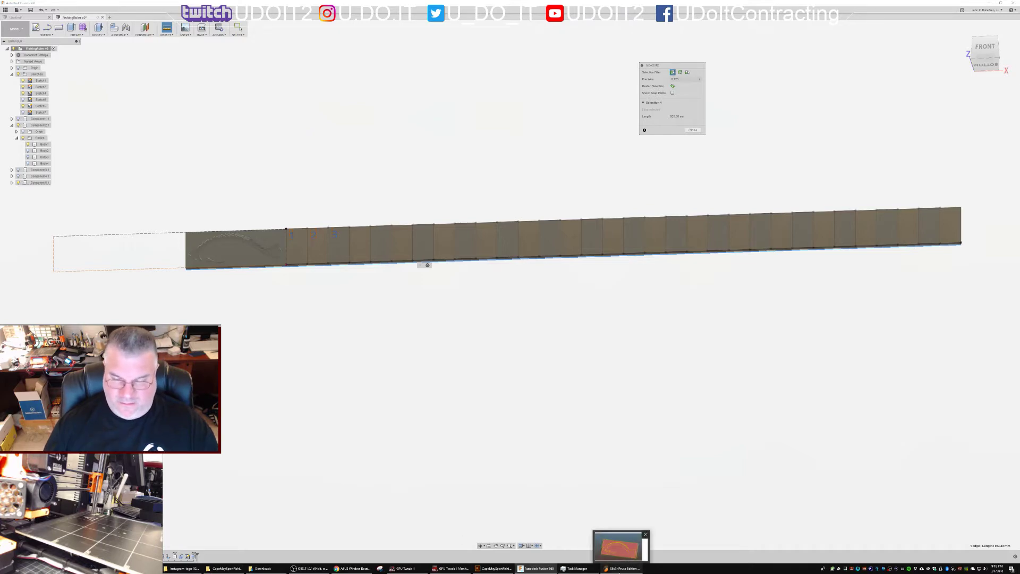
click(619, 568)
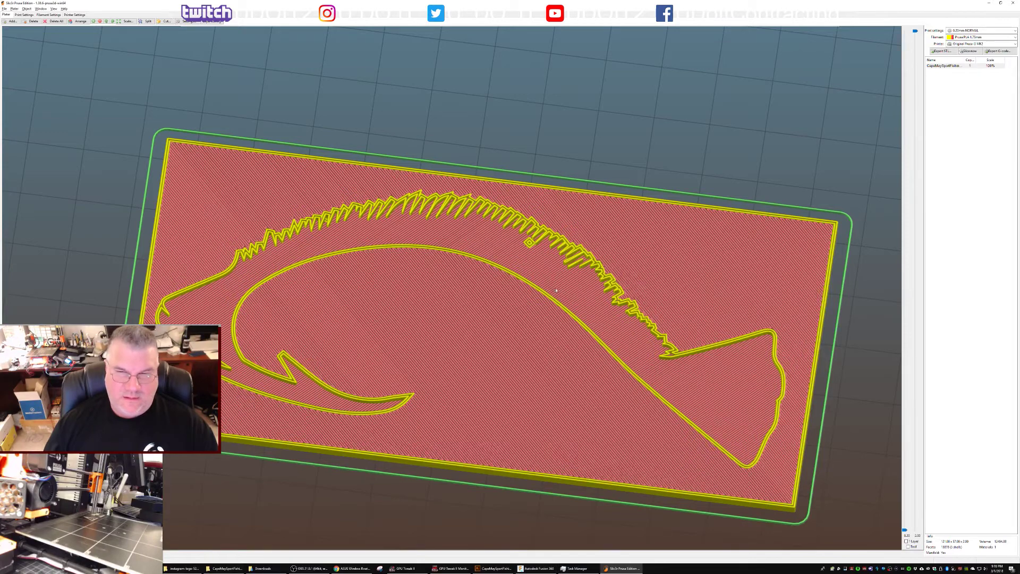
scroll(555, 290, up, 2)
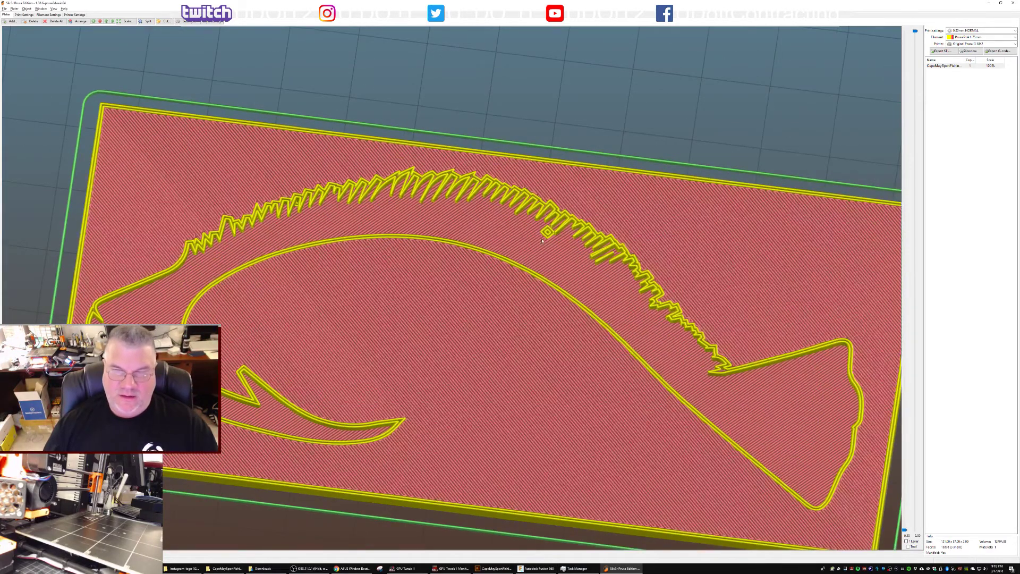
scroll(609, 186, up, 1)
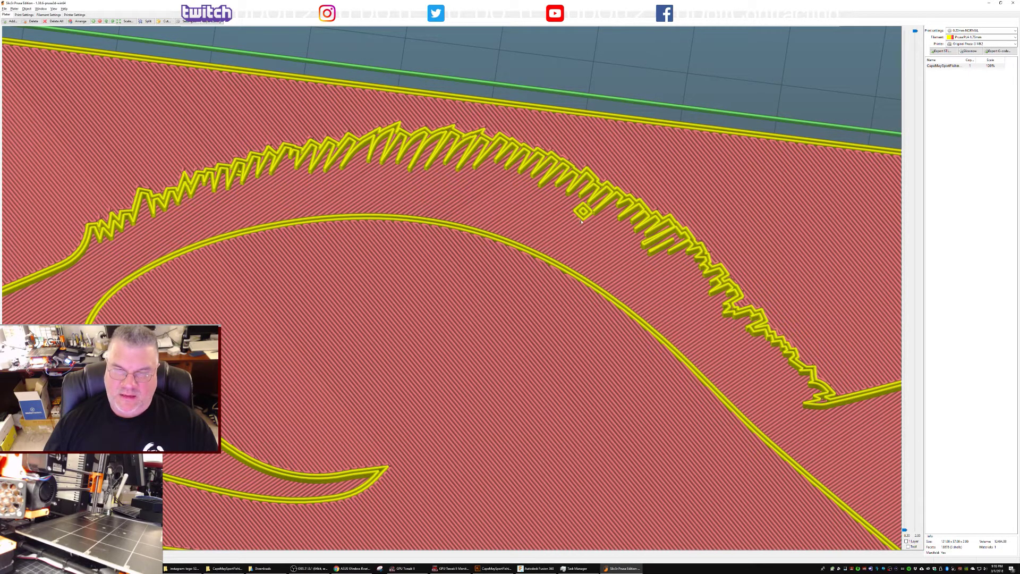
scroll(615, 241, up, 1)
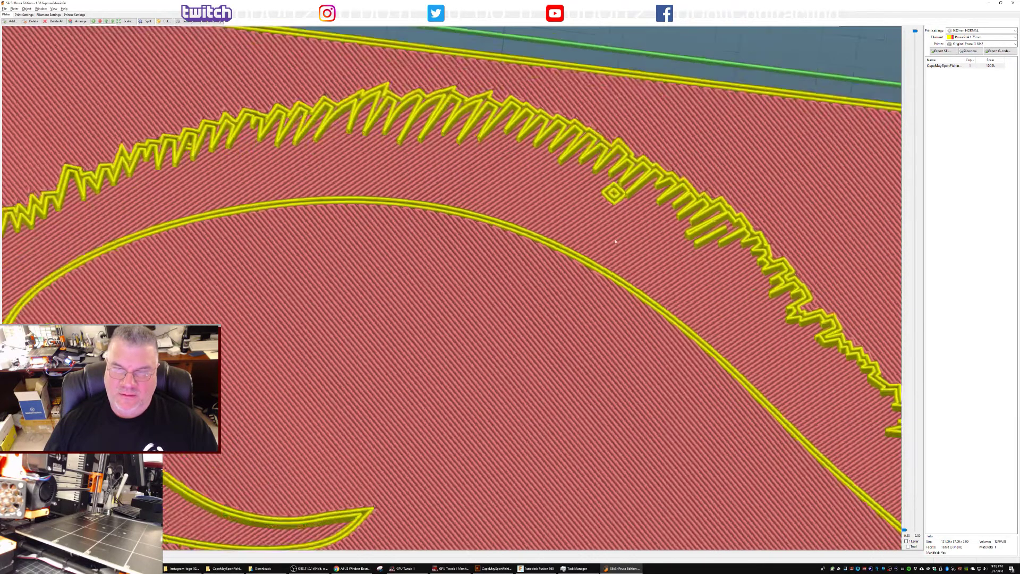